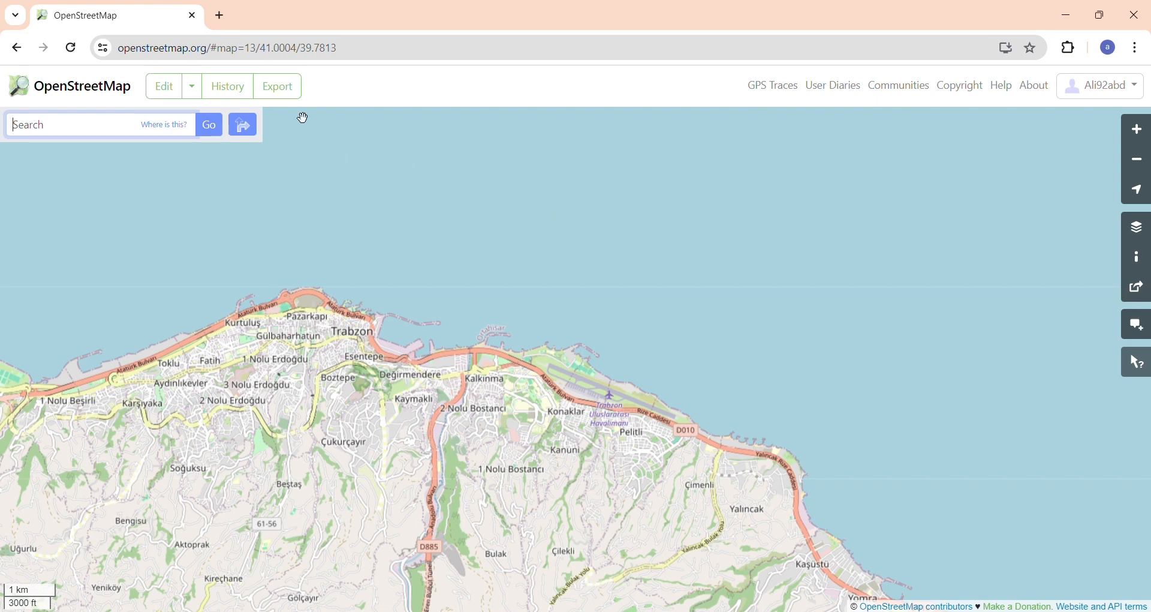
- Open the Geofabrik download site from OpenStreetMap's export options
click(279, 87)
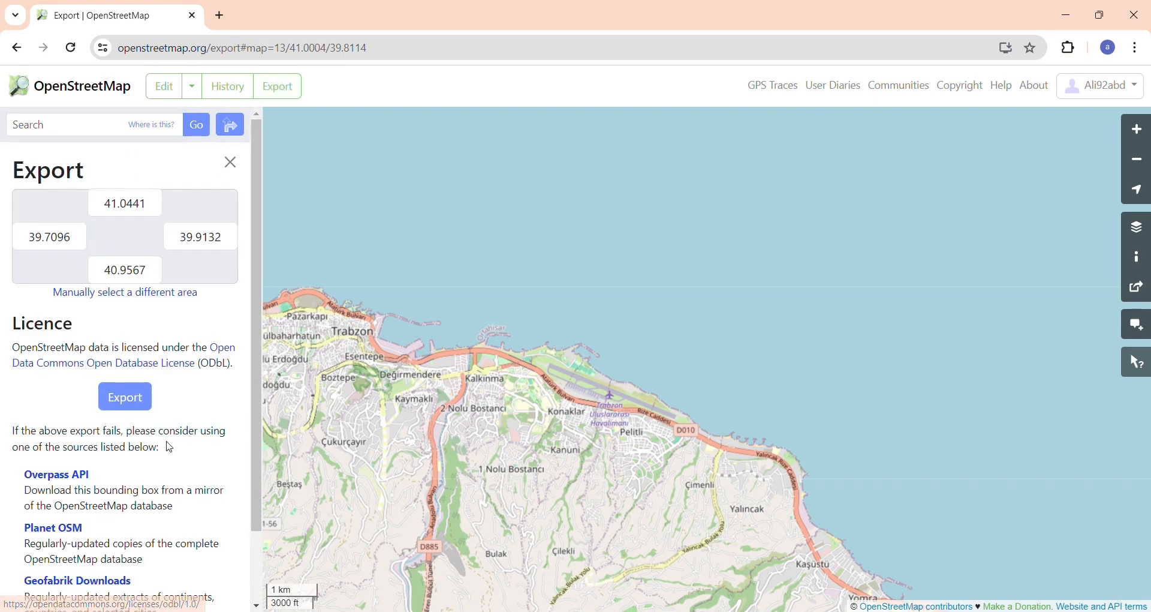
scroll(171, 439, down, 2)
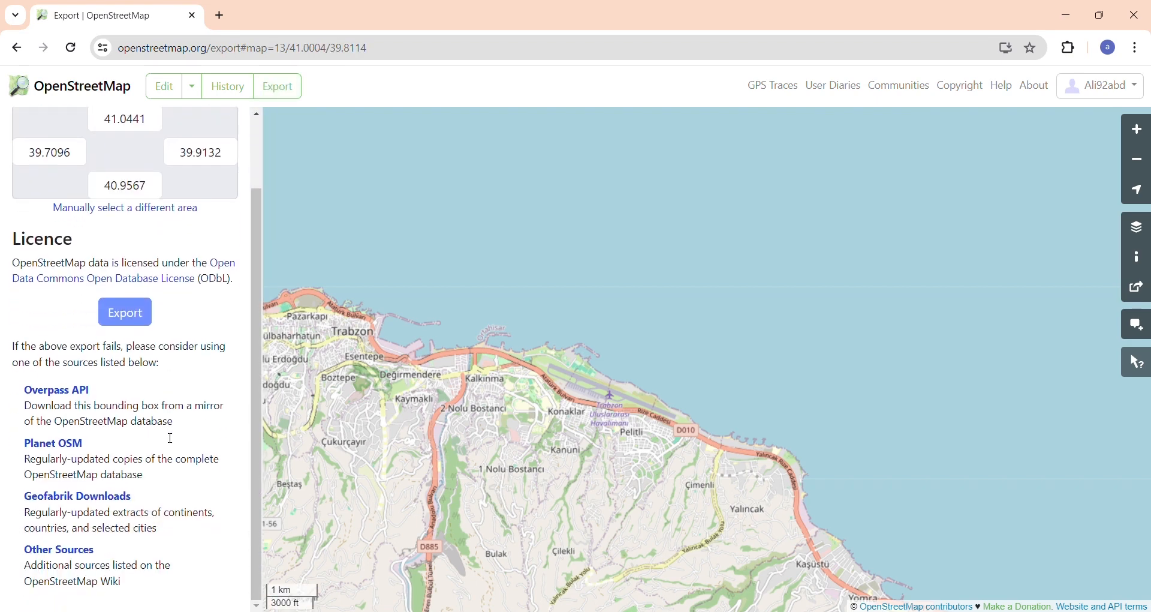
click(71, 506)
- Download the .shp.zip extract for Europe's France sub-region Provence Alpes-Cote-d'Azur
scroll(133, 391, down, 1)
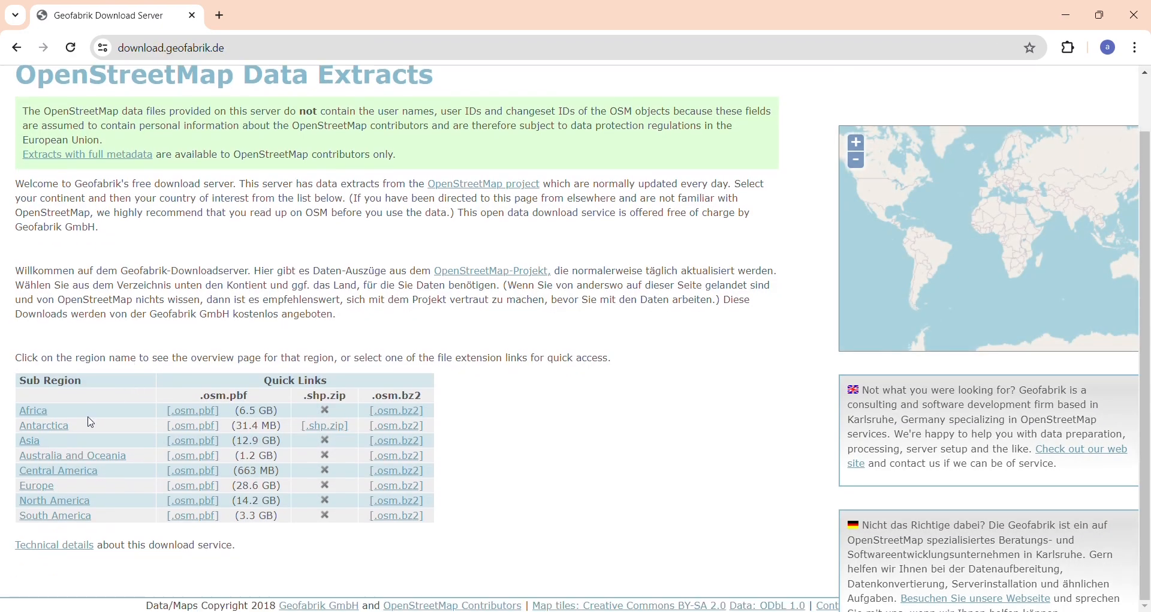
click(37, 487)
scroll(85, 402, down, 10)
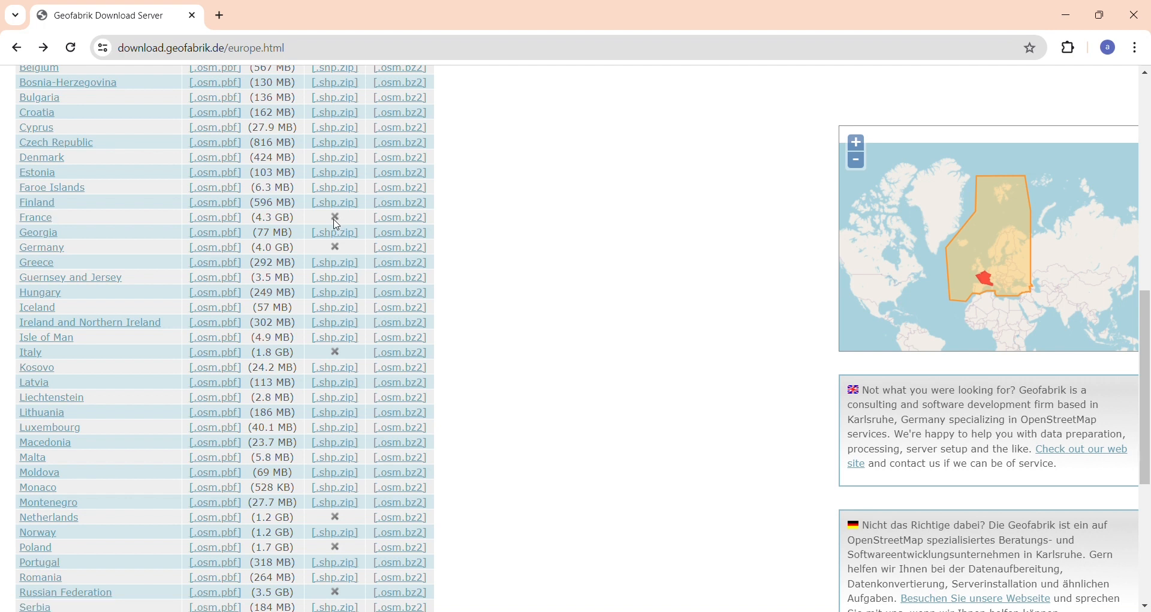
click(36, 223)
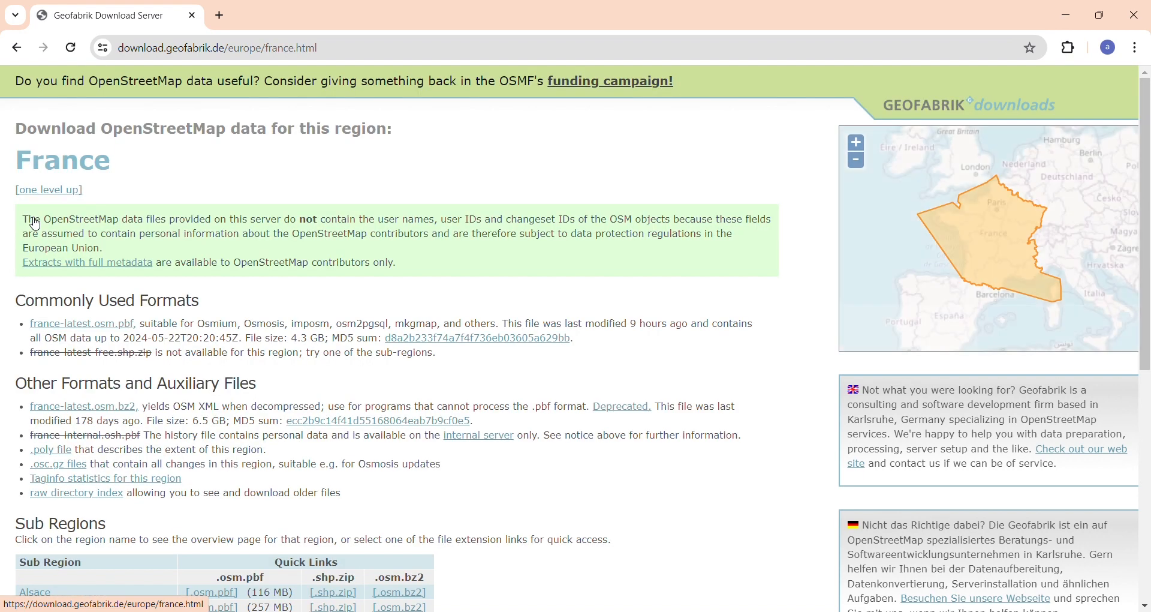
scroll(250, 275, down, 8)
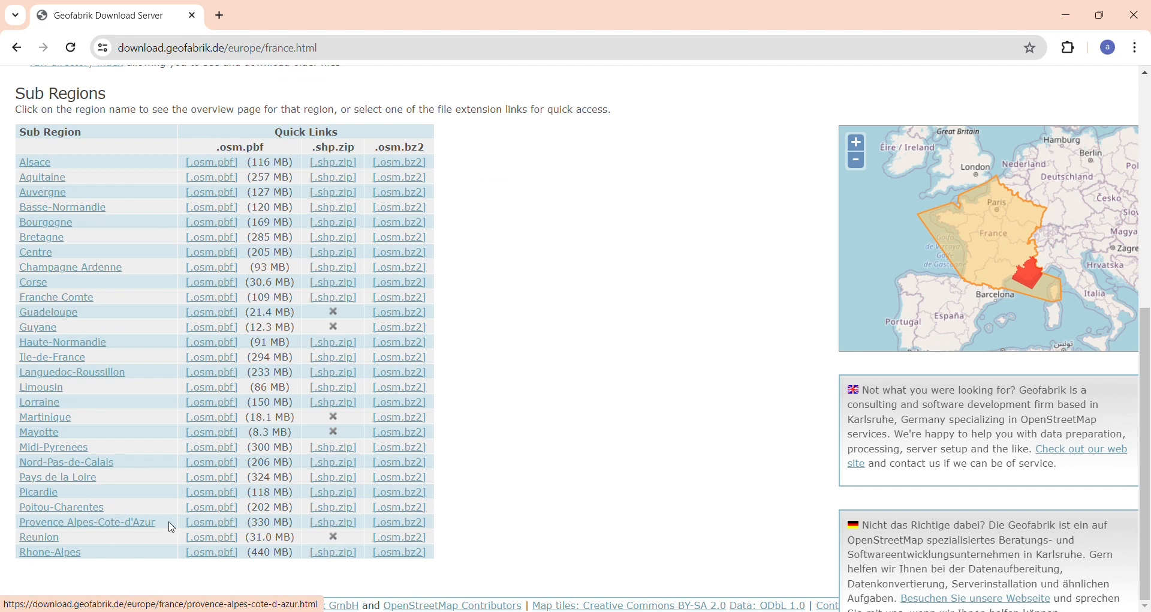
click(345, 528)
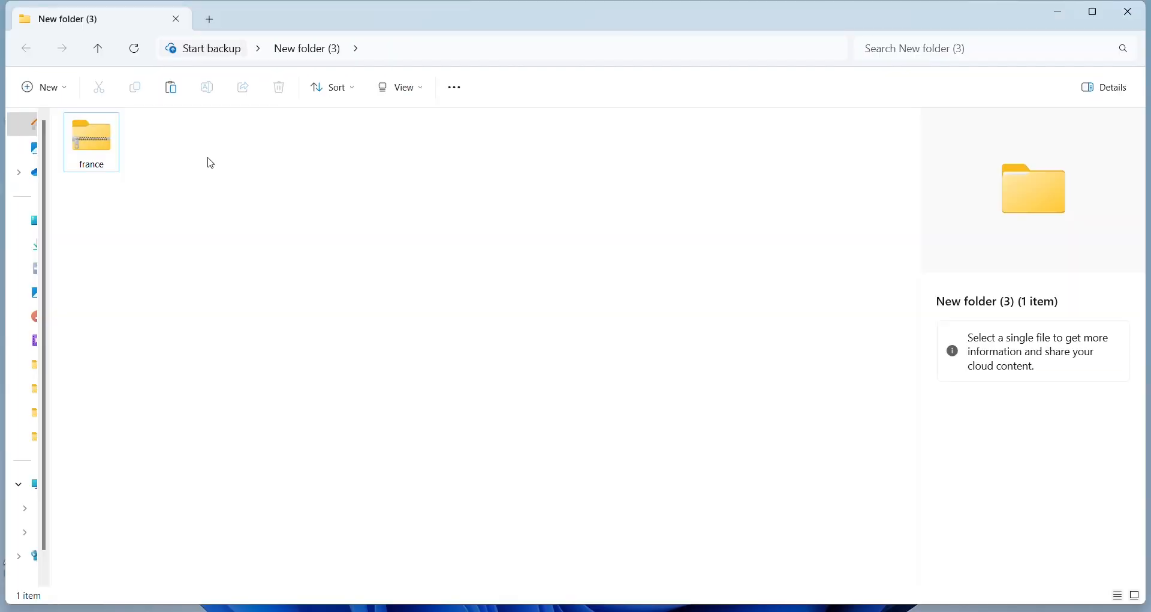
- In File Explorer, extract the france archive with WinRAR into a france subfolder of New folder (3)
right_click(106, 161)
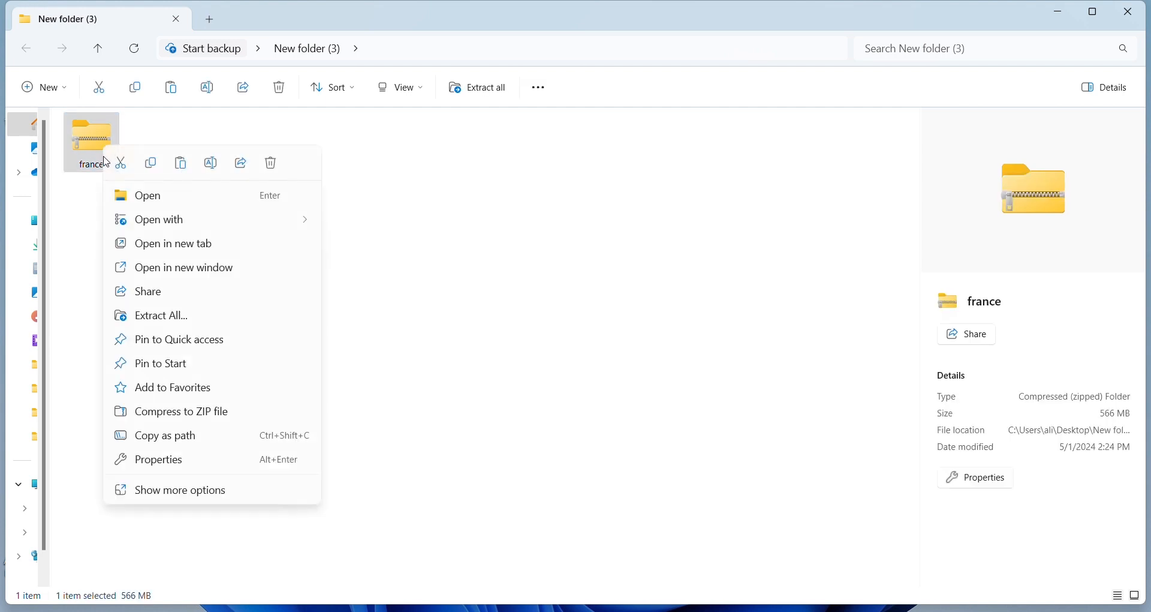
click(191, 491)
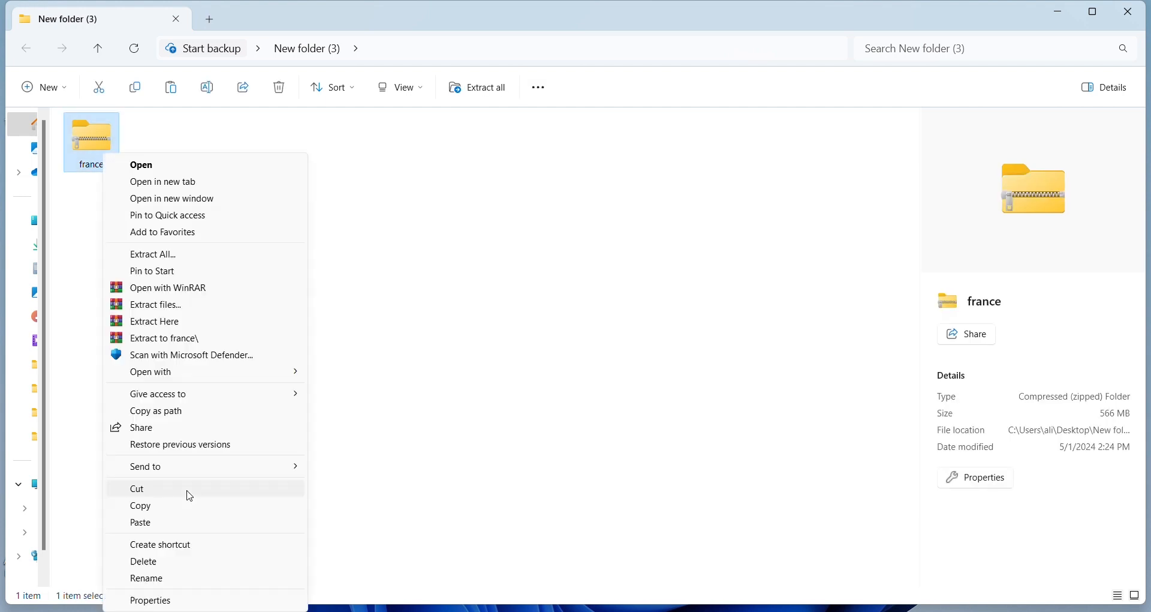
click(170, 306)
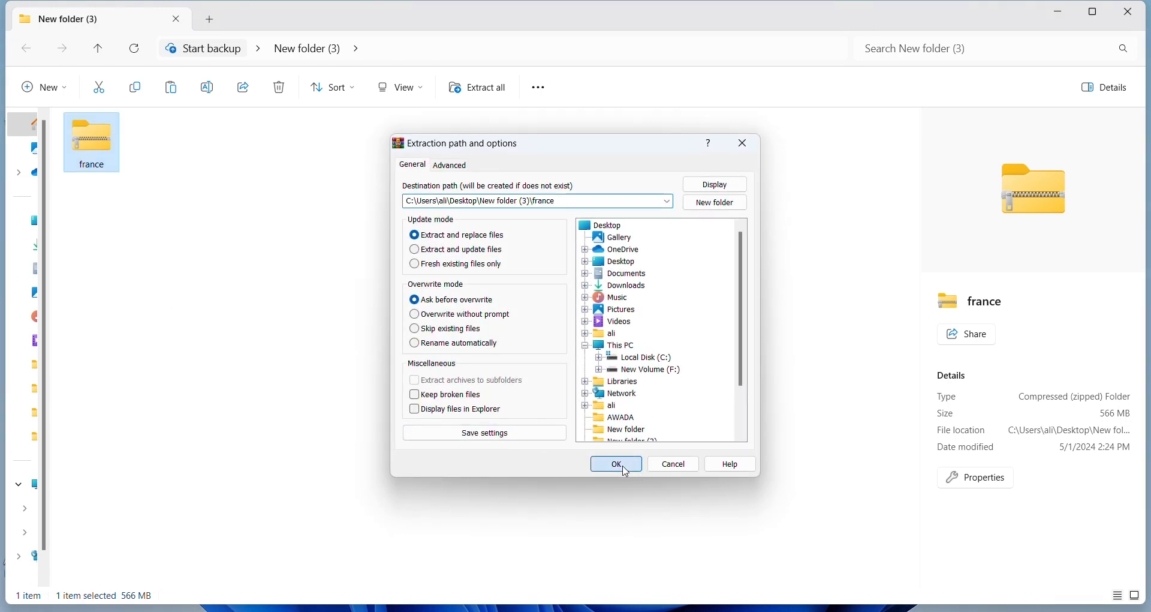
click(614, 460)
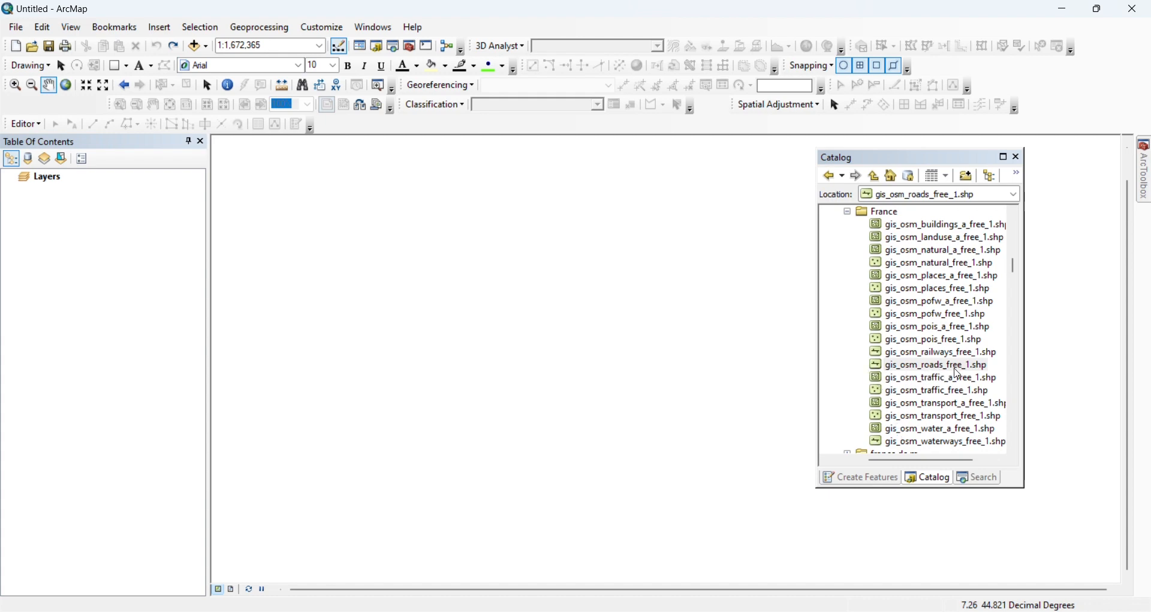
- In ArcMap, add gis_osm_roads_free_1.shp from the France folder to the map as a layer
drag(963, 368, 550, 298)
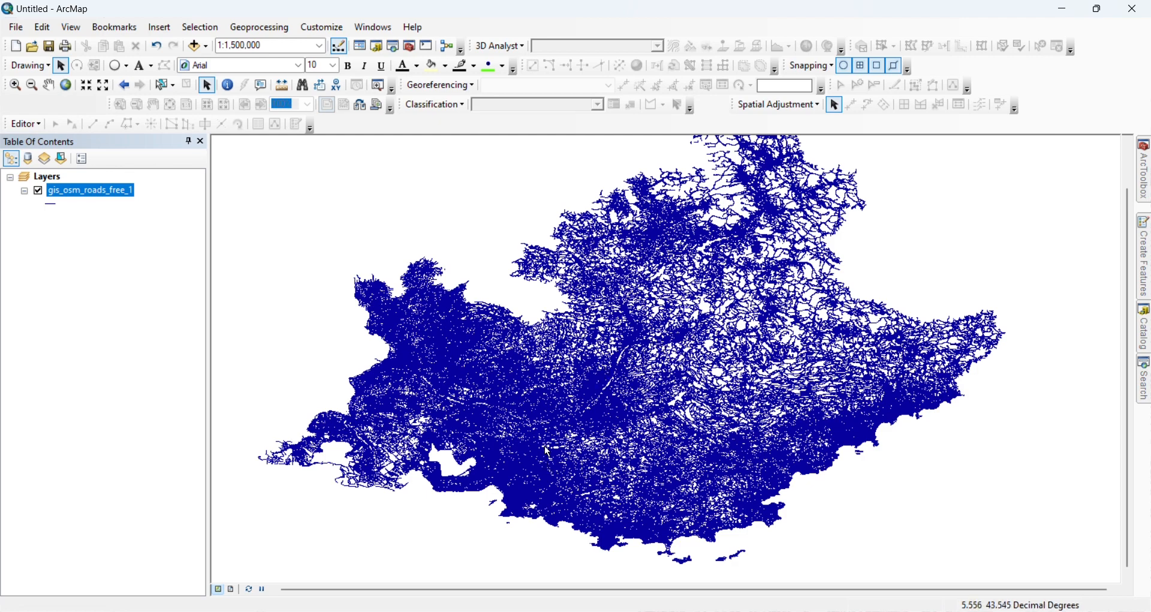
middle_drag(545, 441, 566, 339)
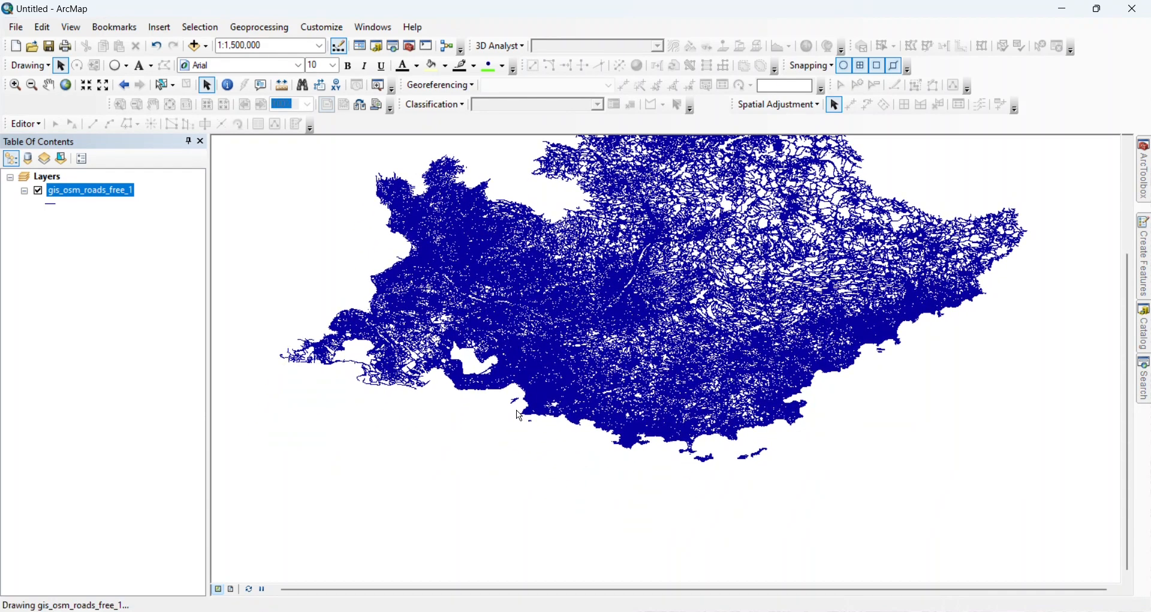
scroll(529, 414, up, 9)
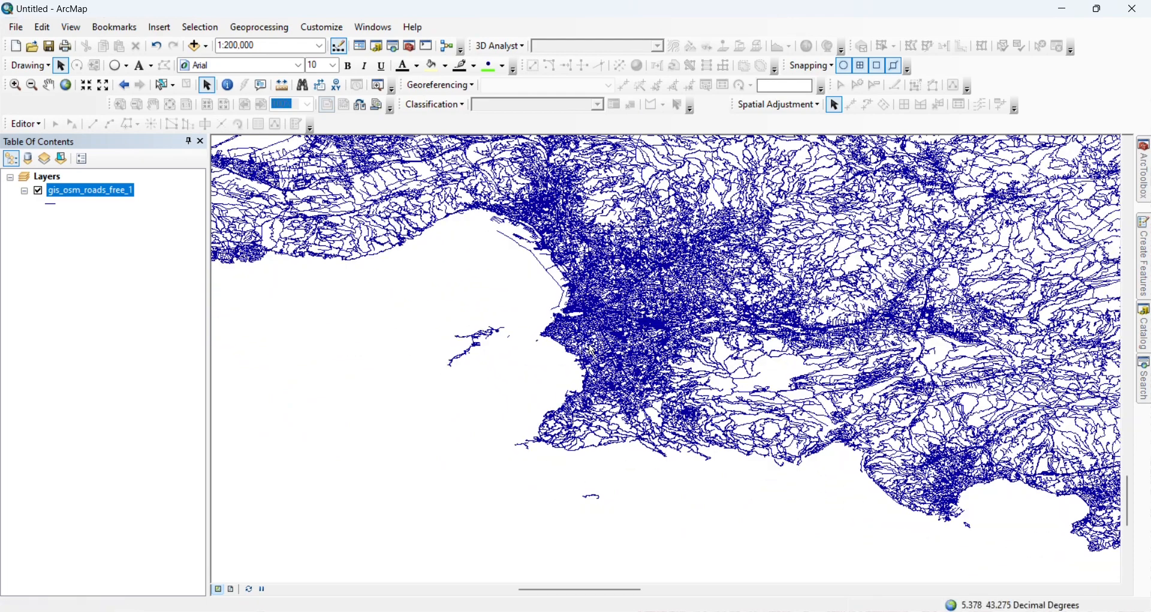
scroll(590, 341, up, 2)
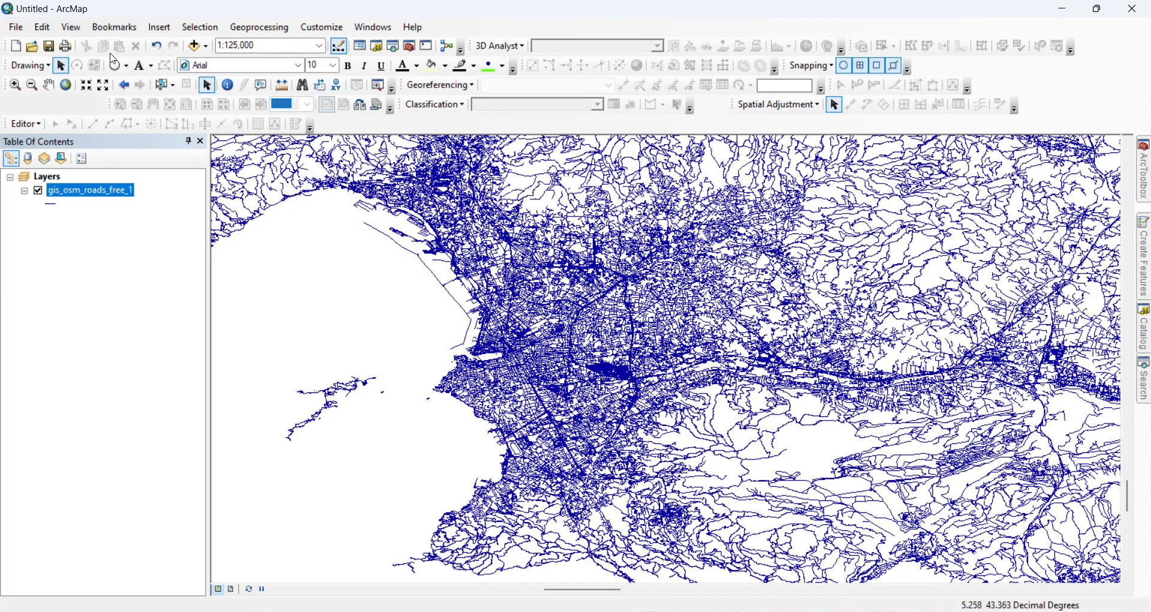
- Draw a circle graphic centred on the harbour, covering the dense road network of the coastal city
click(126, 66)
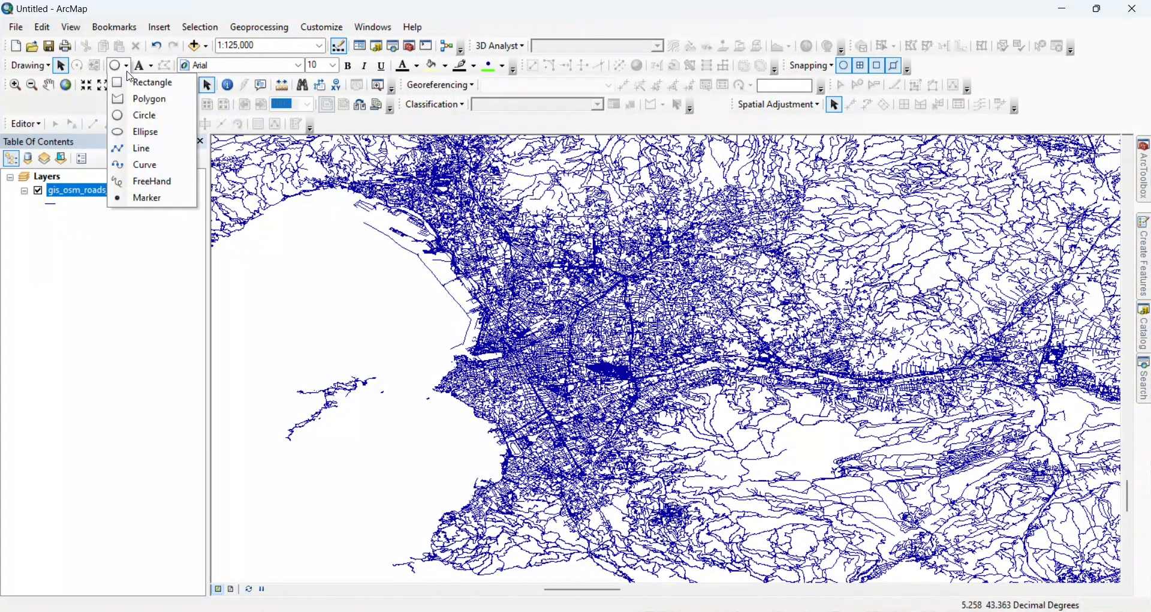
click(137, 116)
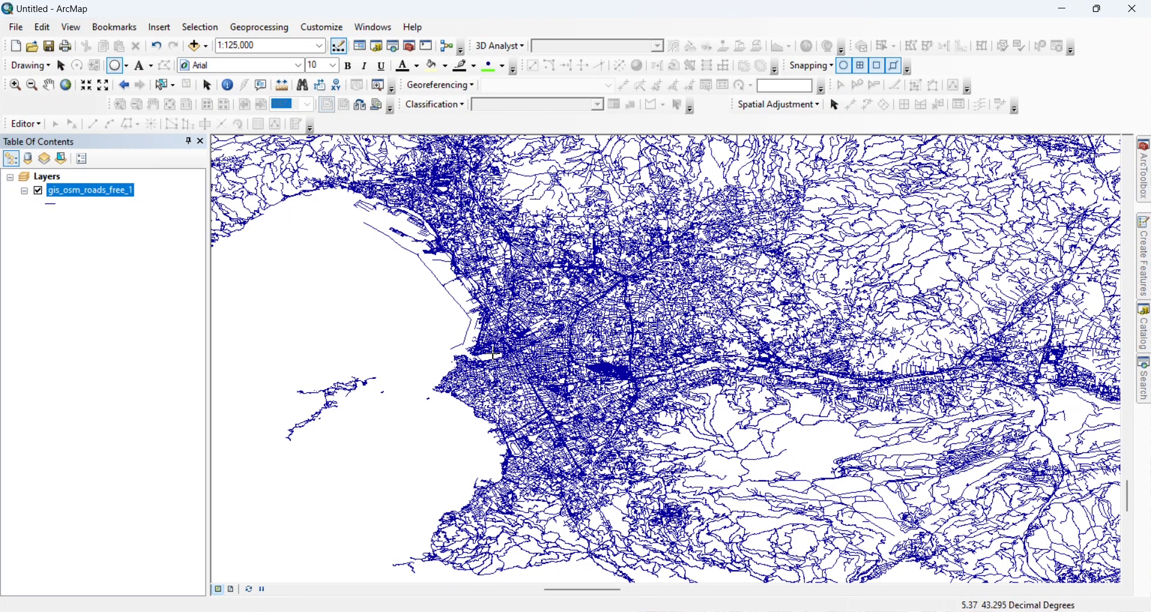
drag(491, 354, 575, 448)
drag(490, 352, 490, 354)
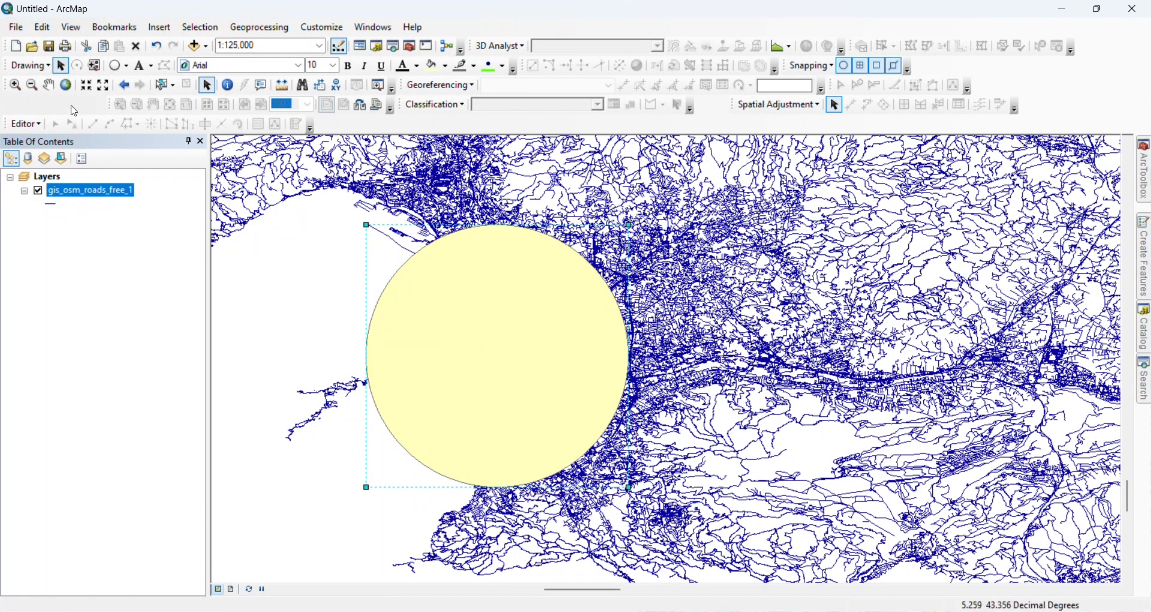
- Convert the selected circle graphic to a polygon shapefile using the data frame's coordinate system, and add it as a layer
click(30, 65)
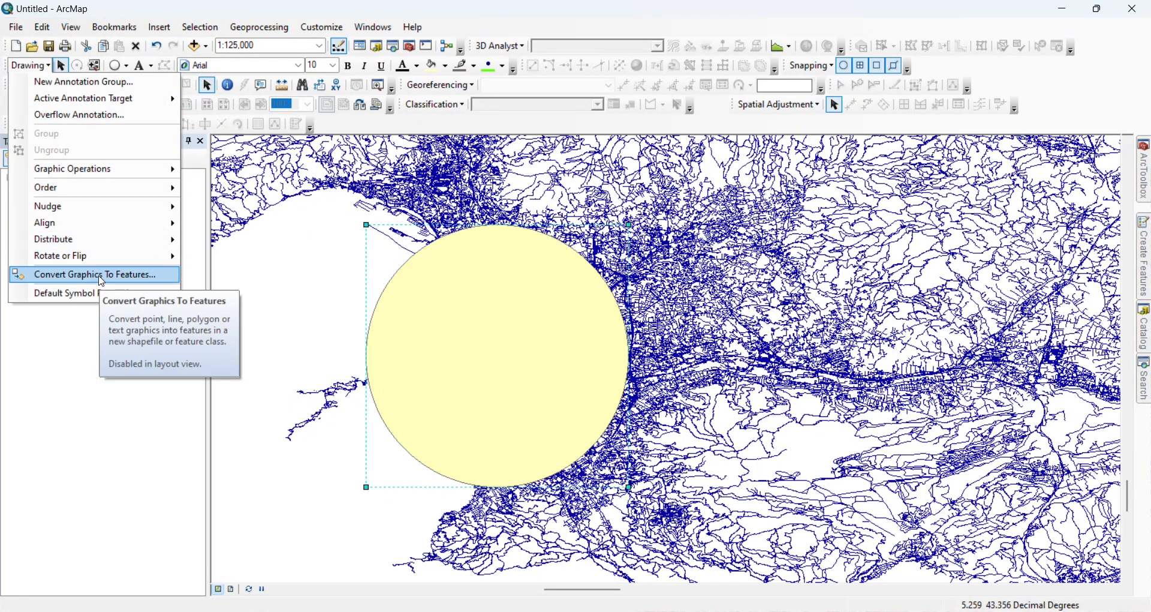
click(101, 278)
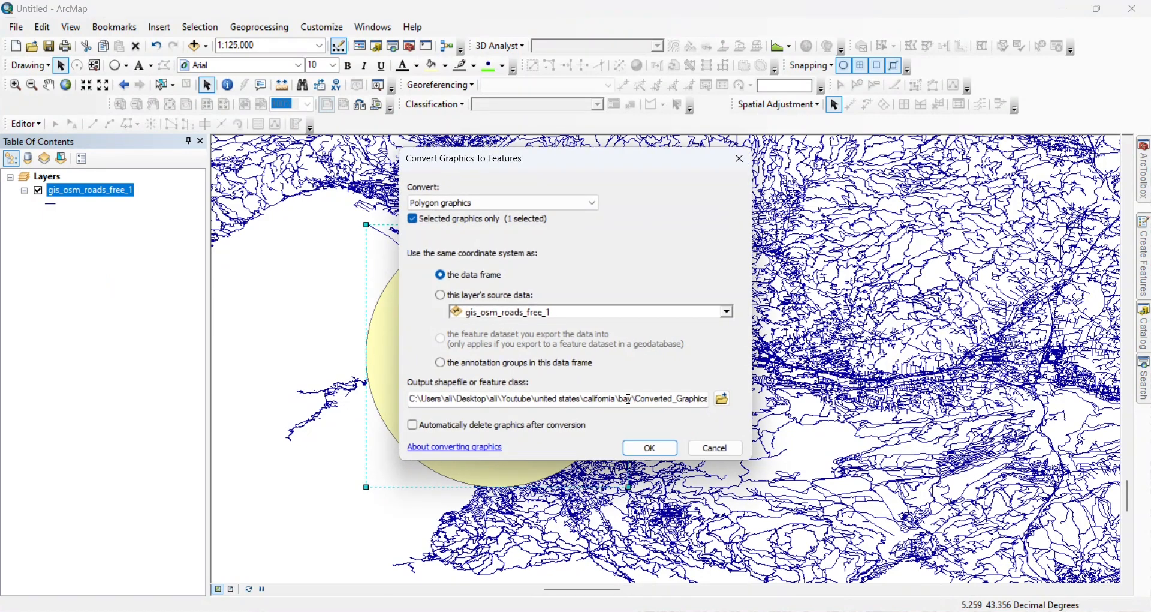
click(648, 449)
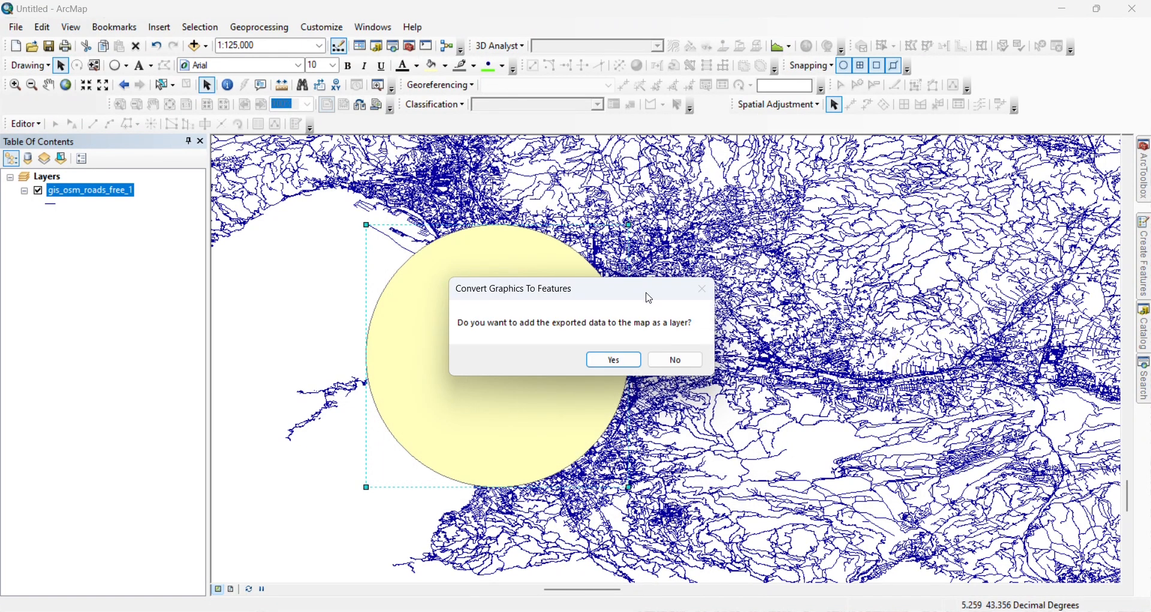
click(613, 362)
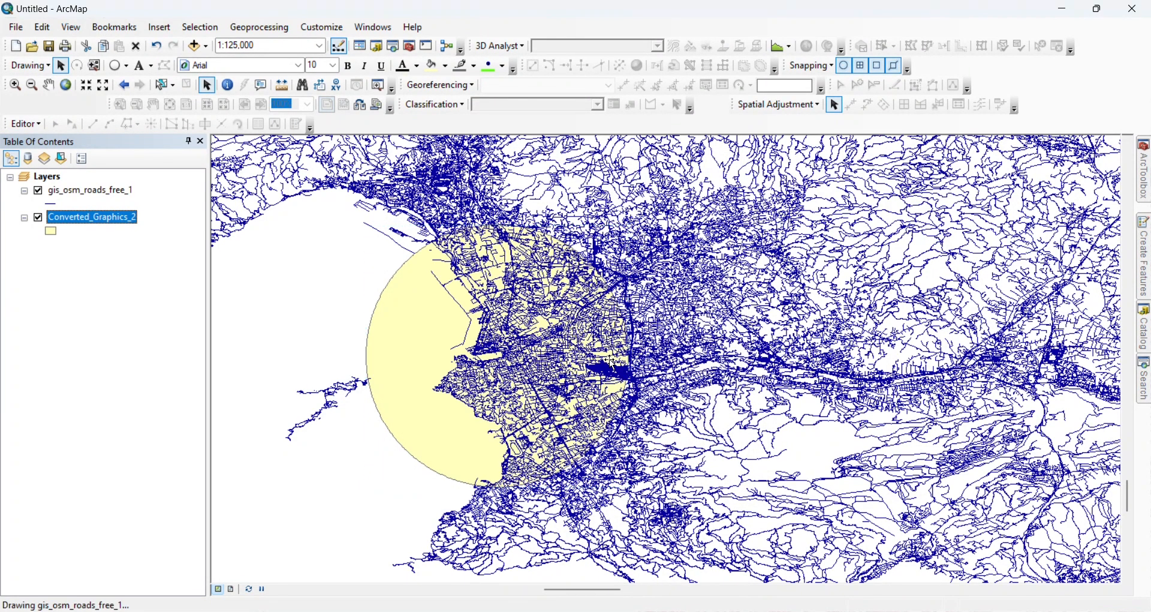
- Delete the original circle graphic from the map
click(491, 337)
right_click(459, 301)
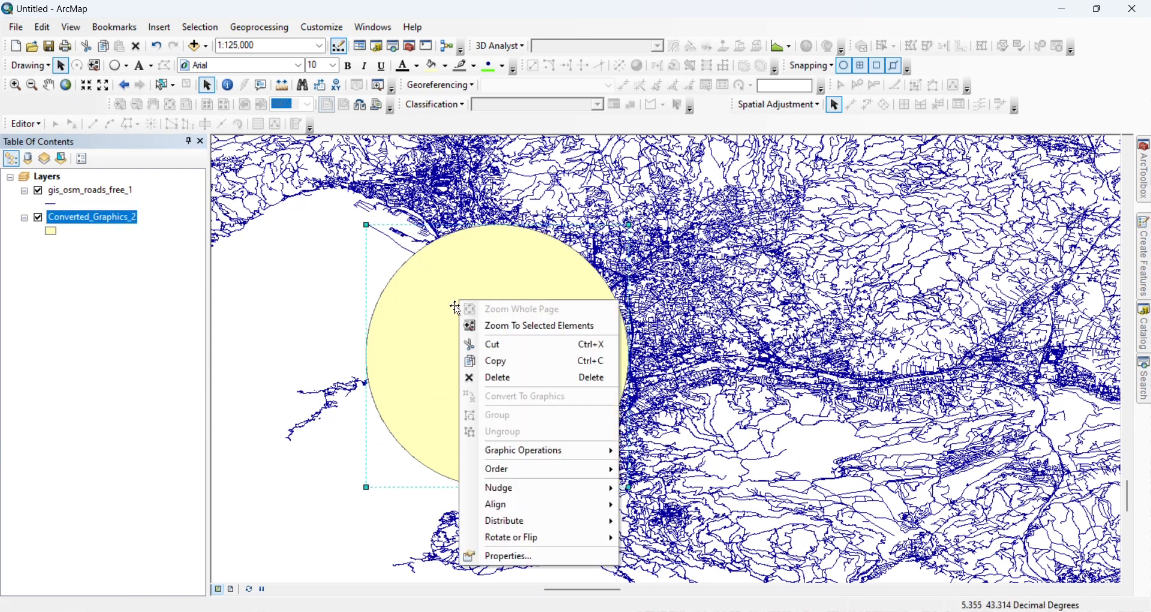
click(507, 378)
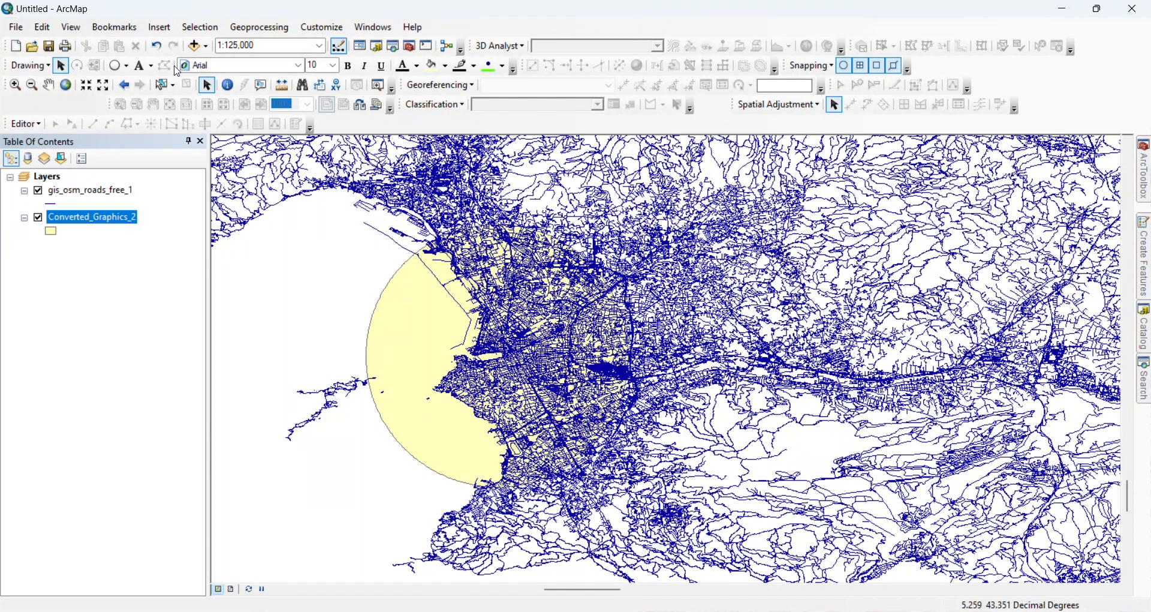
- Clip the gis_osm_roads_free_1 layer with Converted_Graphics_2, outputting to gis_osm_roads_free_1_Clip9 in Default.gdb
click(261, 28)
click(266, 63)
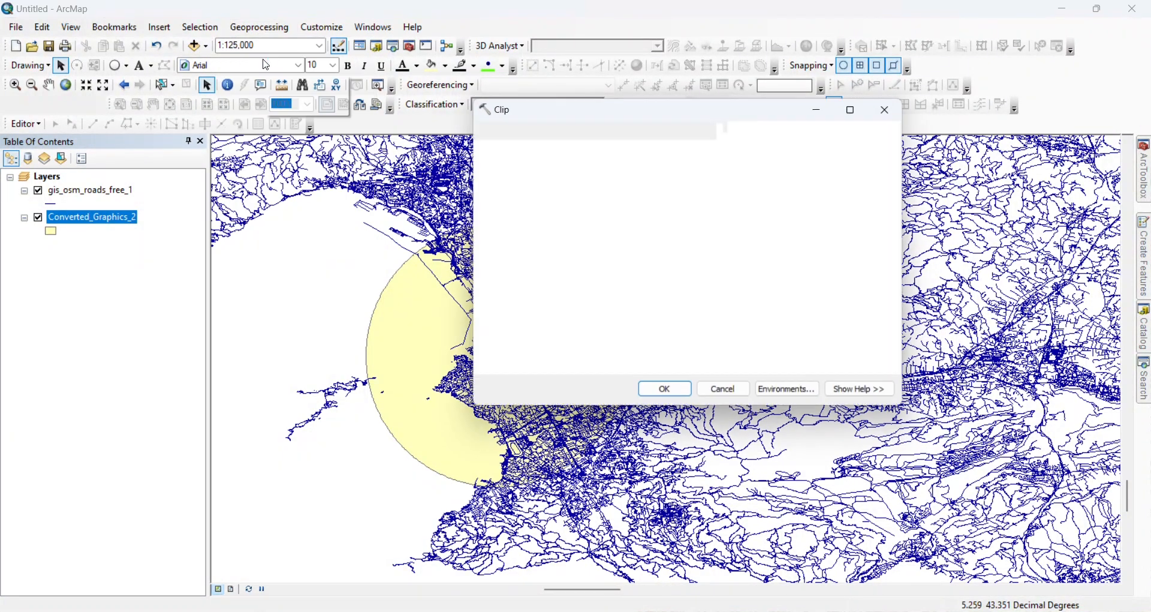
drag(63, 193, 511, 150)
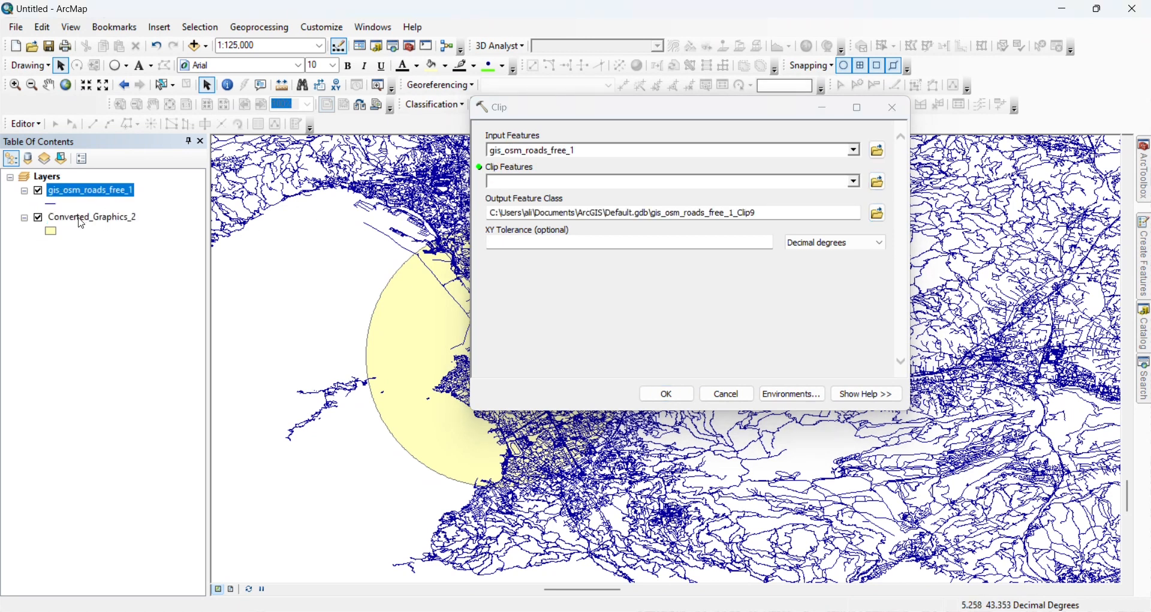
drag(78, 222, 542, 184)
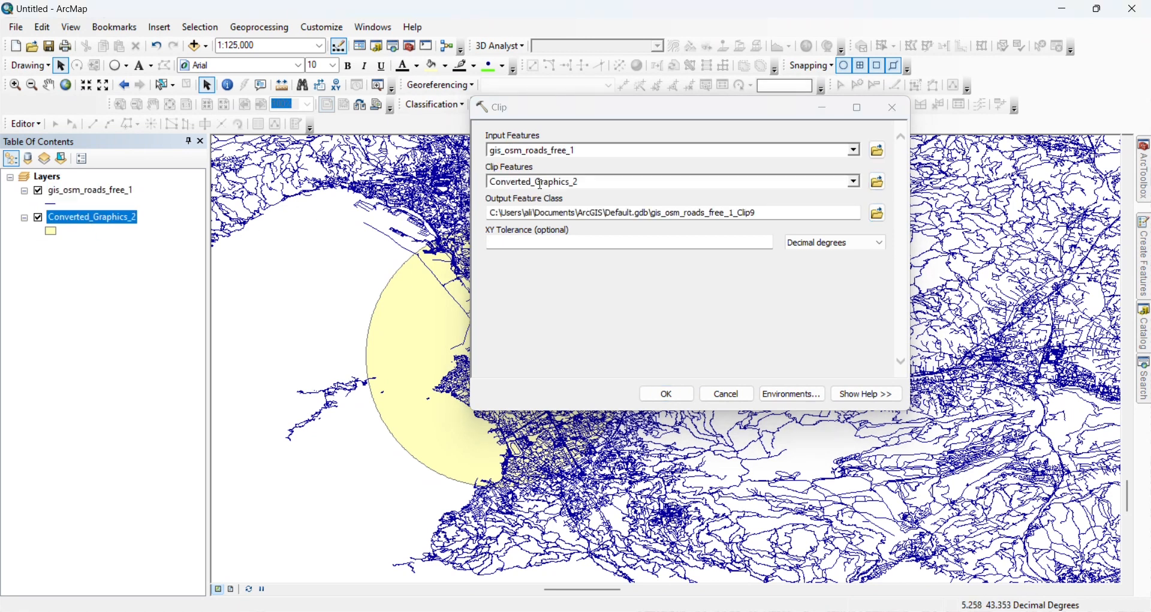
click(660, 394)
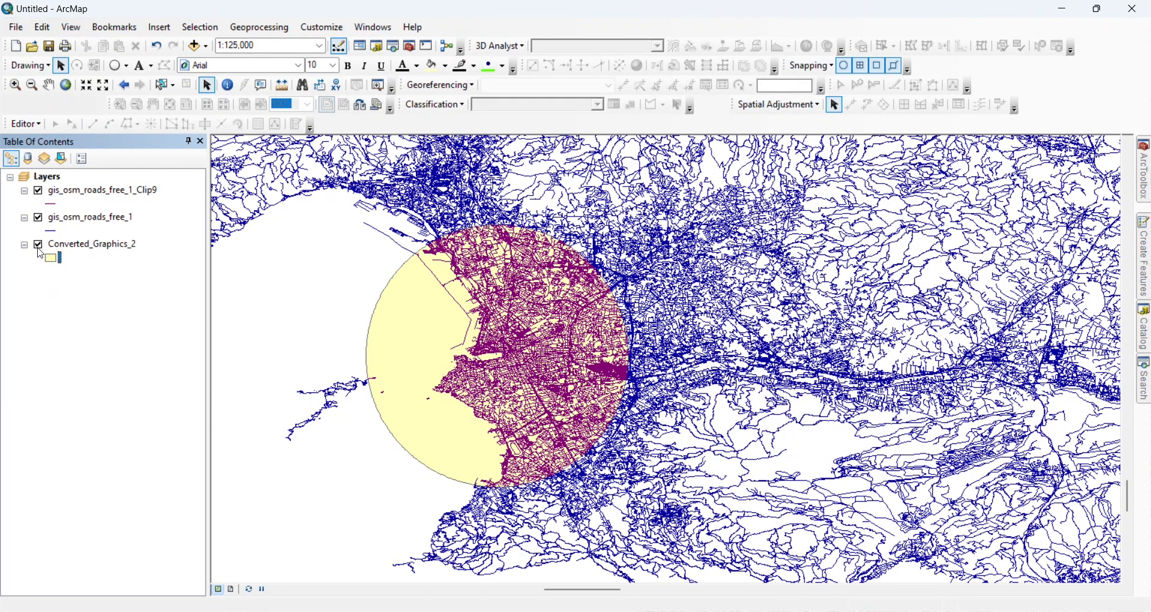
- Hide the circle polygon and full roads layers, and remove the unclipped gis_osm_roads_free_1 layer from the map
click(38, 244)
click(39, 217)
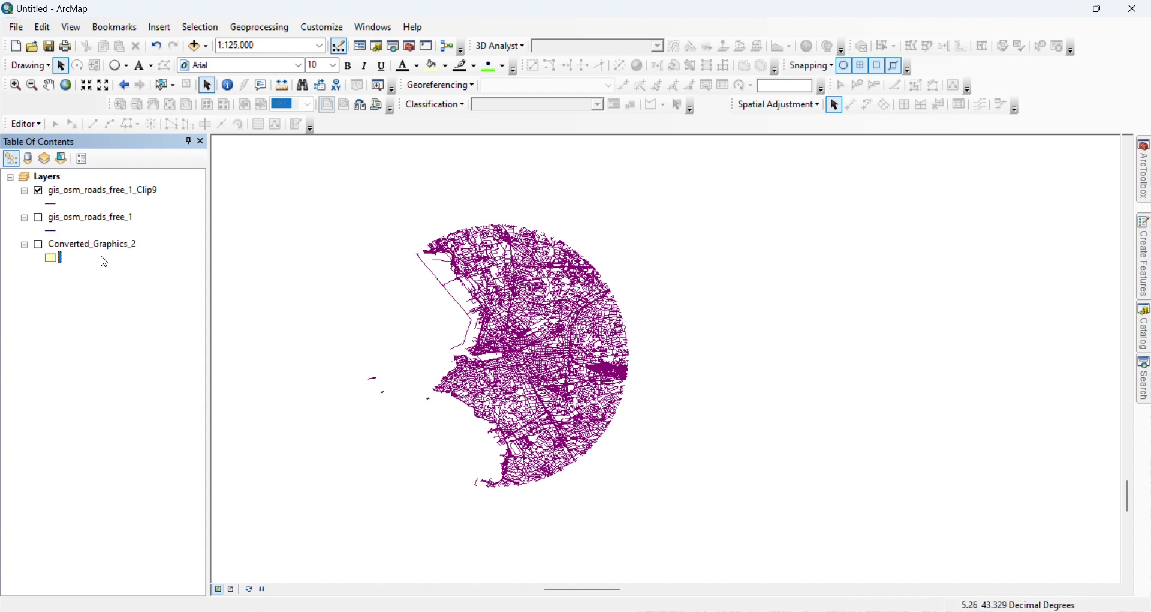
right_click(67, 222)
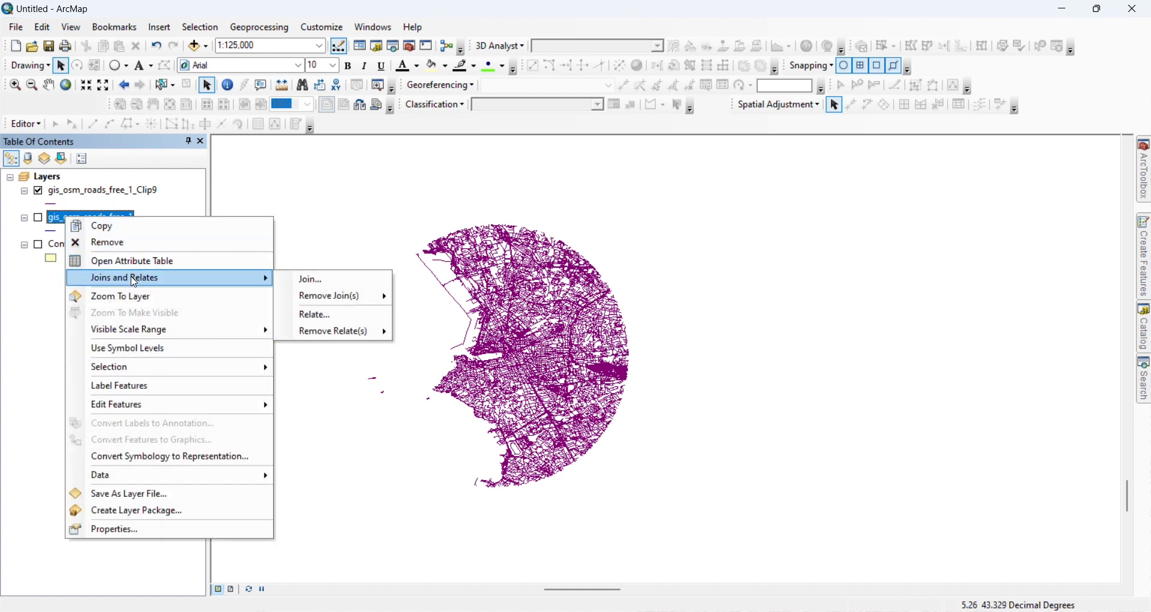
click(114, 242)
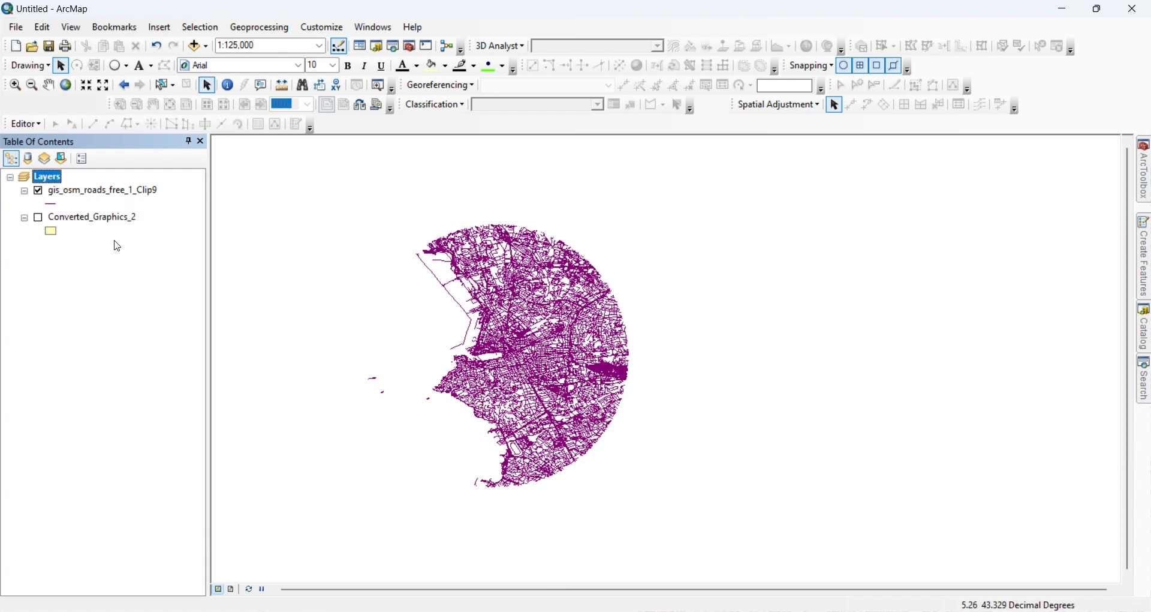
- Turn the Converted_Graphics_2 layer back on and zoom in to the circle of clipped roads on France's southern coast
click(39, 218)
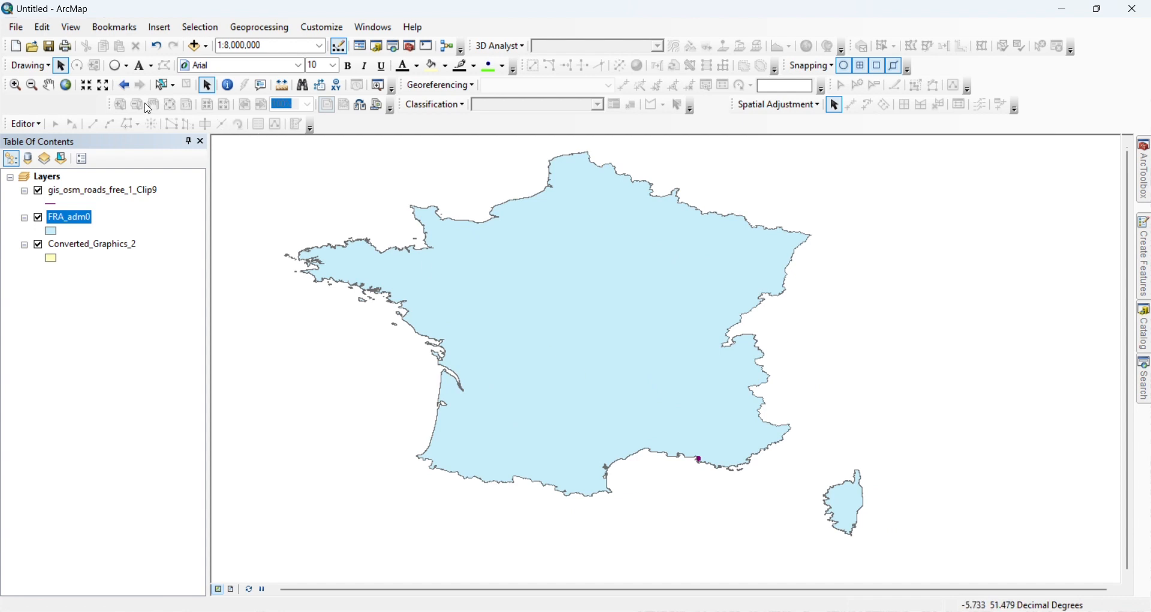
click(15, 85)
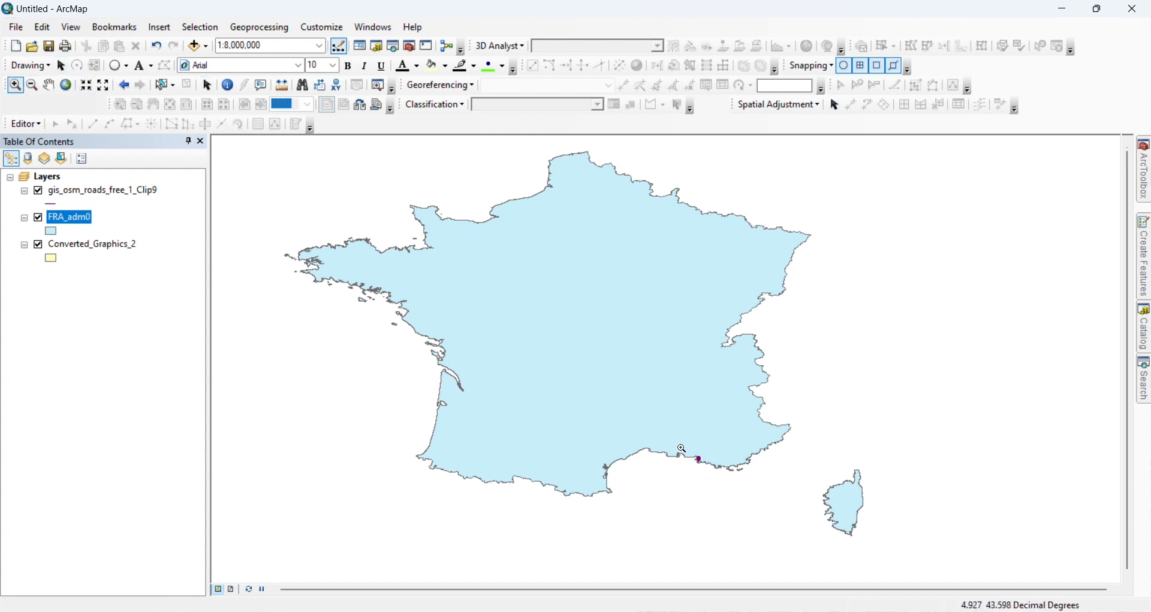
drag(677, 443, 712, 473)
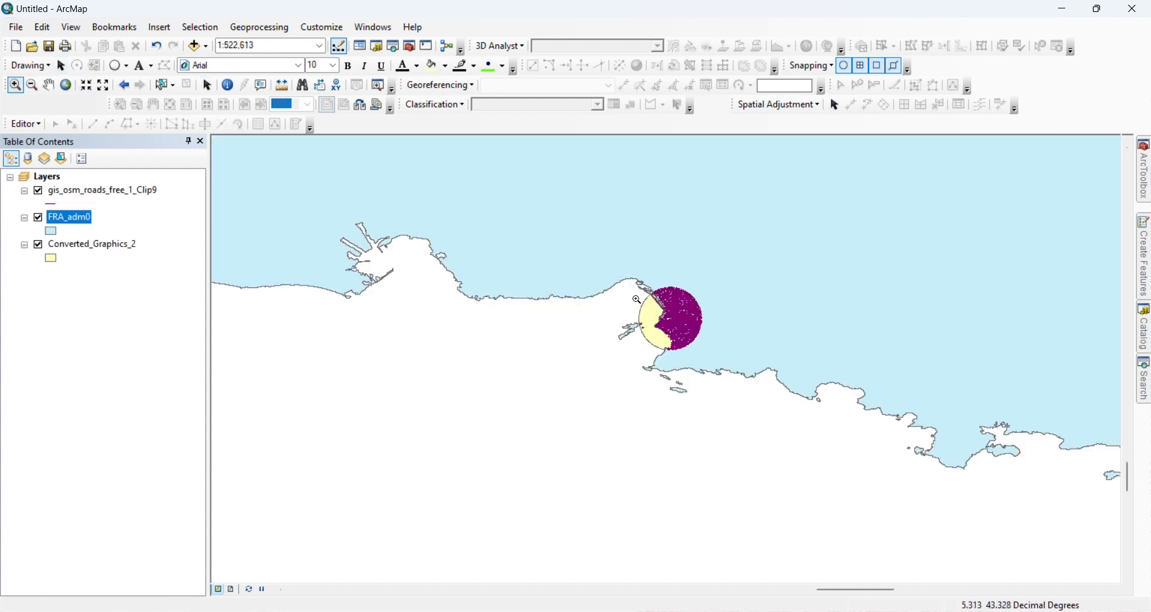
drag(606, 256, 736, 391)
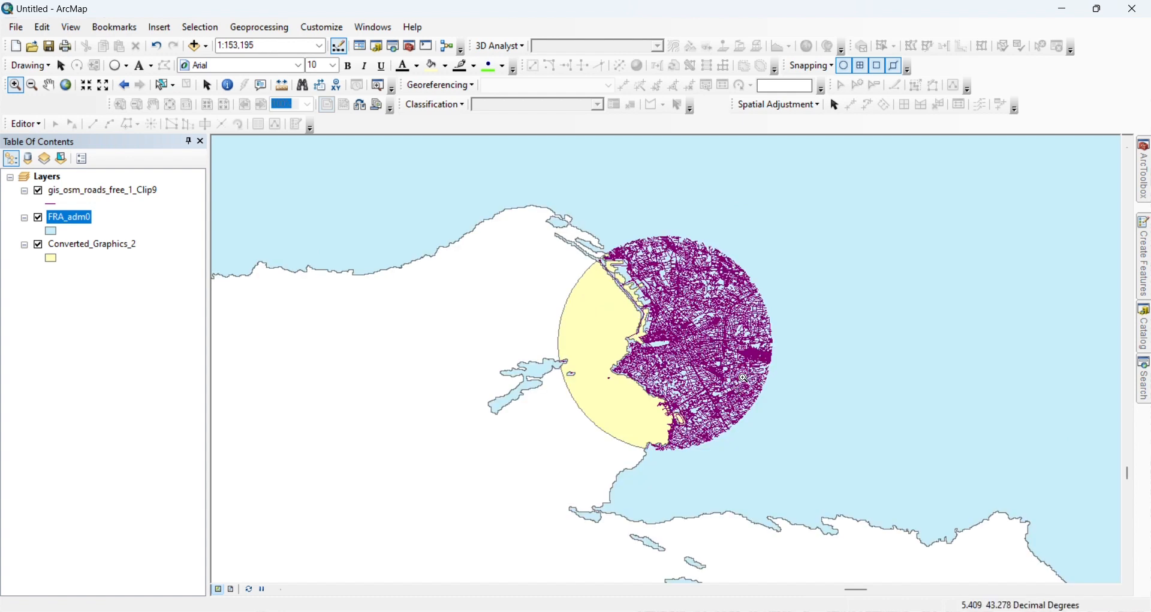
- Hide the clipped roads and clip FRA_adm0 with Converted_Graphics_2, outputting to FRA_adm0_Clip in Default.gdb
middle_drag(731, 397, 656, 402)
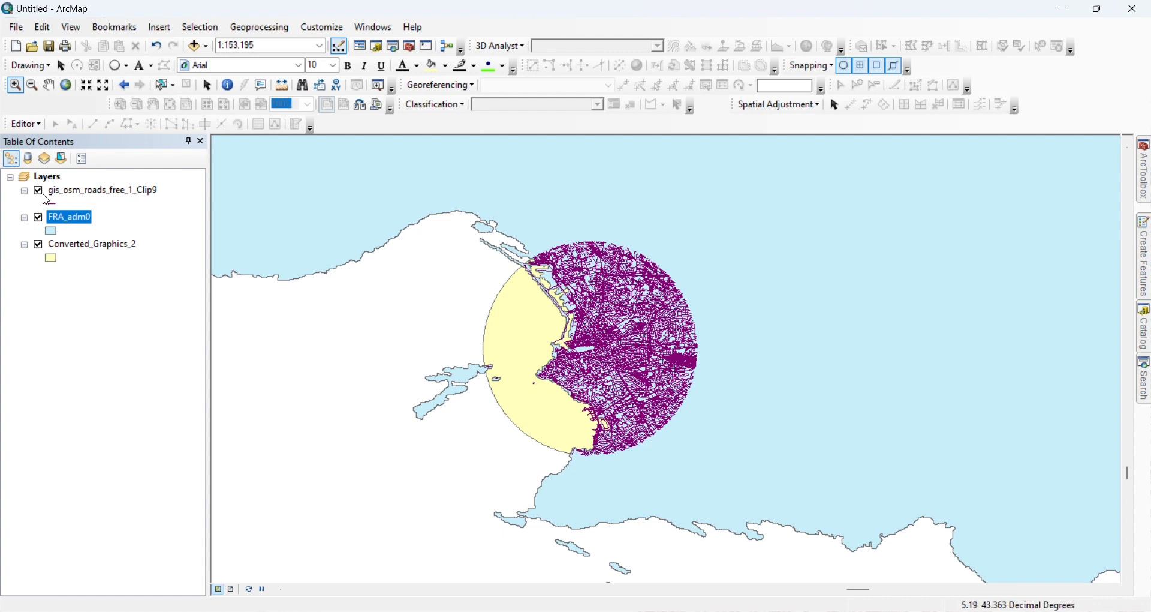
click(39, 192)
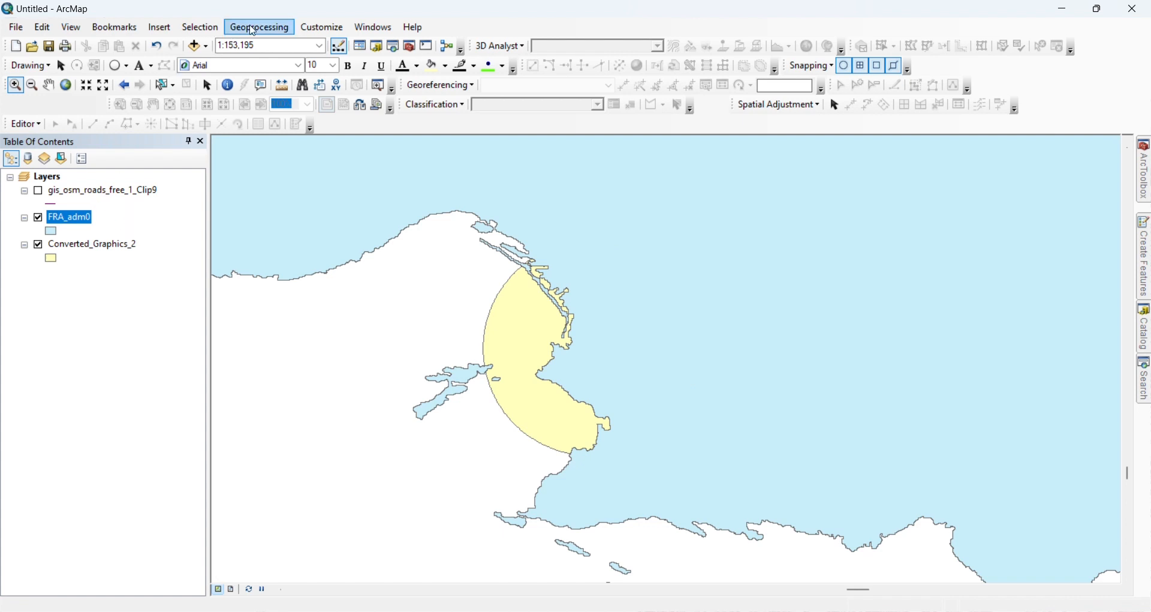
click(260, 27)
click(271, 61)
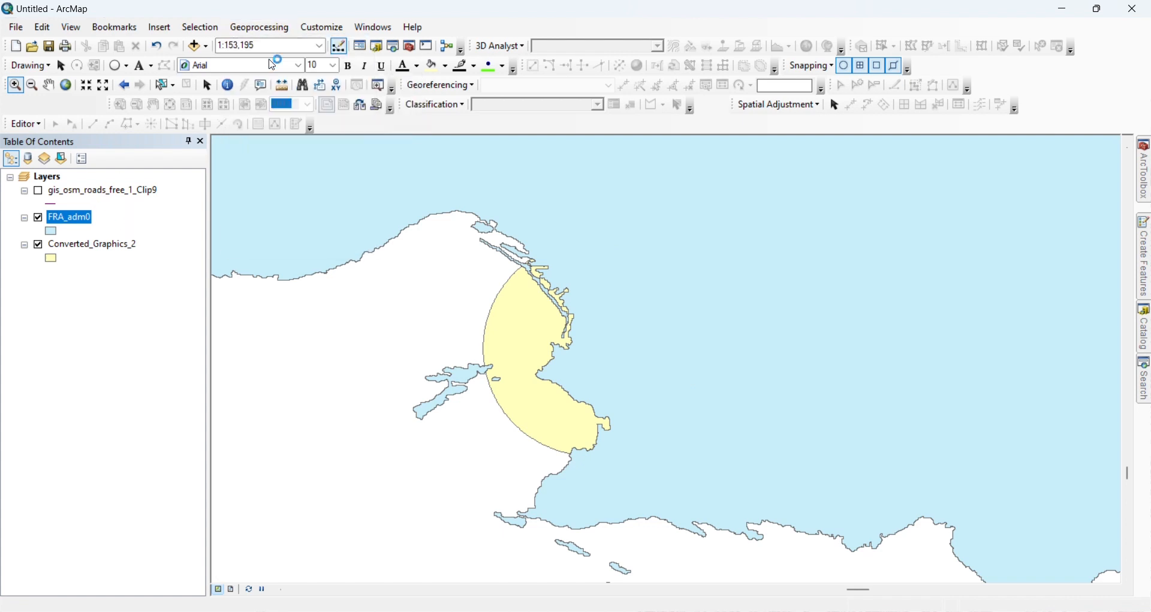
drag(60, 227, 519, 150)
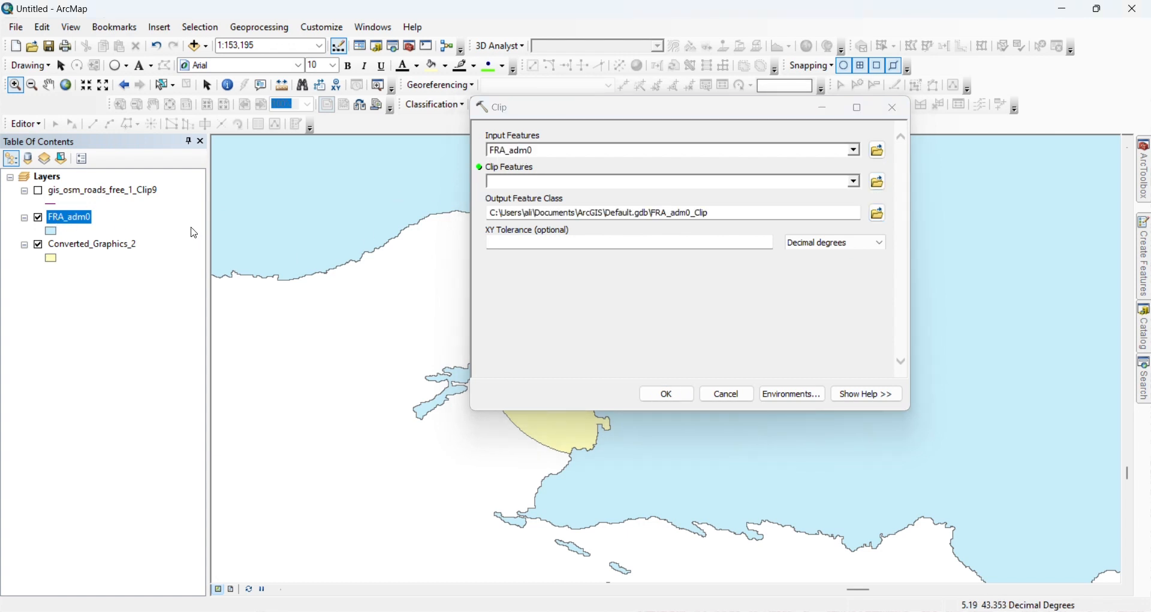
drag(56, 253, 548, 184)
click(668, 395)
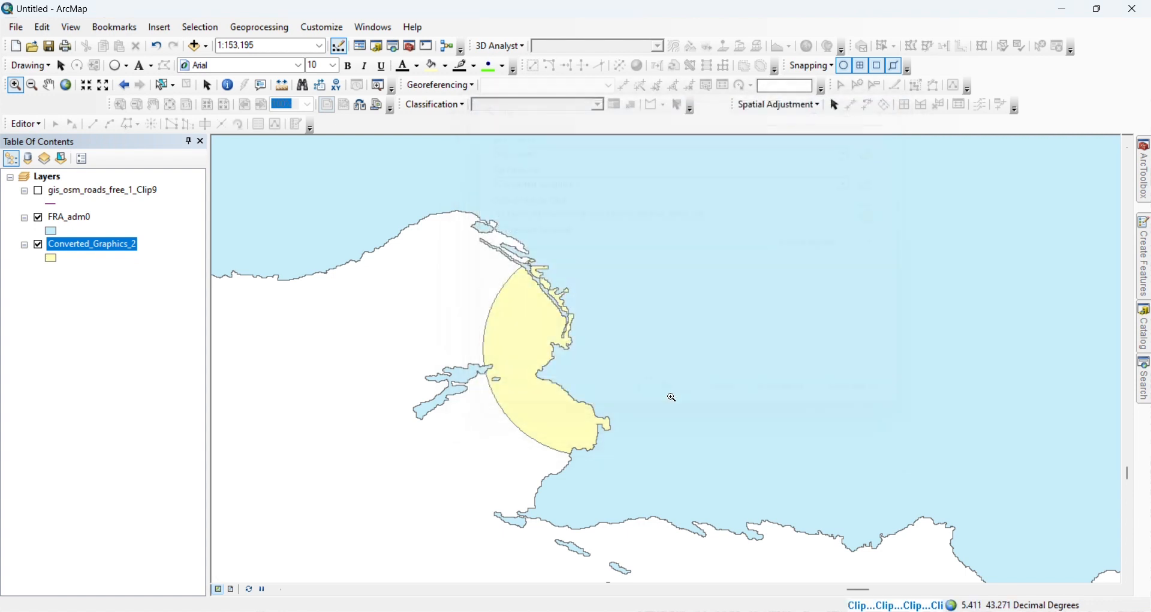
- Hide the FRA_adm0 and Converted_Graphics_2 layers, and remove the unclipped FRA_adm0 layer from the map
click(38, 244)
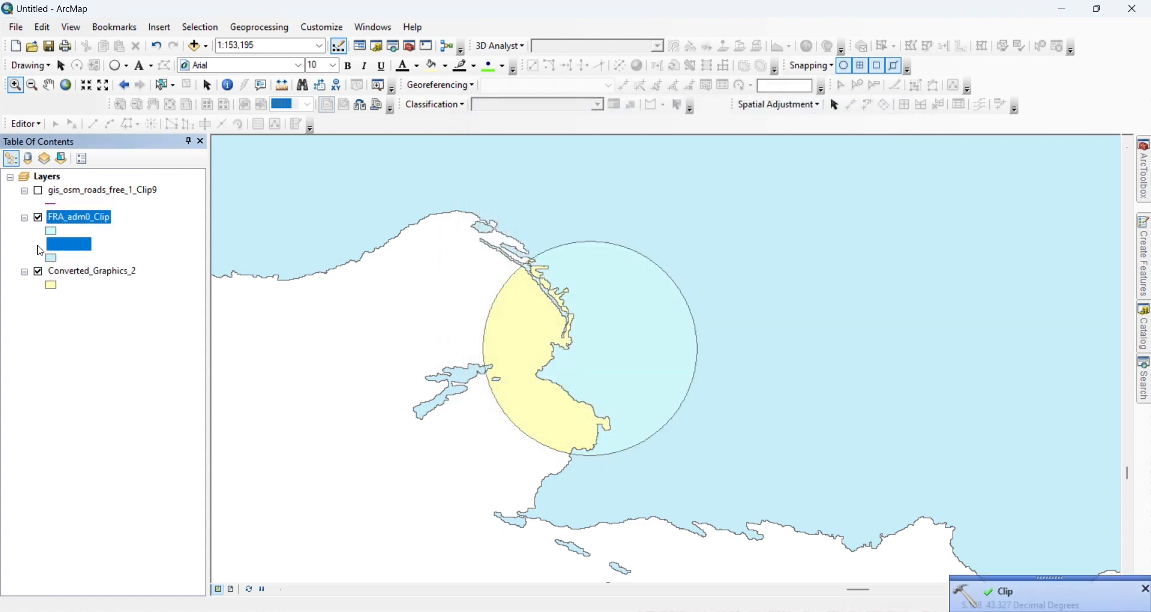
click(38, 271)
drag(517, 259, 786, 542)
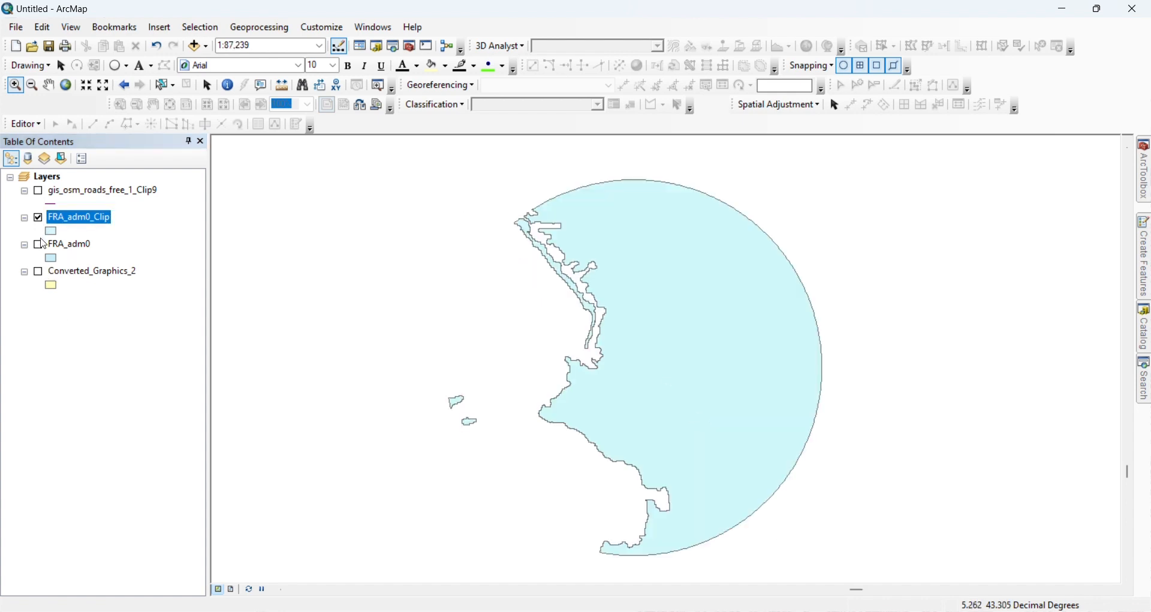
right_click(57, 244)
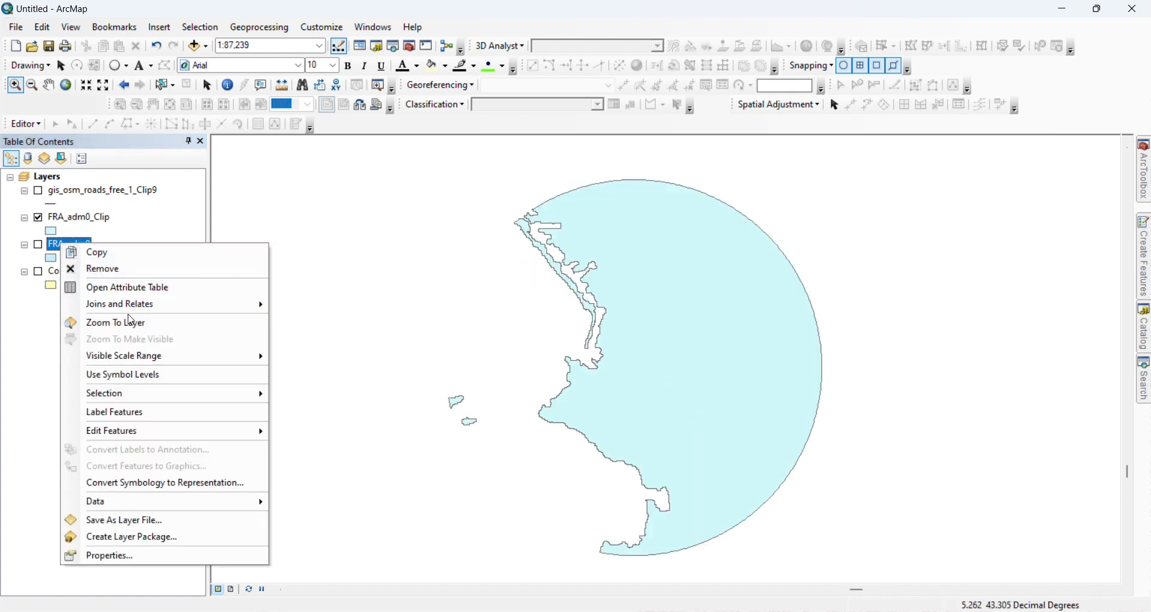
click(120, 270)
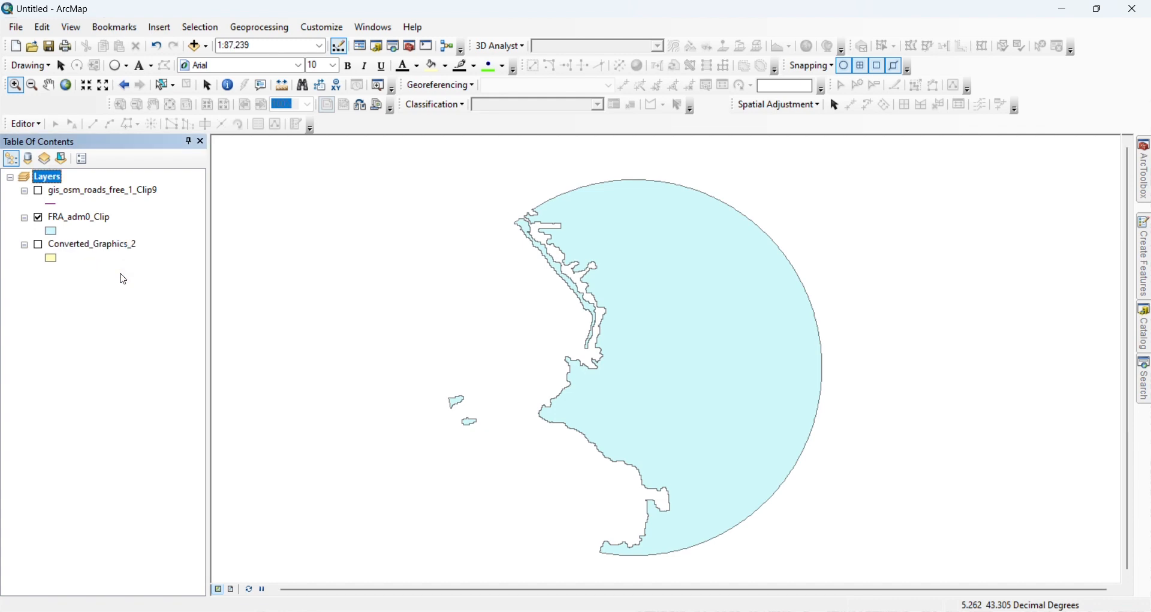
- Turn on the clipped roads and Converted_Graphics_2 layers so they display together with FRA_adm0_Clip
click(39, 192)
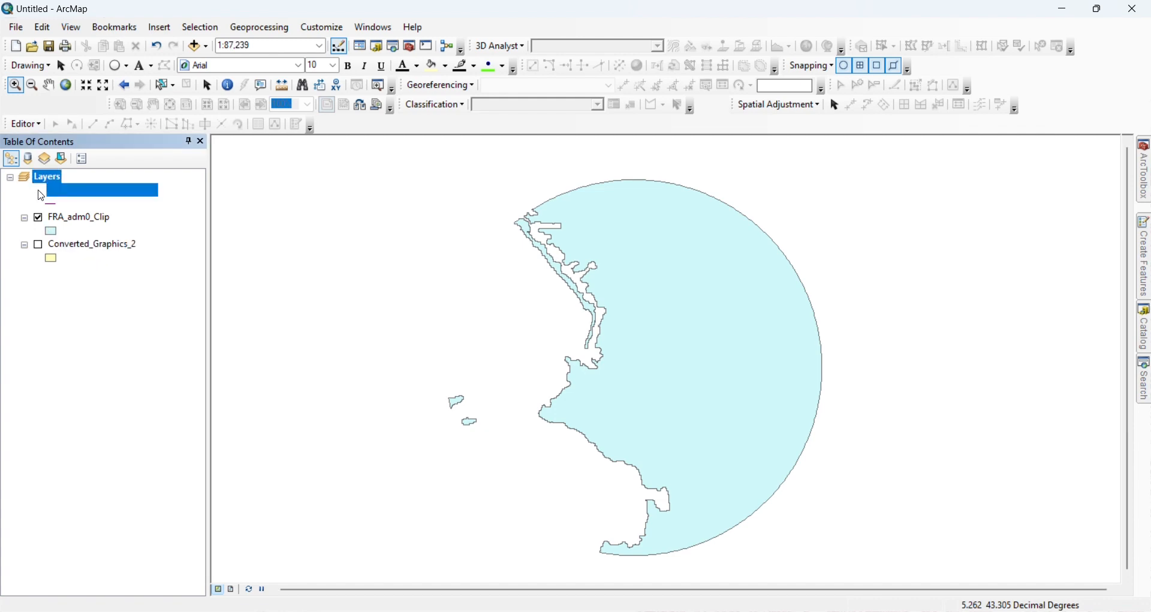
click(39, 246)
click(38, 244)
click(39, 218)
click(72, 192)
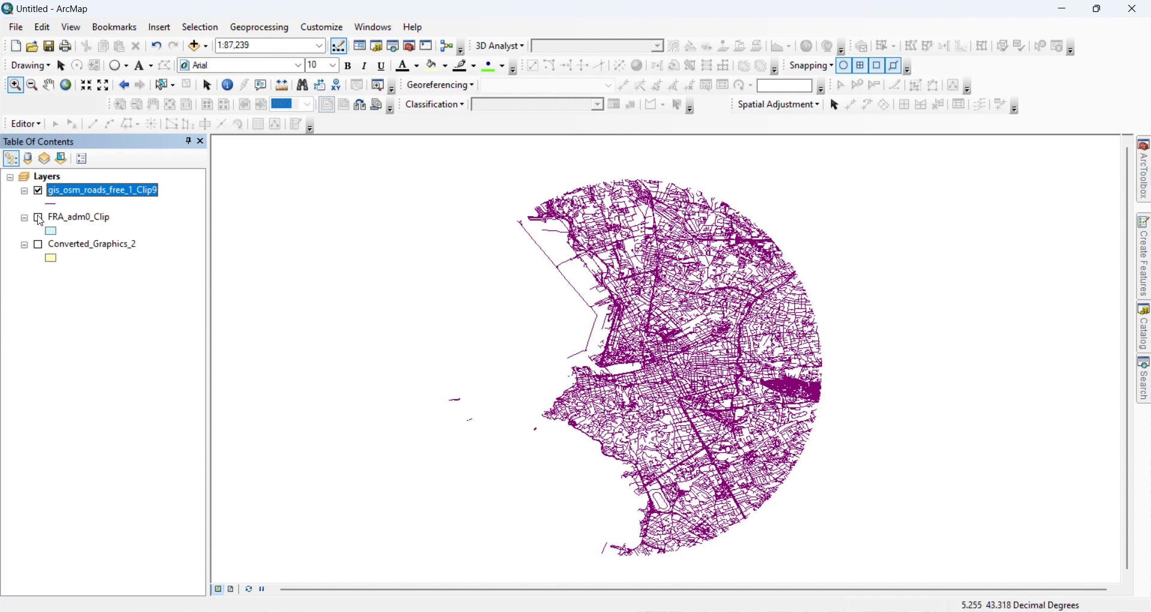
click(39, 218)
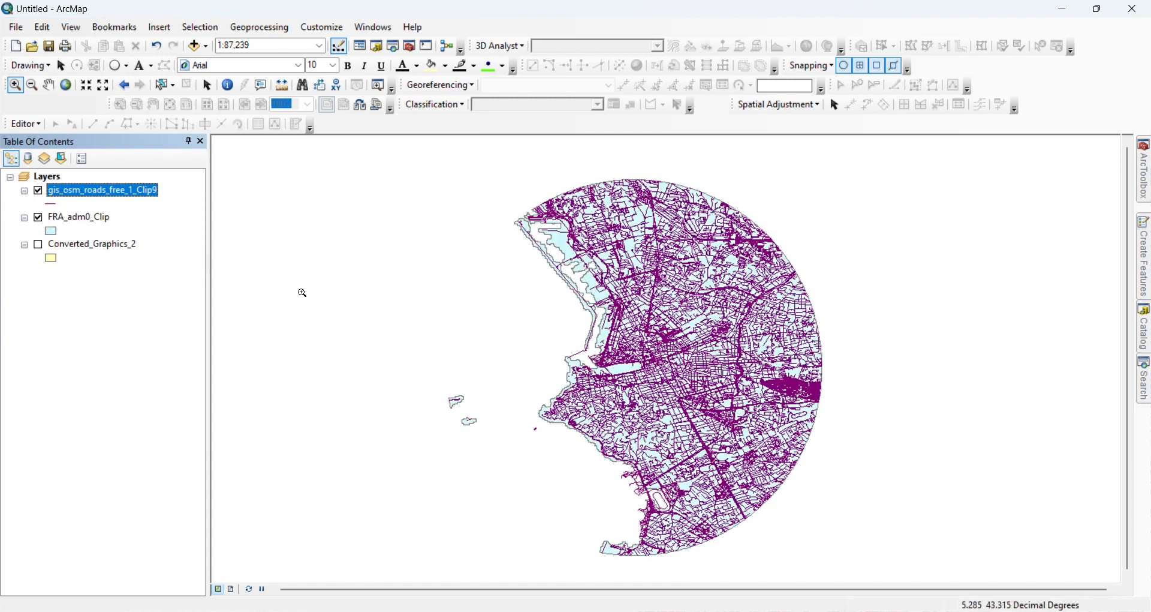
click(39, 246)
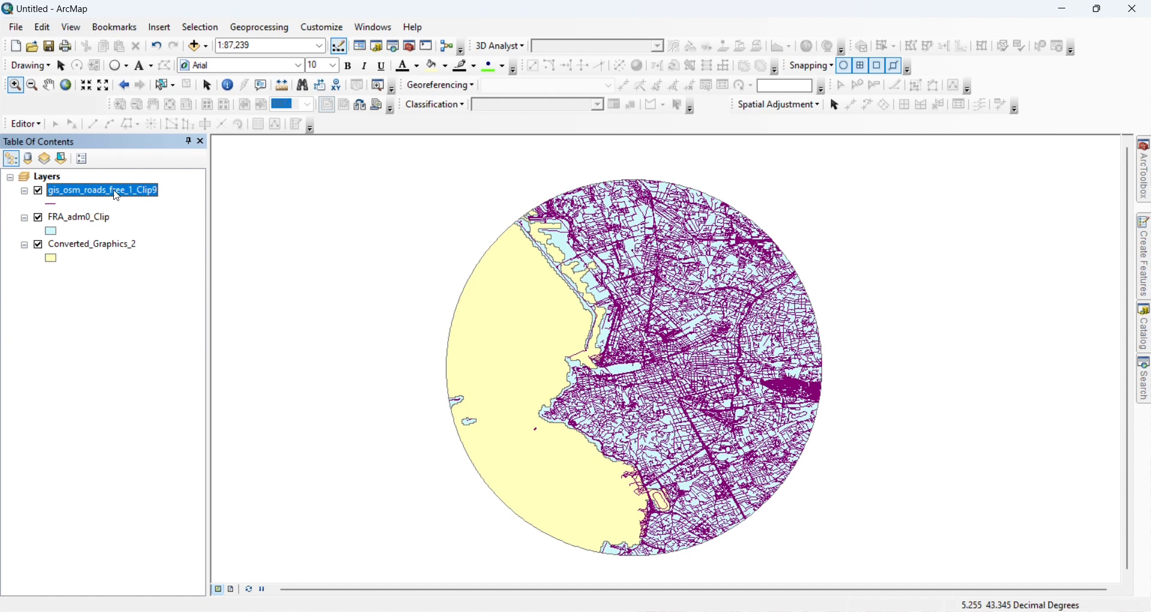
- Export all features of gis_osm_roads_free_1_Clip9 to the marseille folder as a shapefile named roads, without adding it to the map
right_click(116, 196)
mouse_move(246, 448)
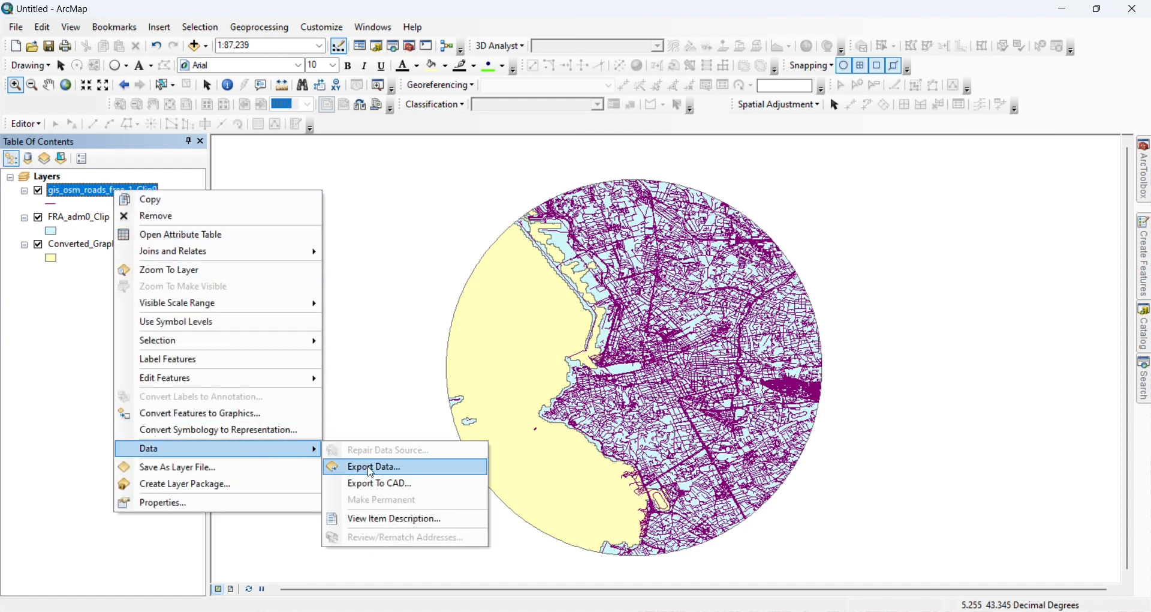
click(372, 471)
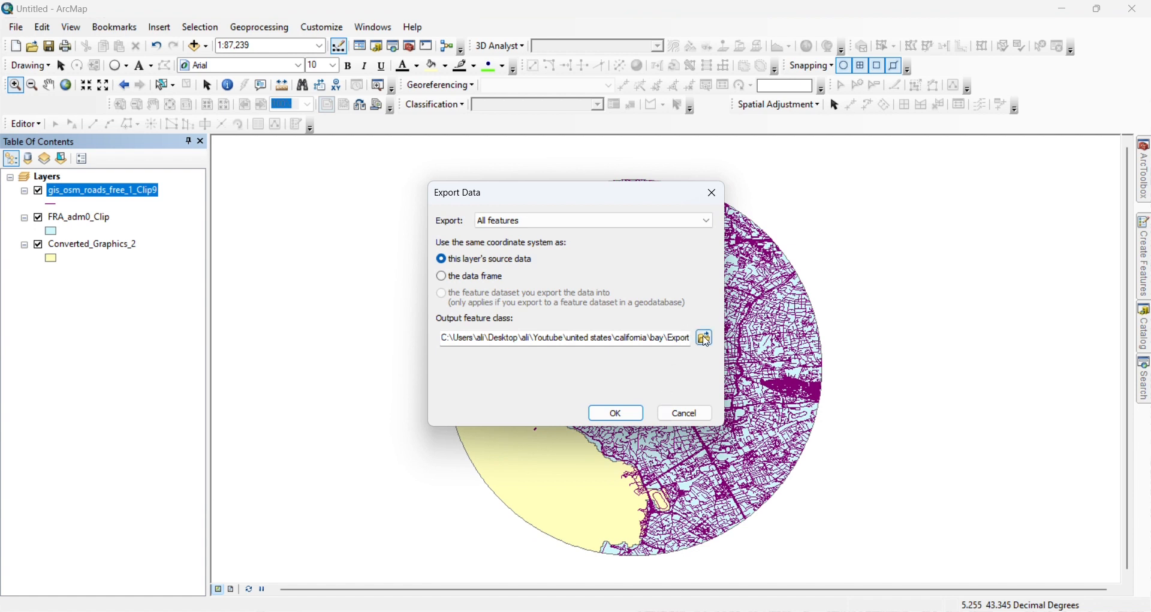
click(706, 338)
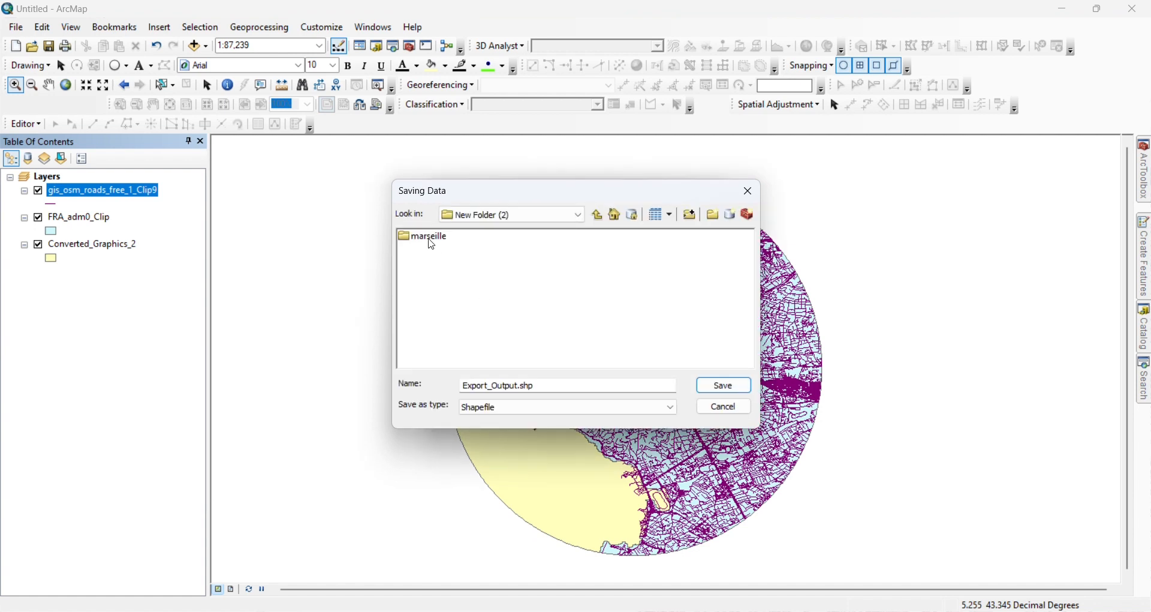
double_click(431, 241)
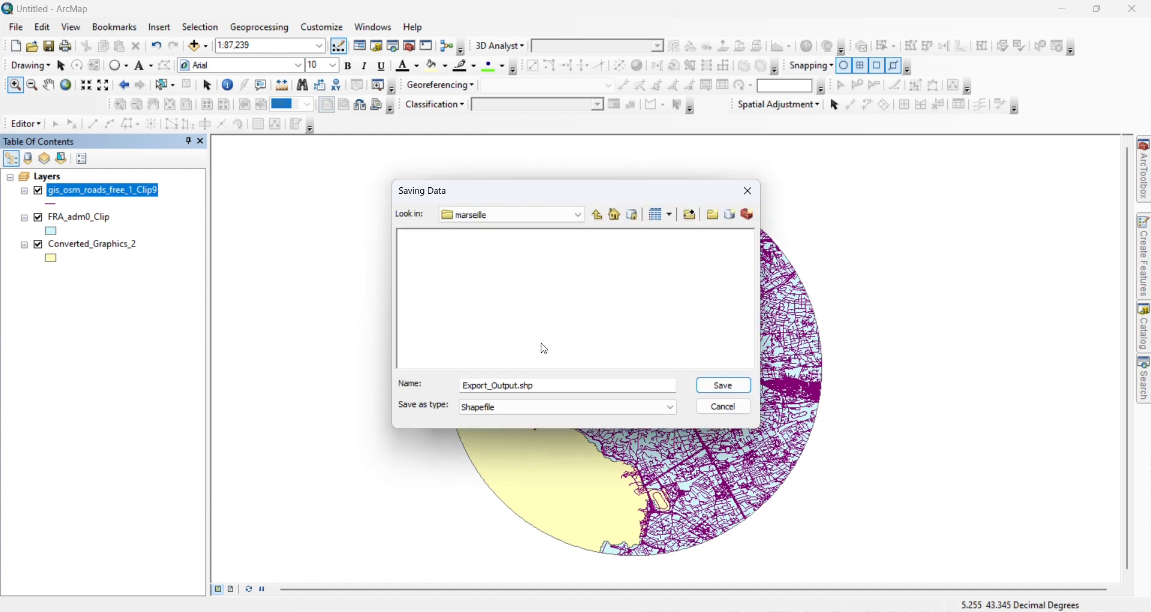
drag(552, 384, 337, 383)
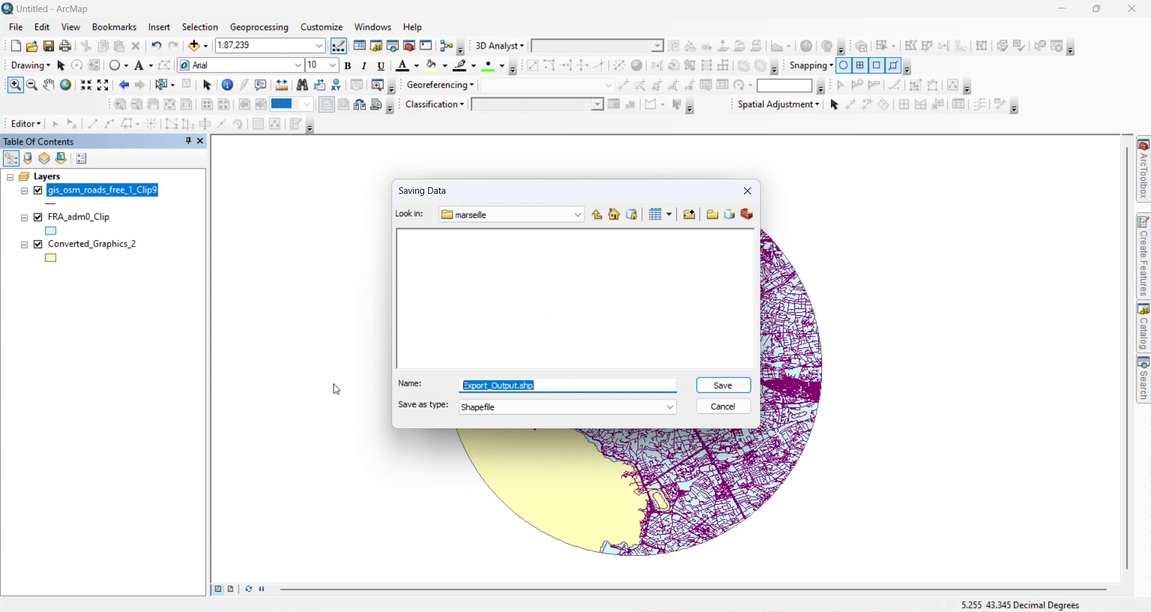
text(roads)
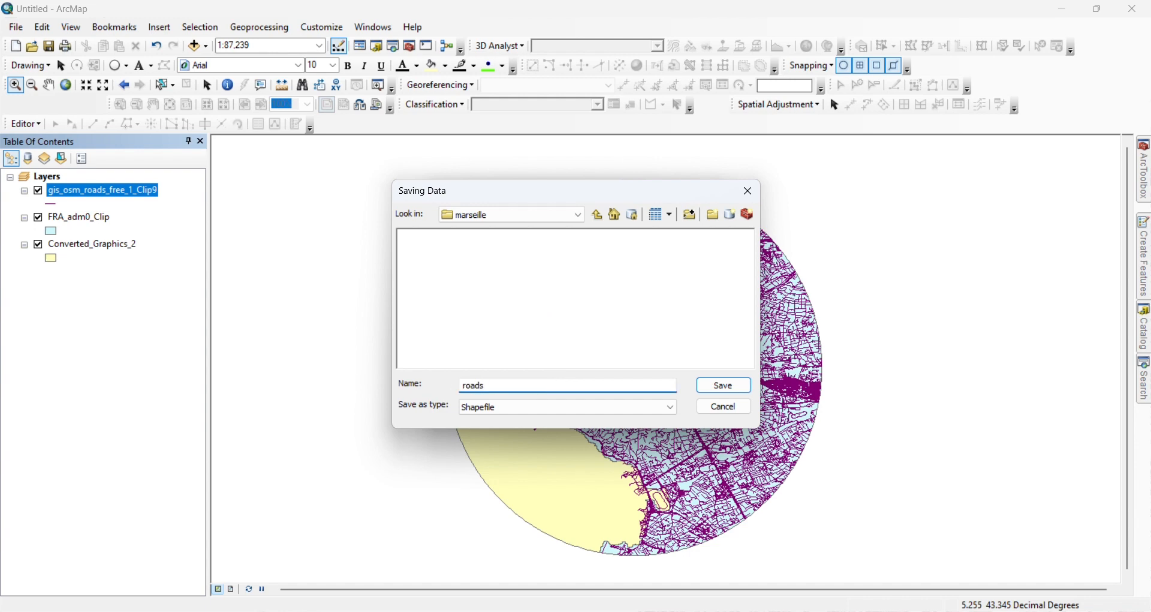
click(739, 387)
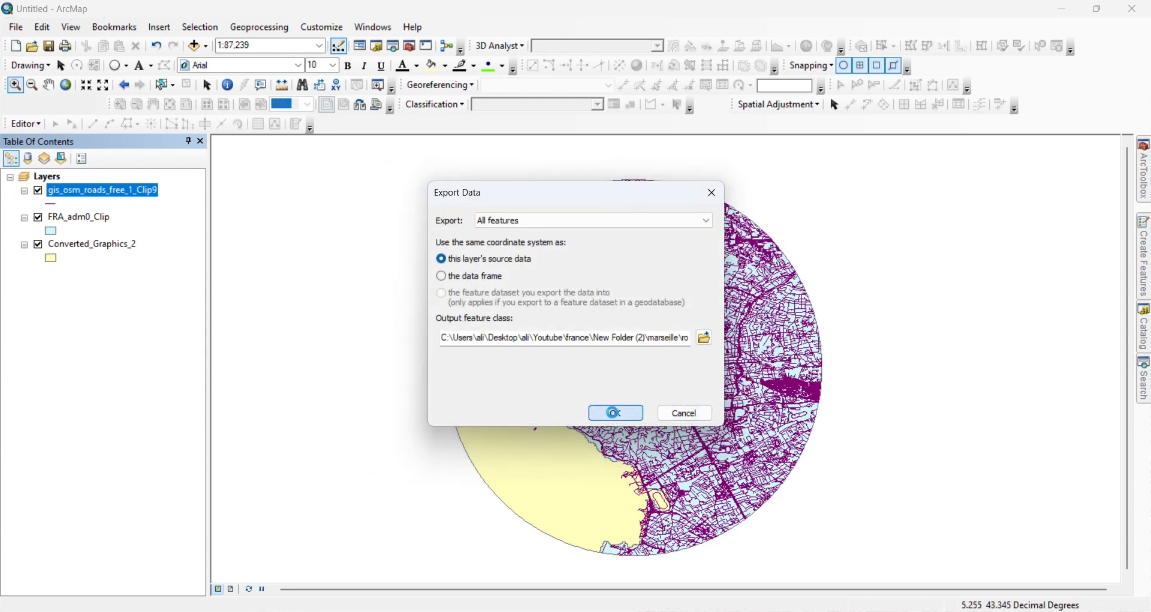
click(613, 413)
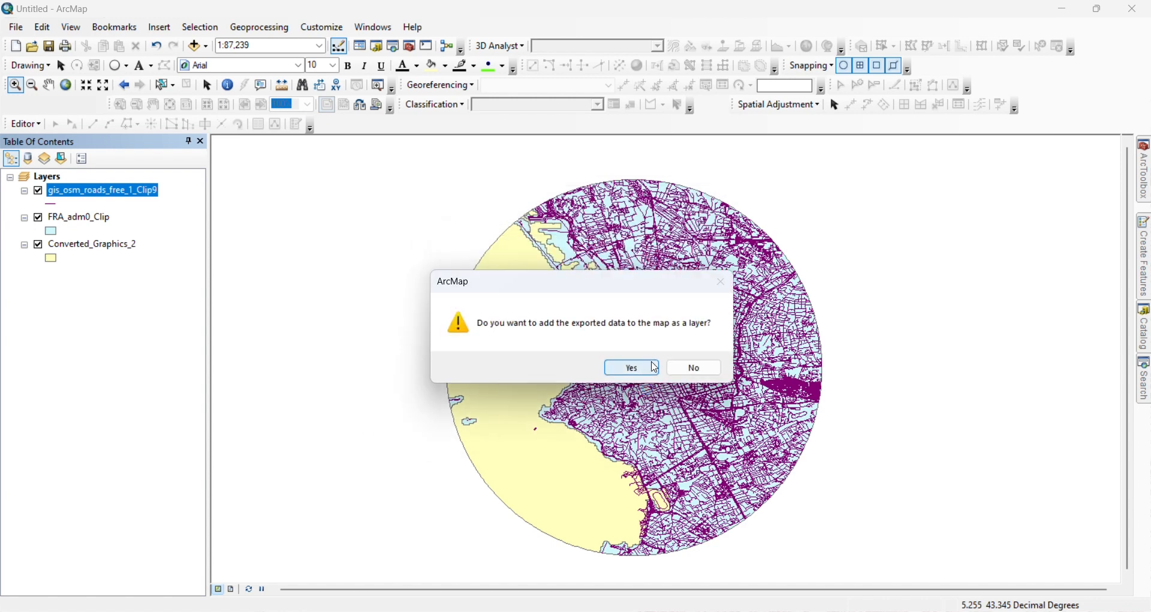
click(694, 368)
- Export all features of FRA_adm0_Clip to the marseille folder as a shapefile named border, without adding it to the map
click(90, 219)
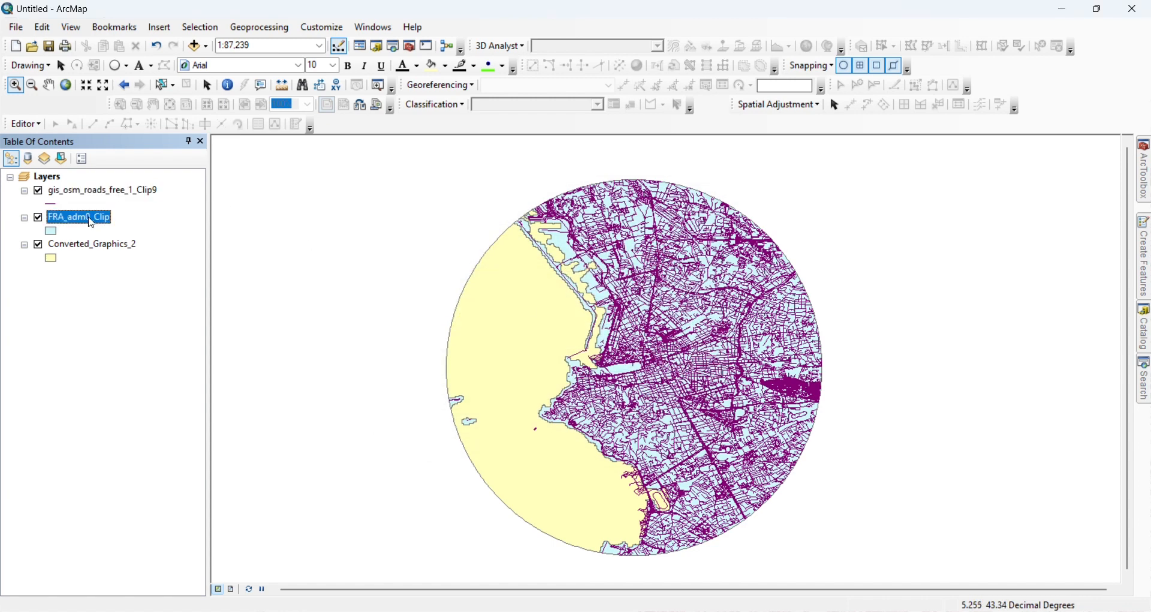
right_click(91, 222)
mouse_move(293, 481)
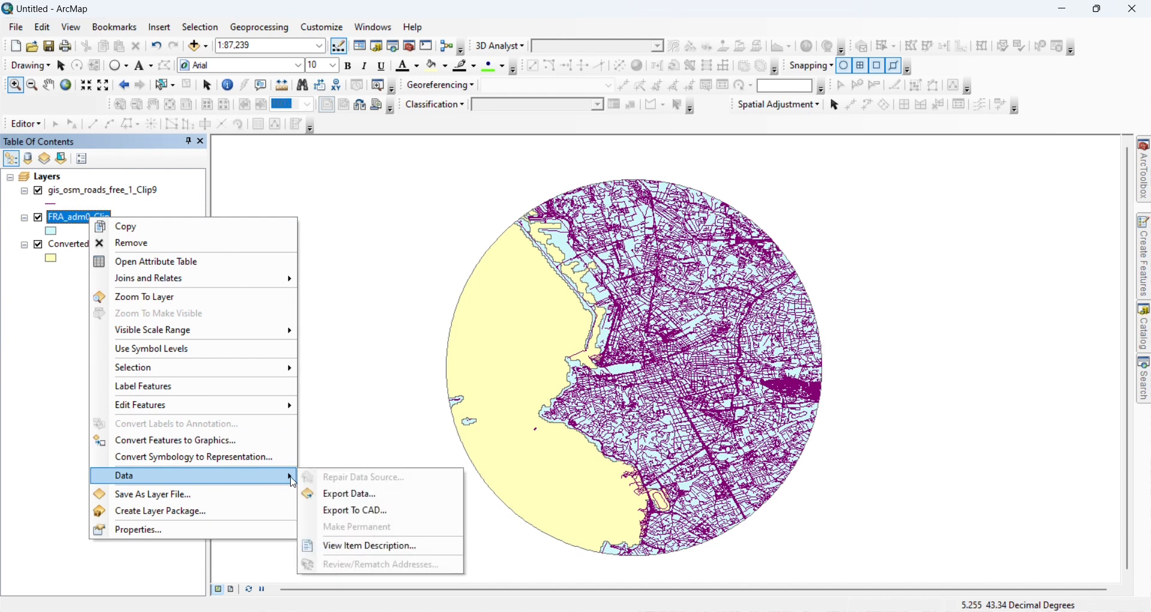
click(367, 494)
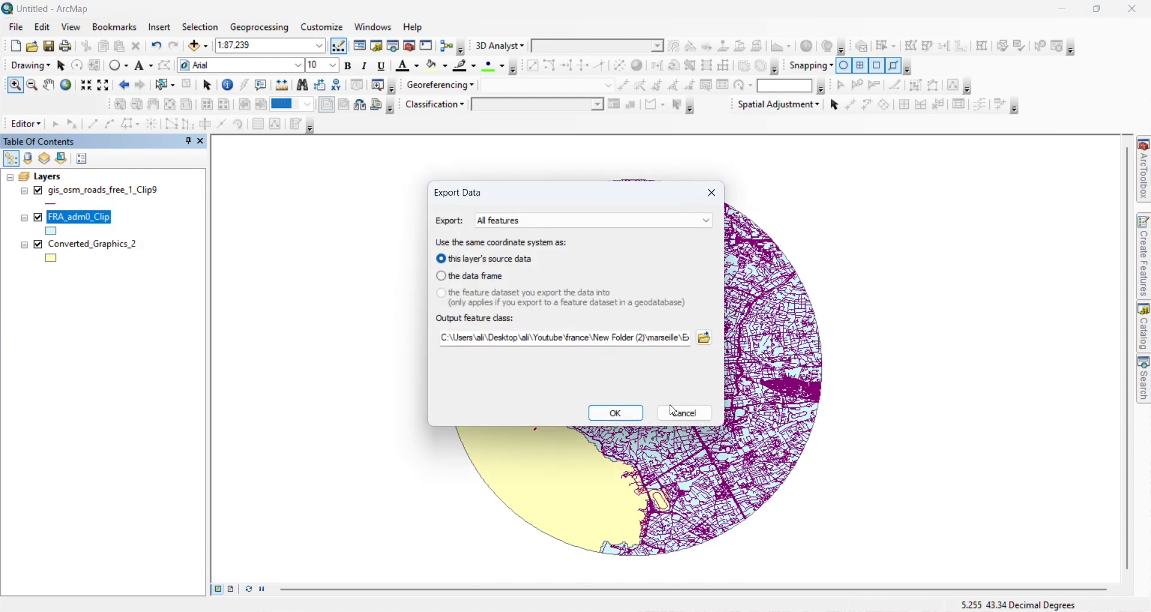
click(706, 338)
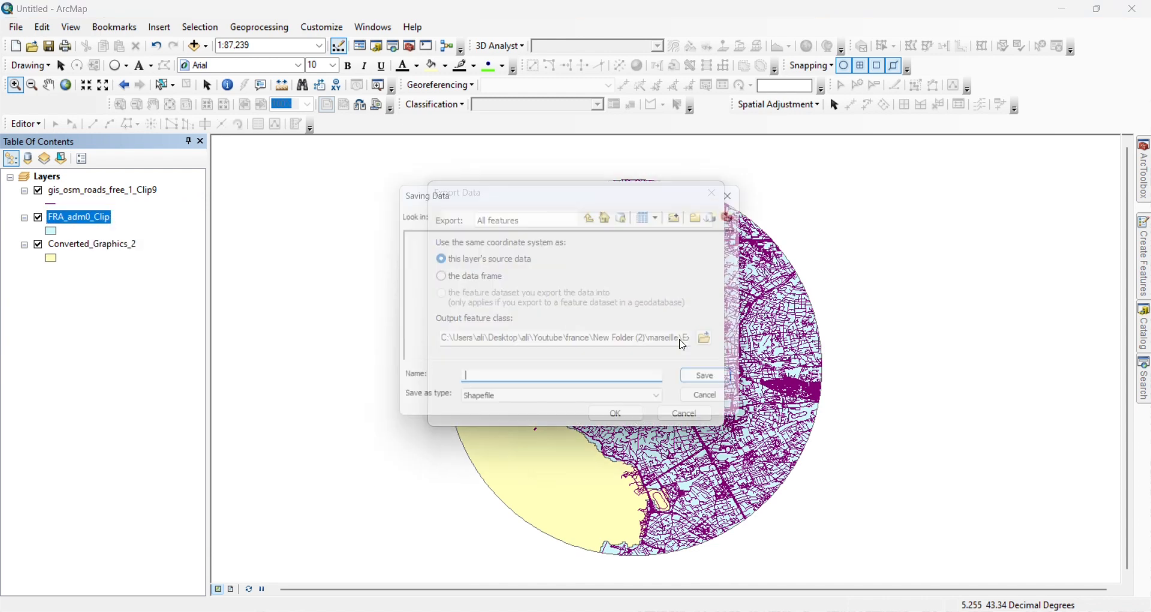
drag(558, 384, 343, 388)
text(b)
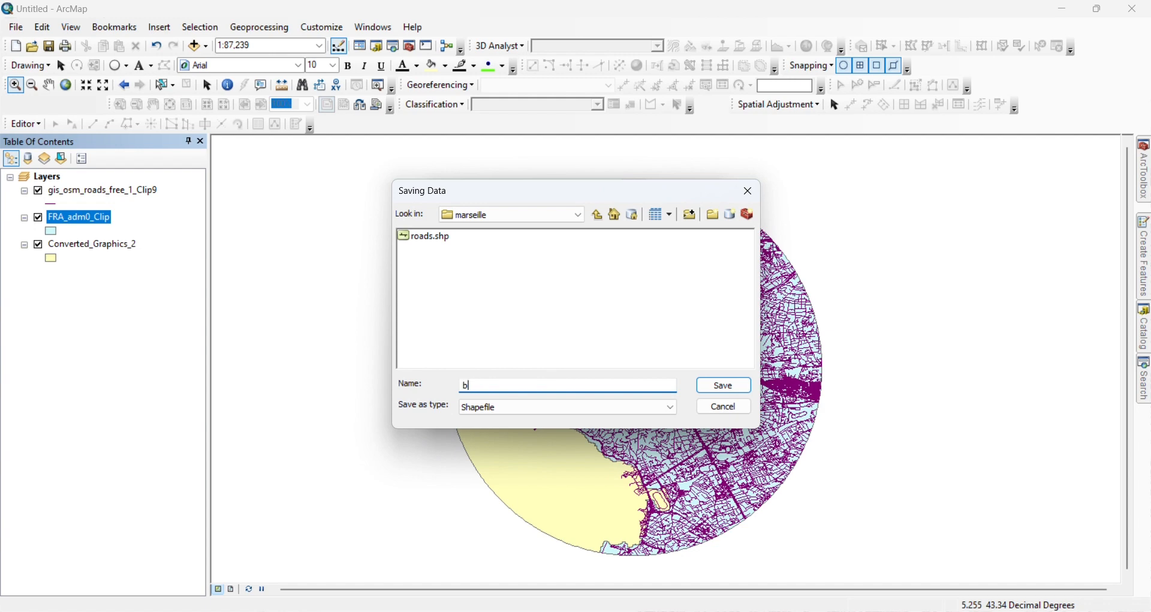
text(order)
key(Return)
click(610, 412)
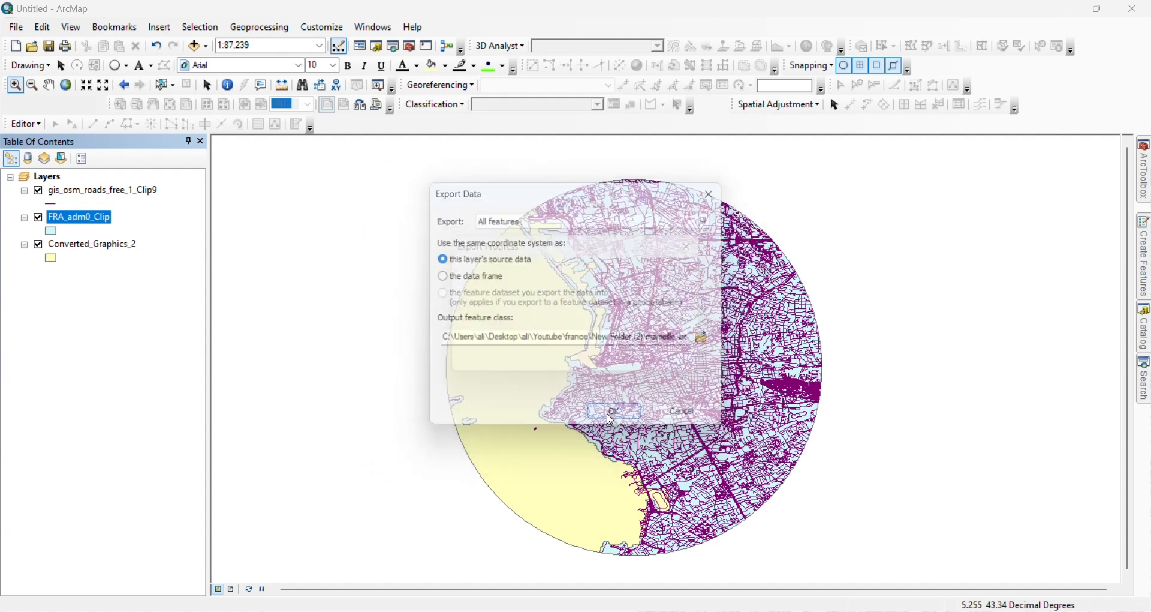
click(689, 367)
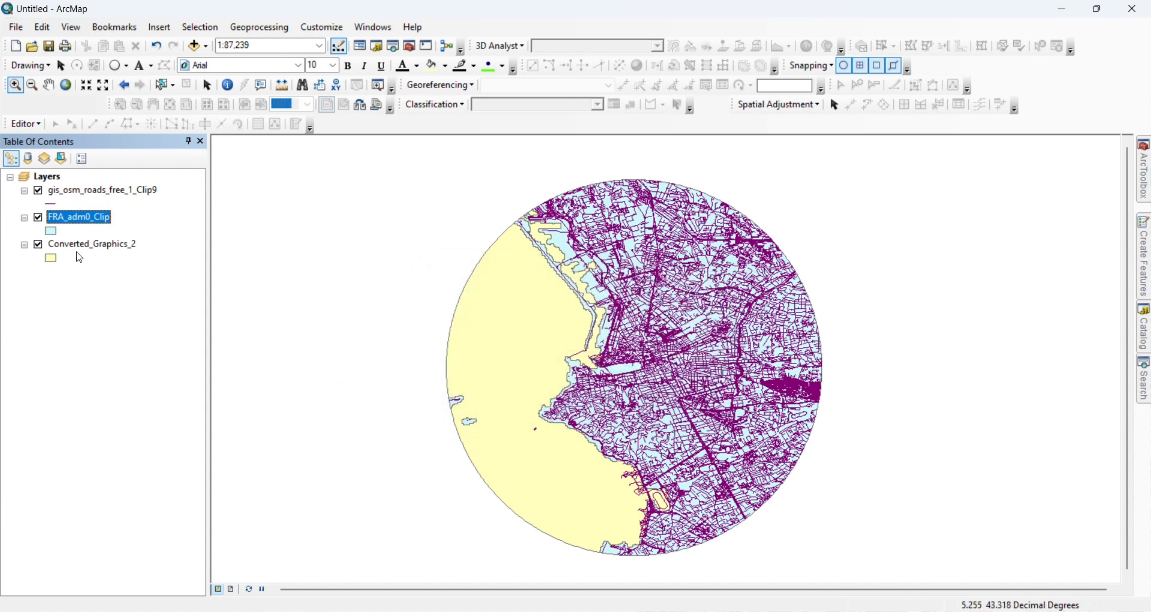
- Export all features of Converted_Graphics_2 to the marseille folder as a shapefile named circle, without adding it to the map
click(84, 246)
right_click(87, 247)
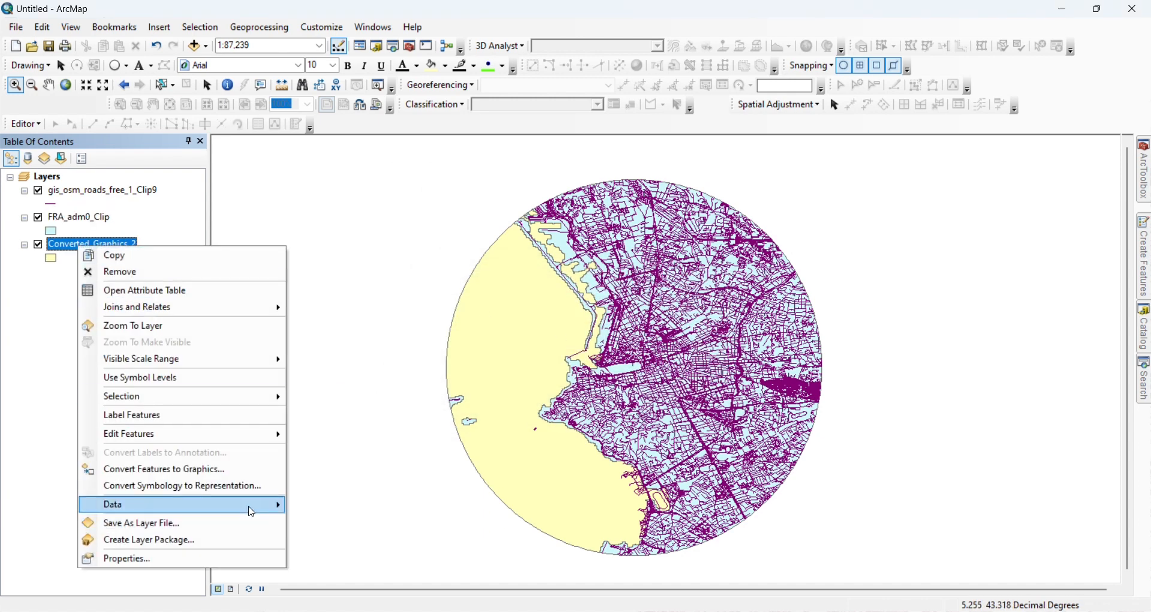
mouse_move(250, 505)
click(339, 520)
click(701, 337)
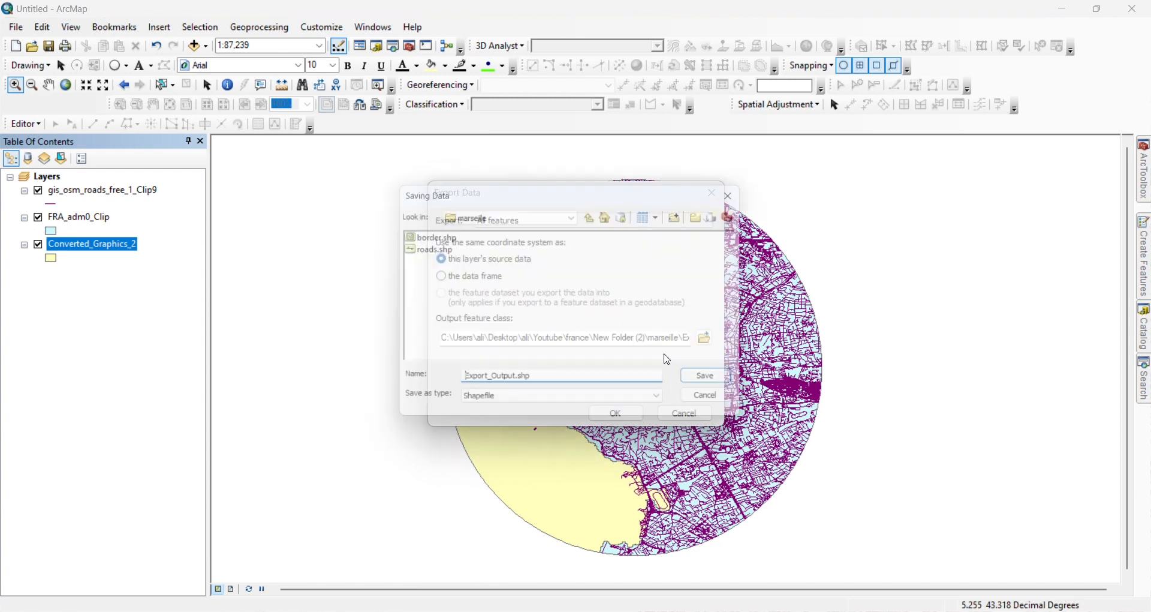
text(cir)
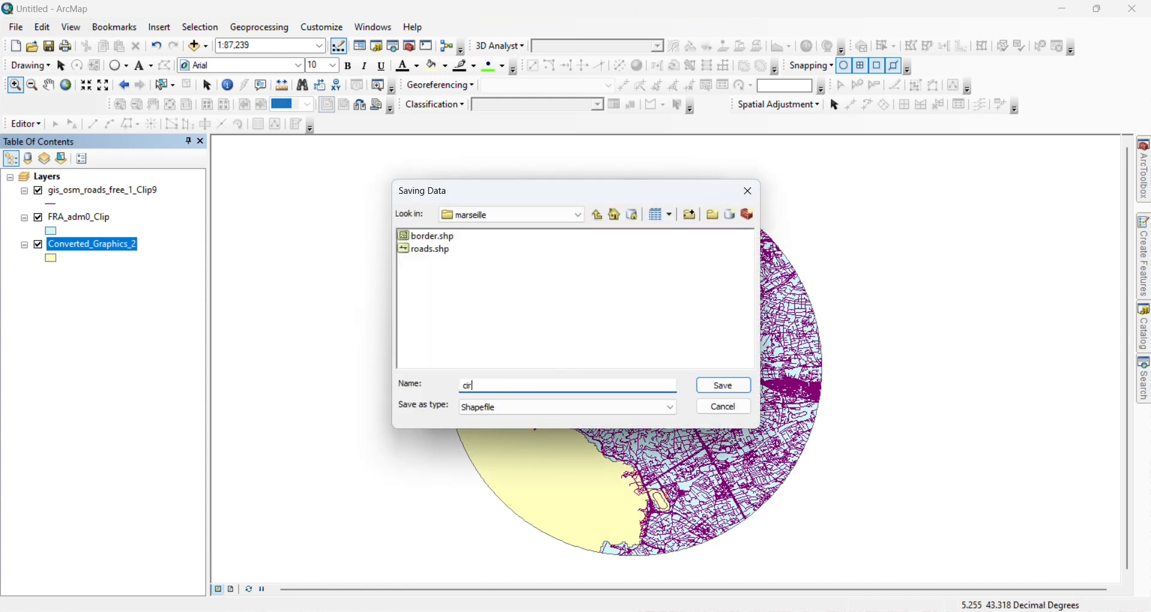
text(cle)
click(715, 387)
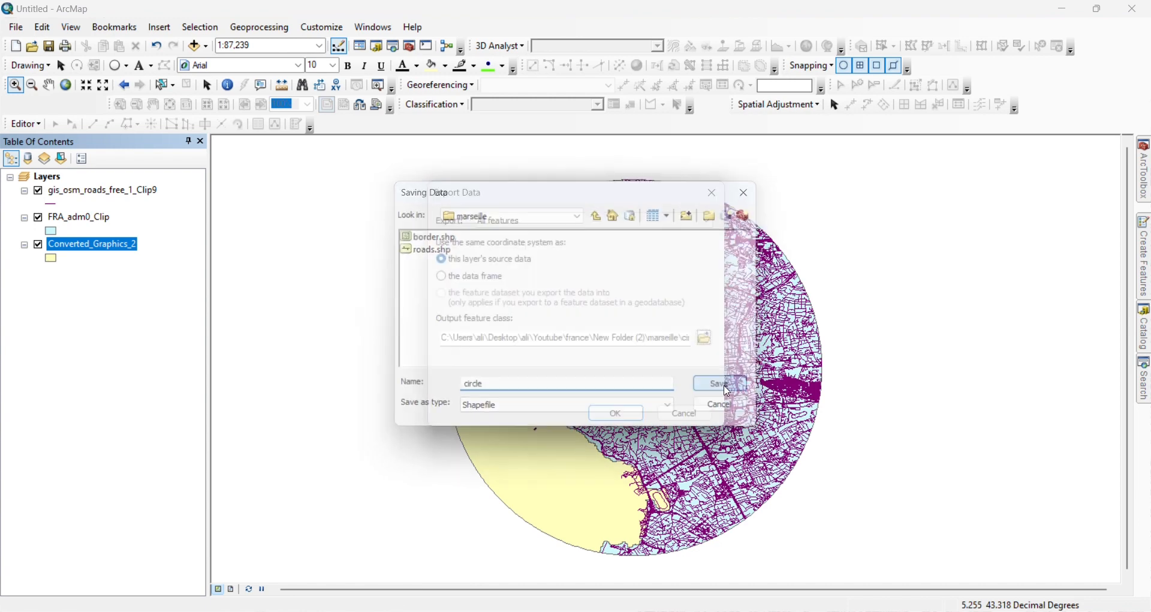
click(614, 413)
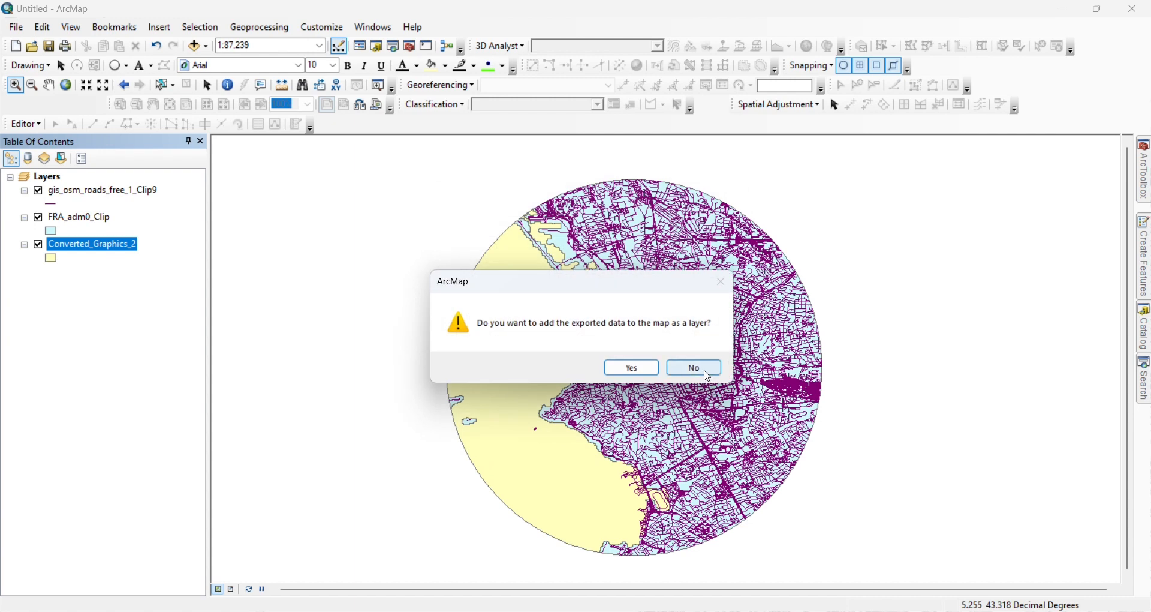
click(706, 368)
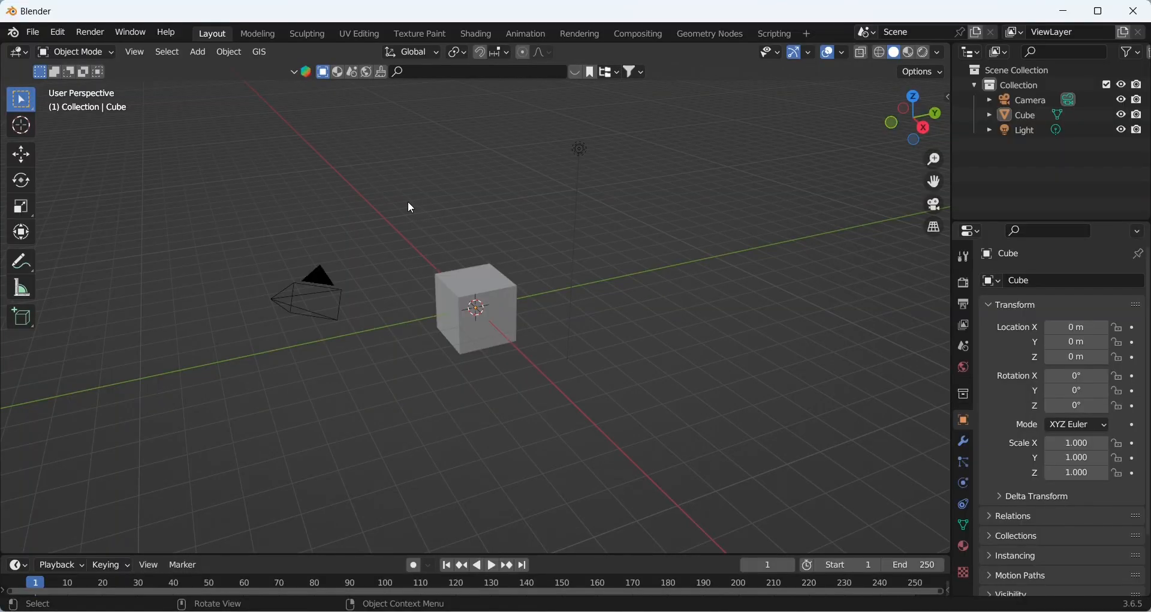
- Delete the default cube and light from the scene, keeping the camera
drag(408, 201, 668, 419)
right_click(491, 308)
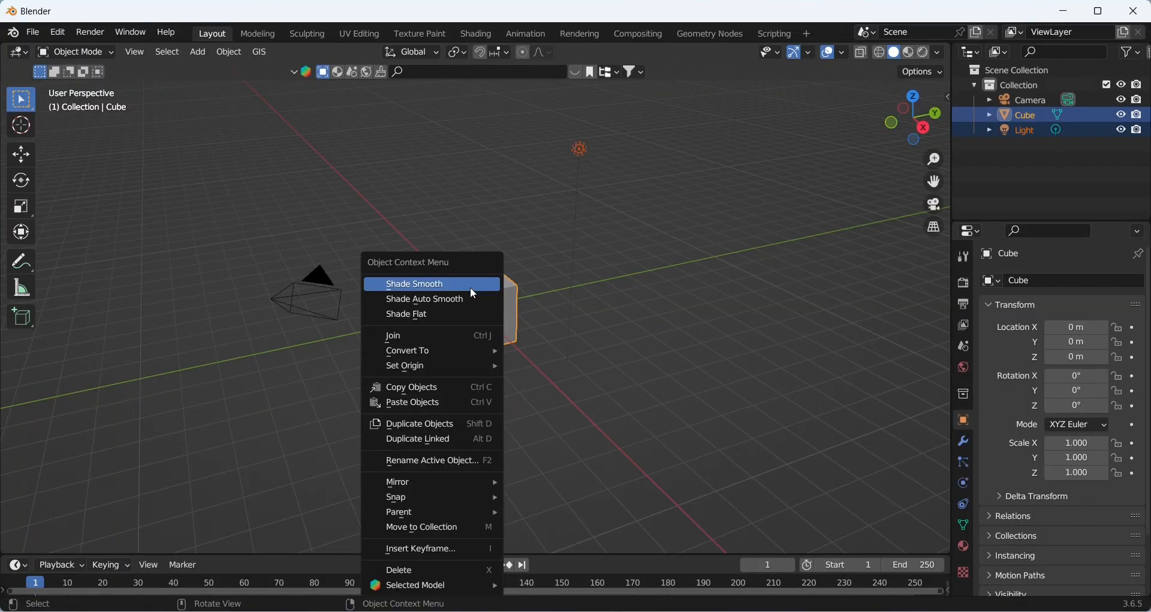
click(422, 568)
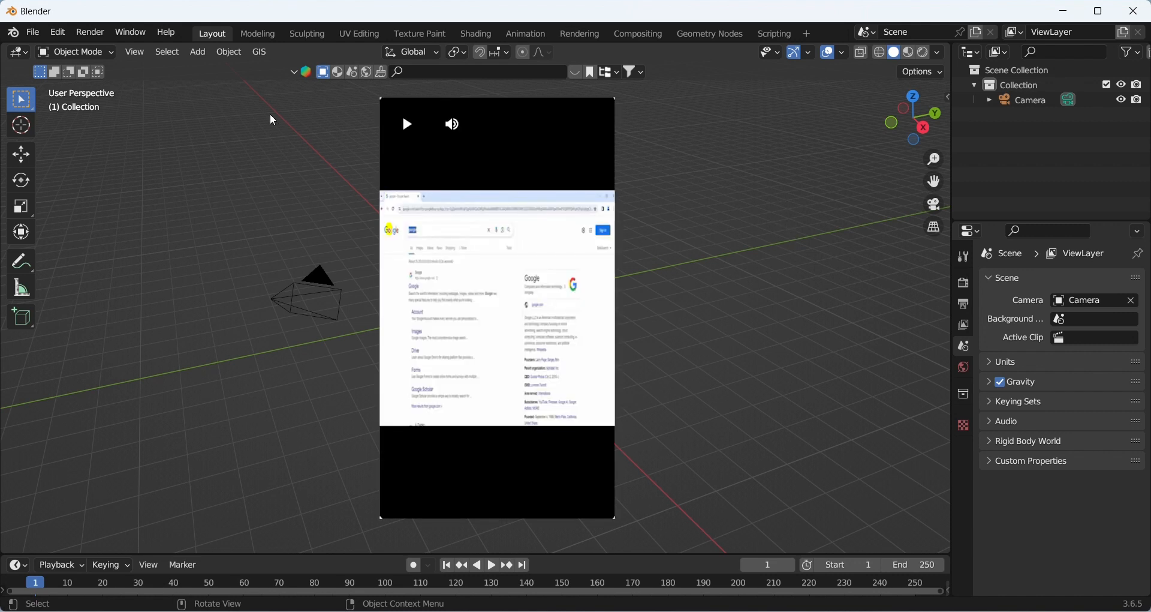
- Import roads.shp from the marseille folder as a shapefile with Geometry as elevation source and the Web Mercator CRS
click(260, 52)
mouse_move(297, 107)
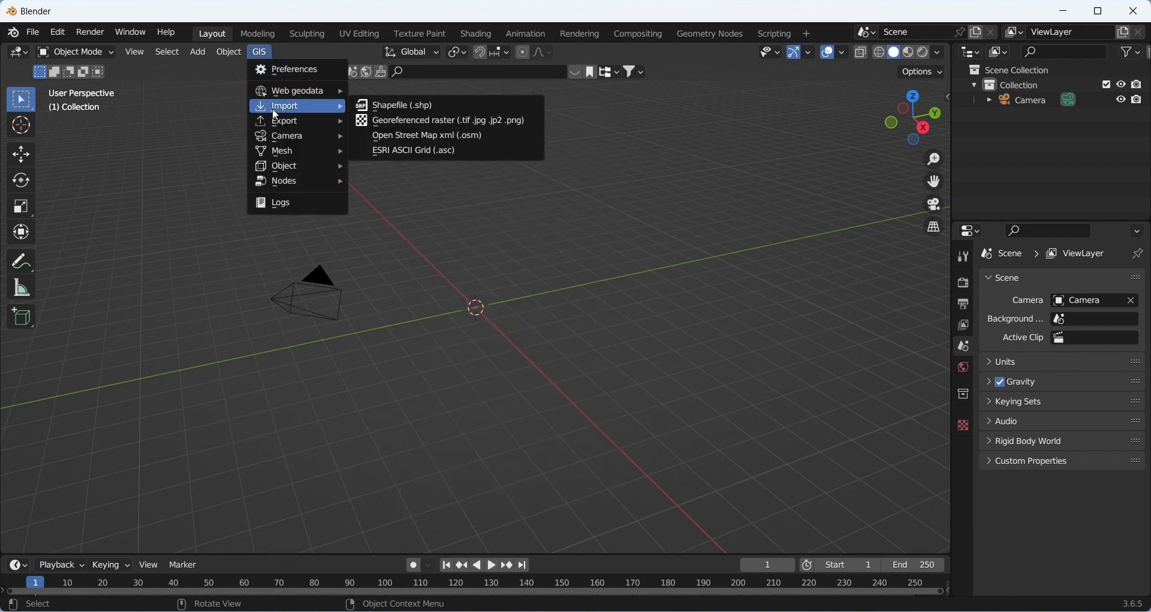
click(424, 105)
click(445, 158)
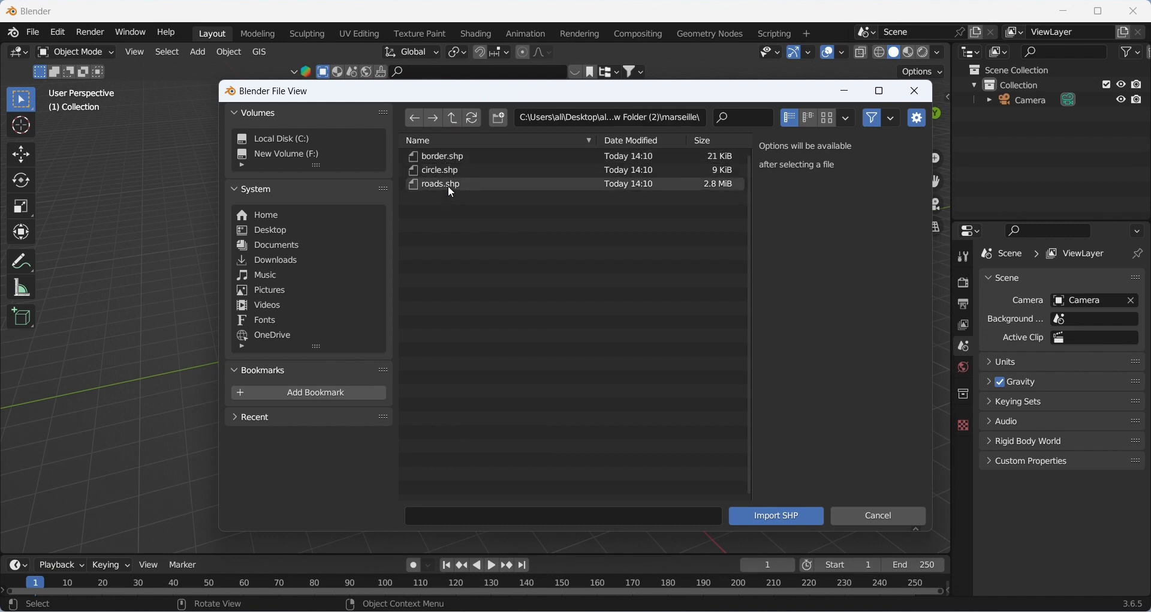
double_click(448, 185)
click(481, 290)
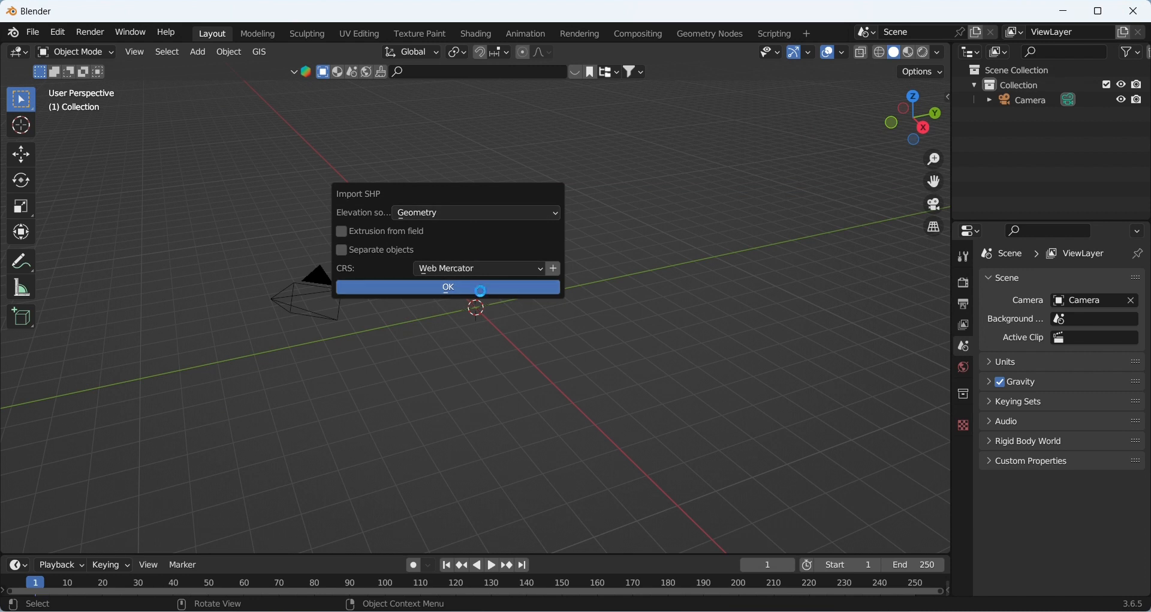
- Import the border.shp shapefile from the marseille folder into the scene with the roads
click(260, 51)
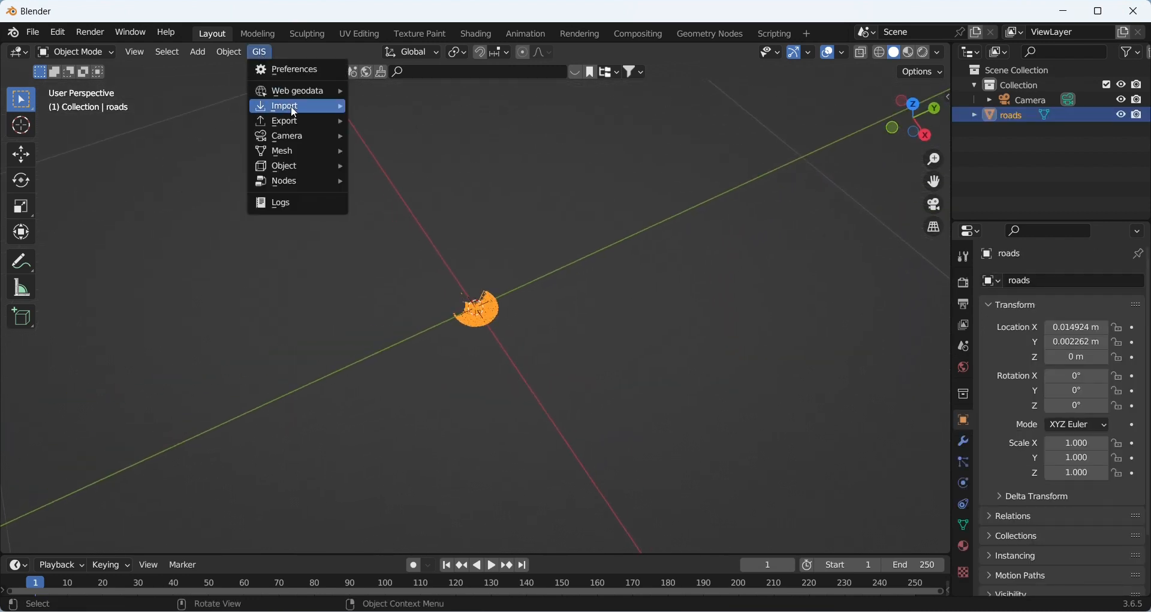
mouse_move(294, 109)
click(414, 106)
click(451, 159)
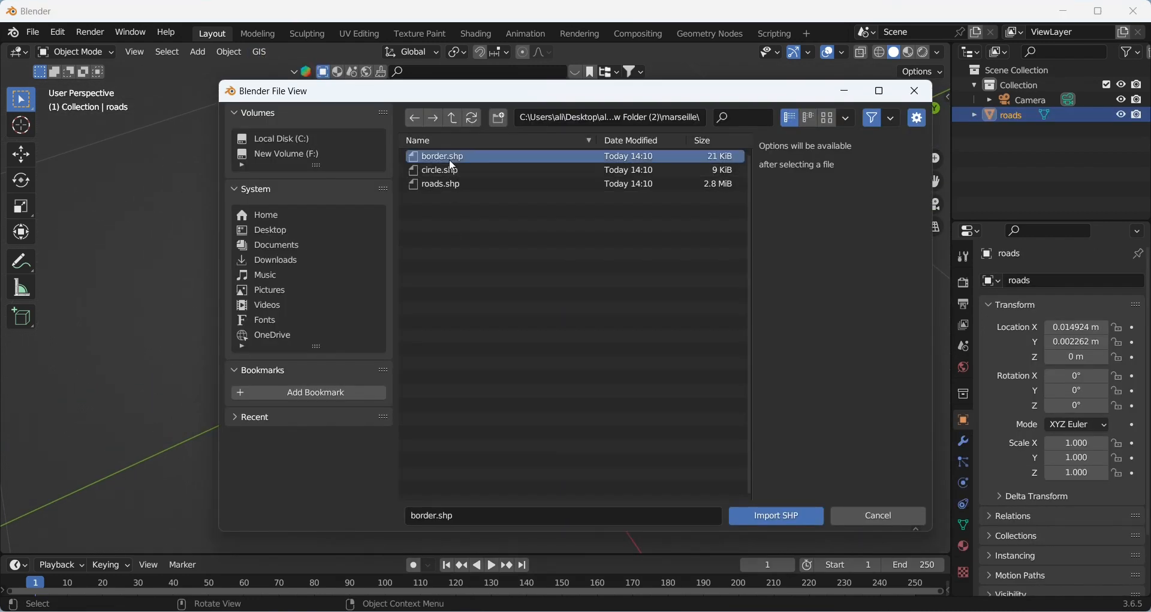
double_click(449, 160)
click(477, 318)
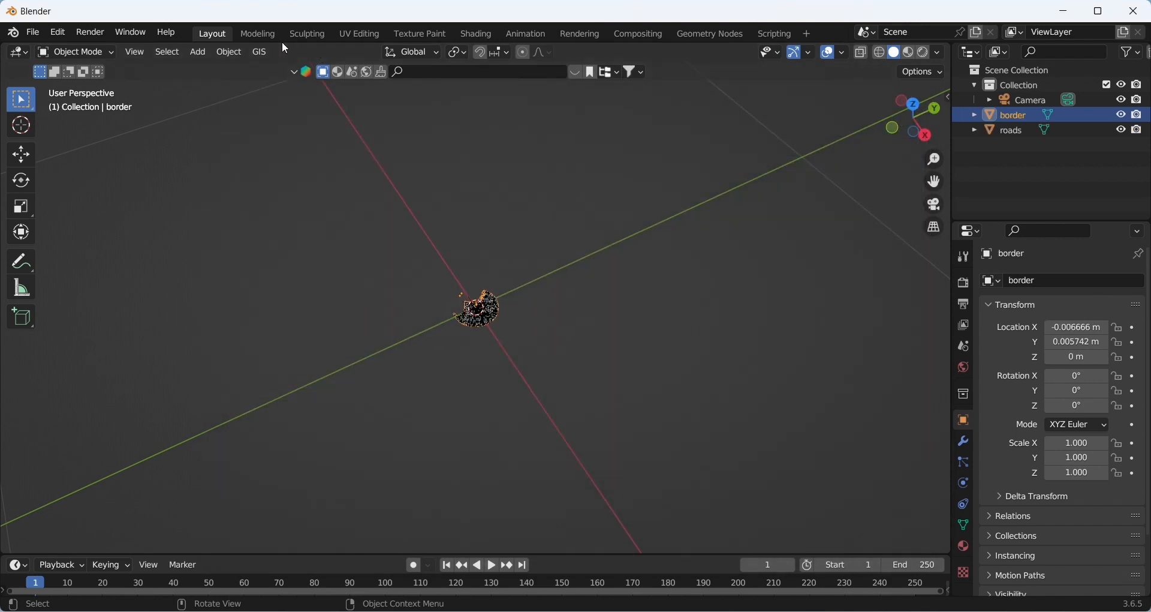
- Import the circle.shp shapefile from the marseille folder alongside the roads and border
click(261, 51)
mouse_move(311, 105)
click(396, 105)
click(453, 173)
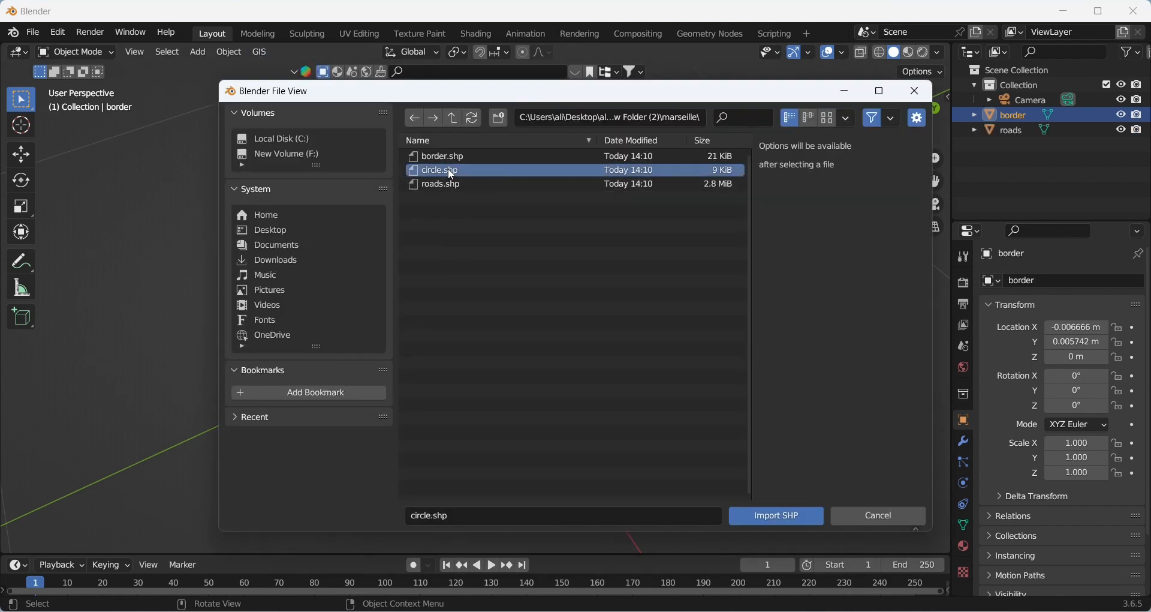
double_click(453, 172)
click(485, 324)
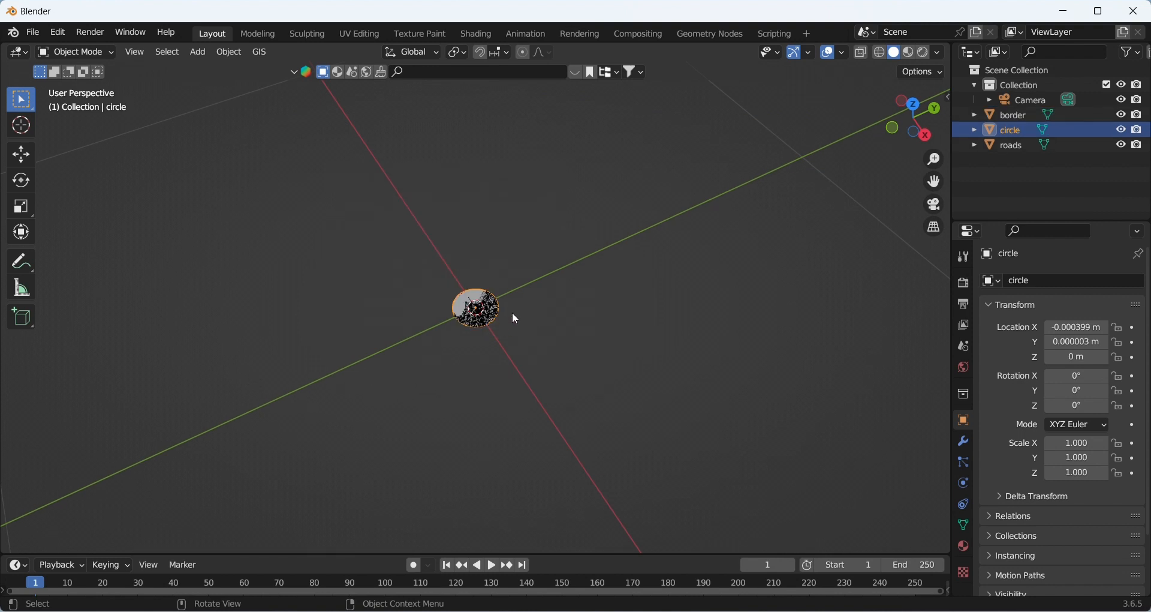
- Set the 3D viewport's Clip Start distance to 0.001 m so the tiny map can be viewed up close
middle_drag(496, 327, 509, 330)
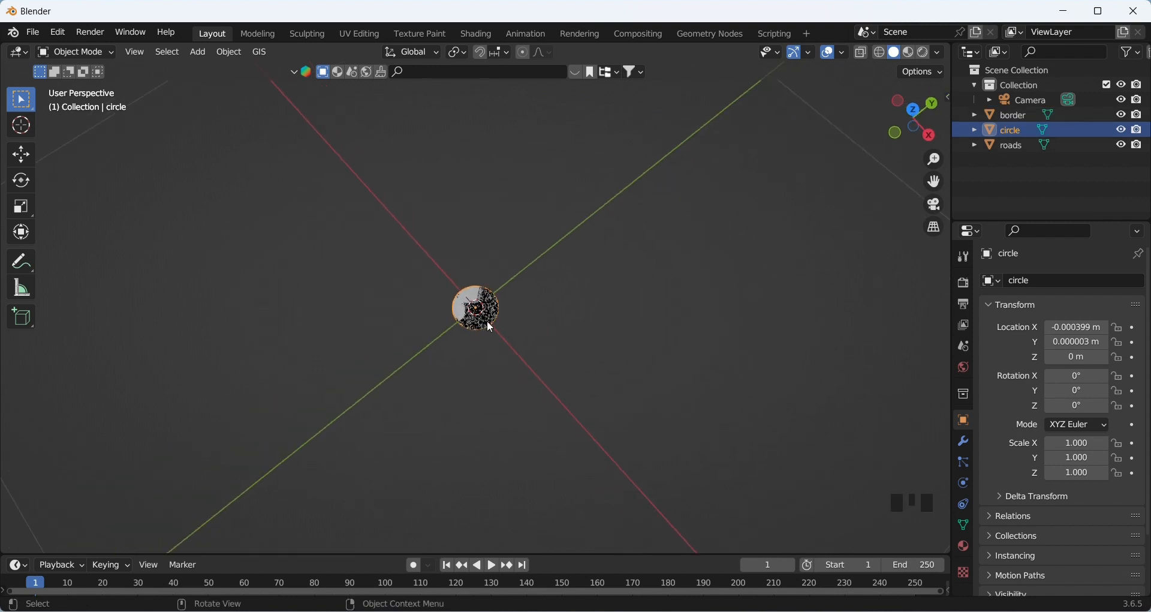
scroll(487, 322, up, 4)
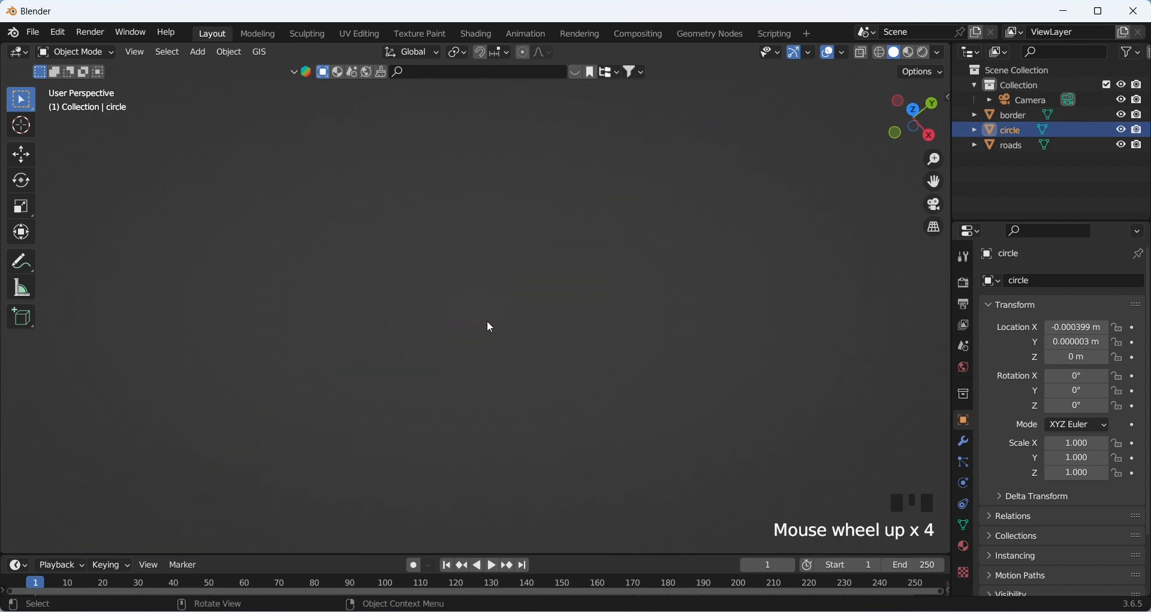
scroll(487, 320, down, 3)
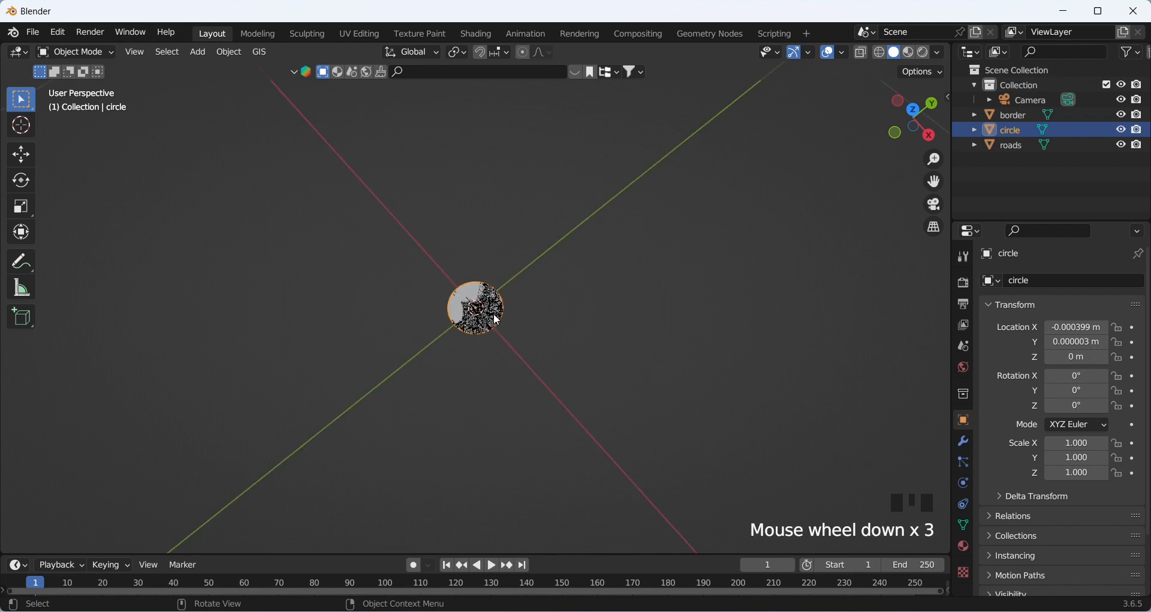
click(949, 94)
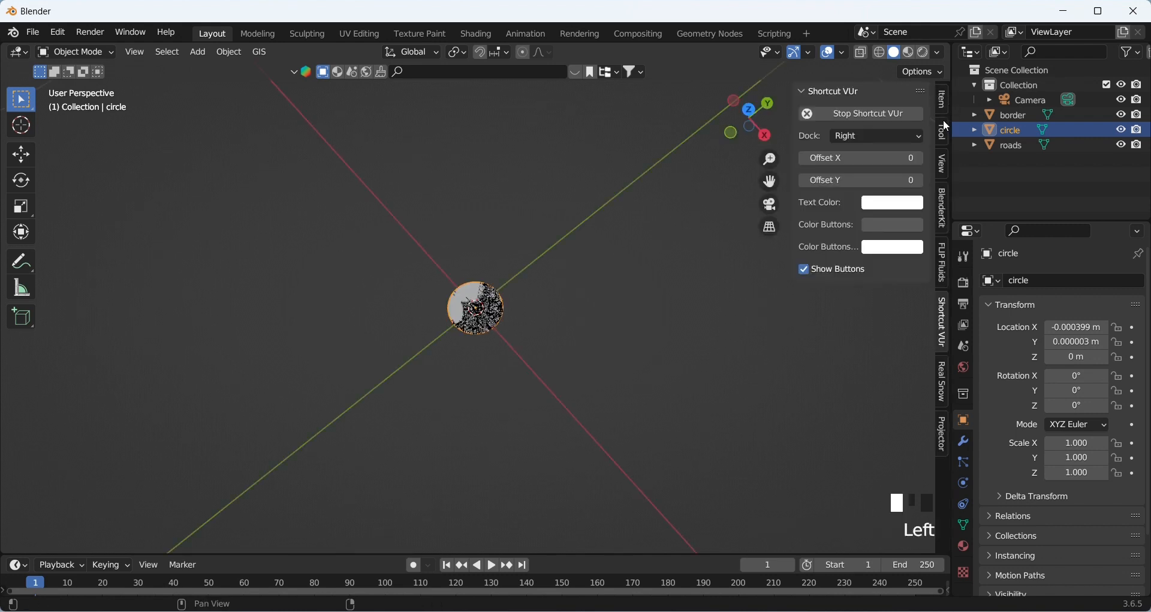
click(945, 163)
click(868, 130)
text(0.001)
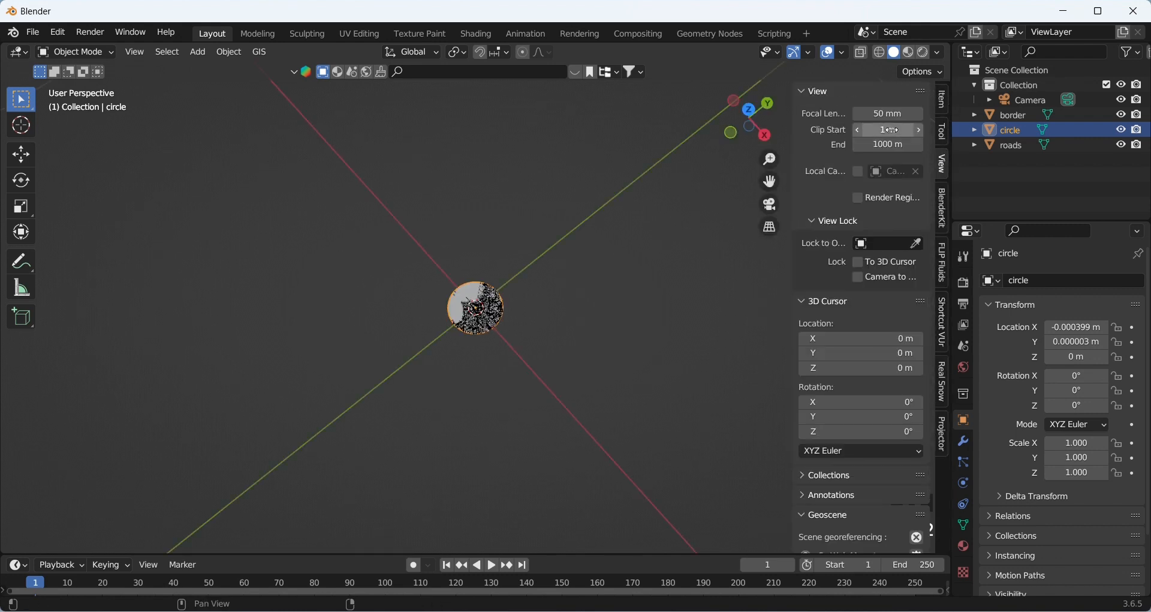
key(Return)
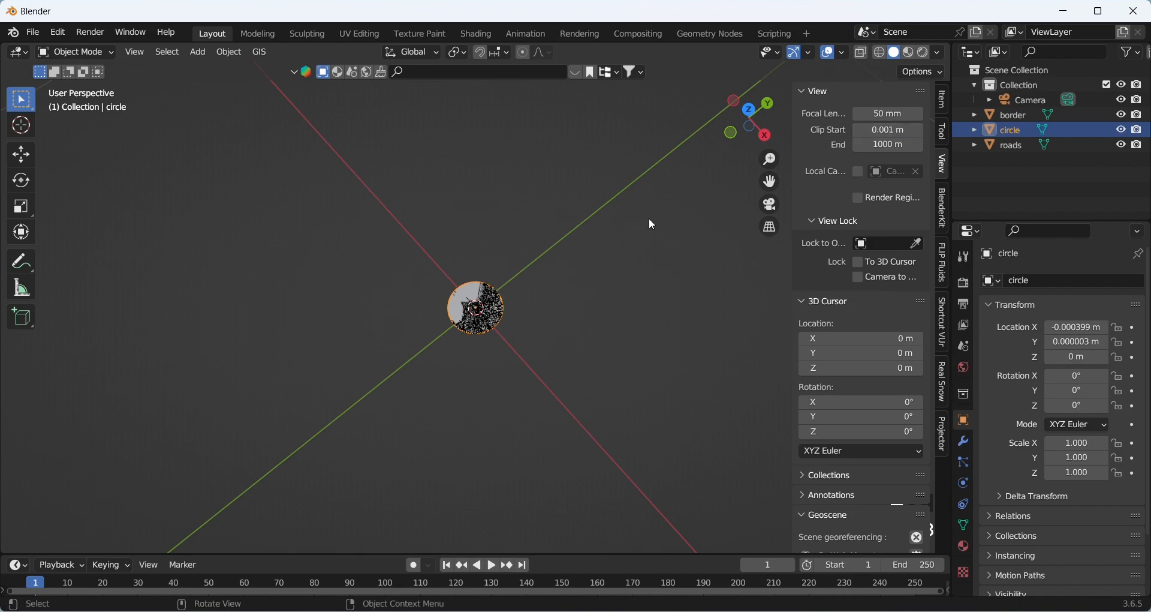
- Lower the border object slightly beneath the roads by setting its Z location to -0.00001 m
scroll(478, 340, up, 3)
scroll(476, 333, up, 5)
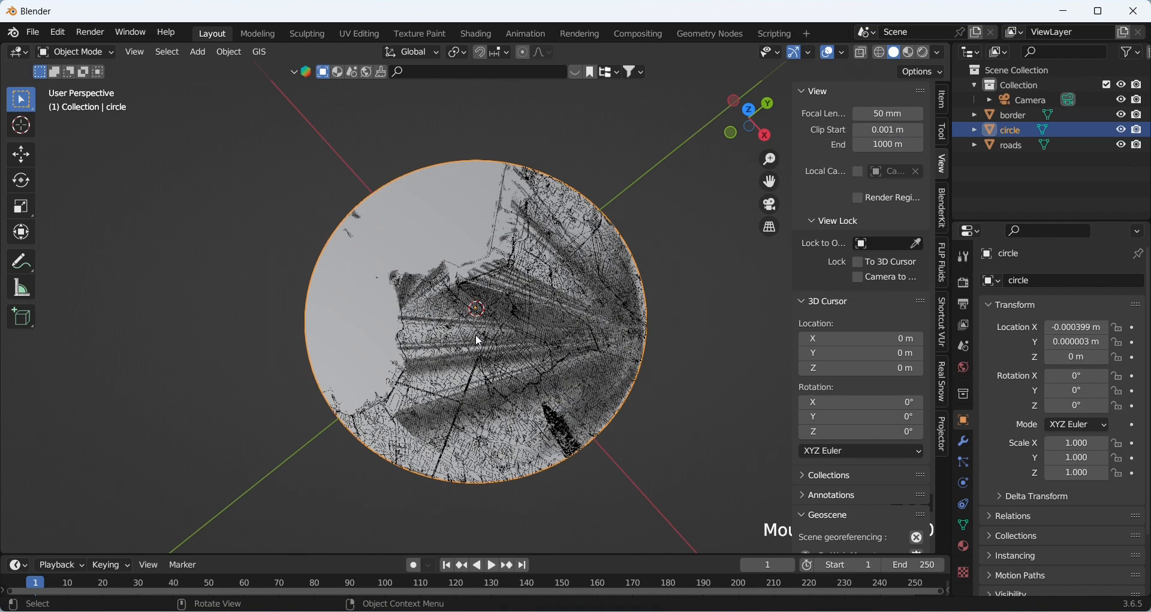
middle_drag(476, 334, 523, 352)
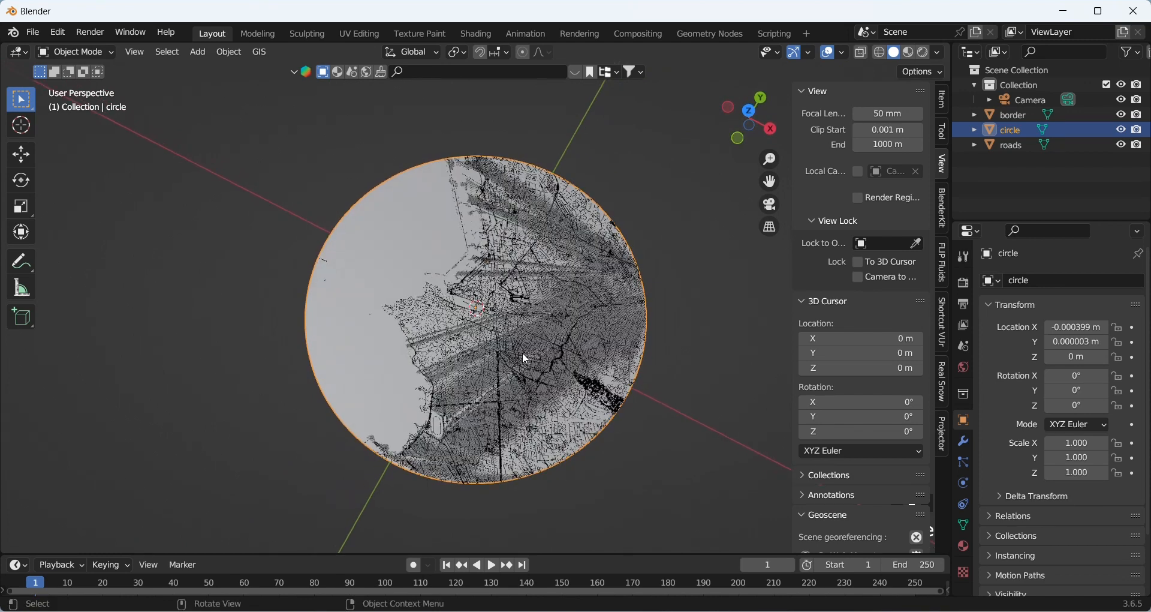
click(1009, 114)
double_click(945, 100)
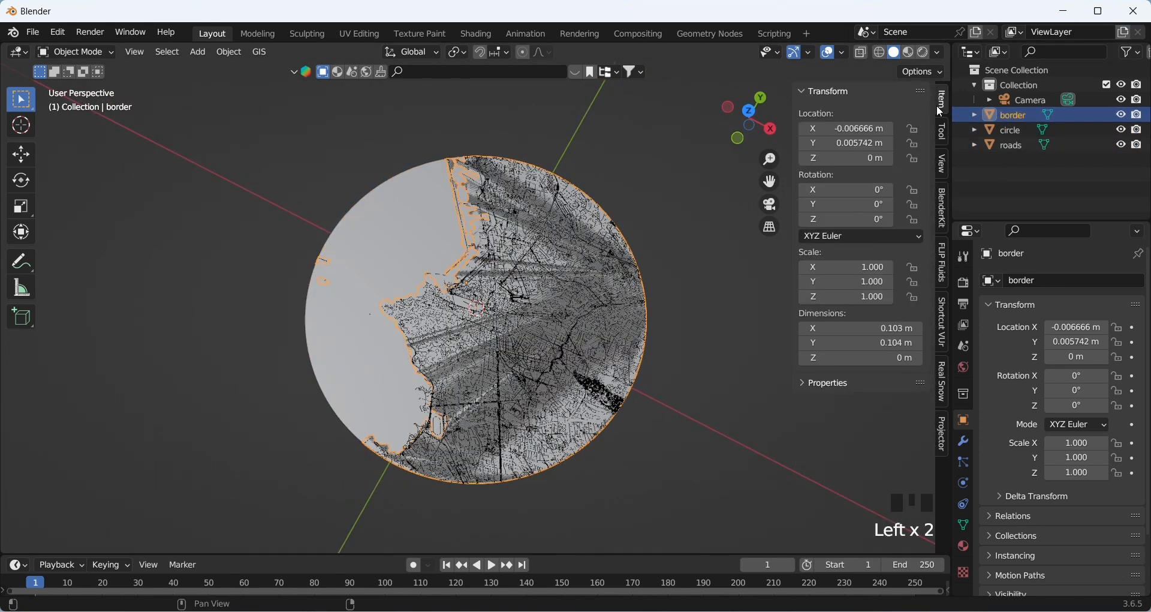
click(842, 161)
text(-0.)
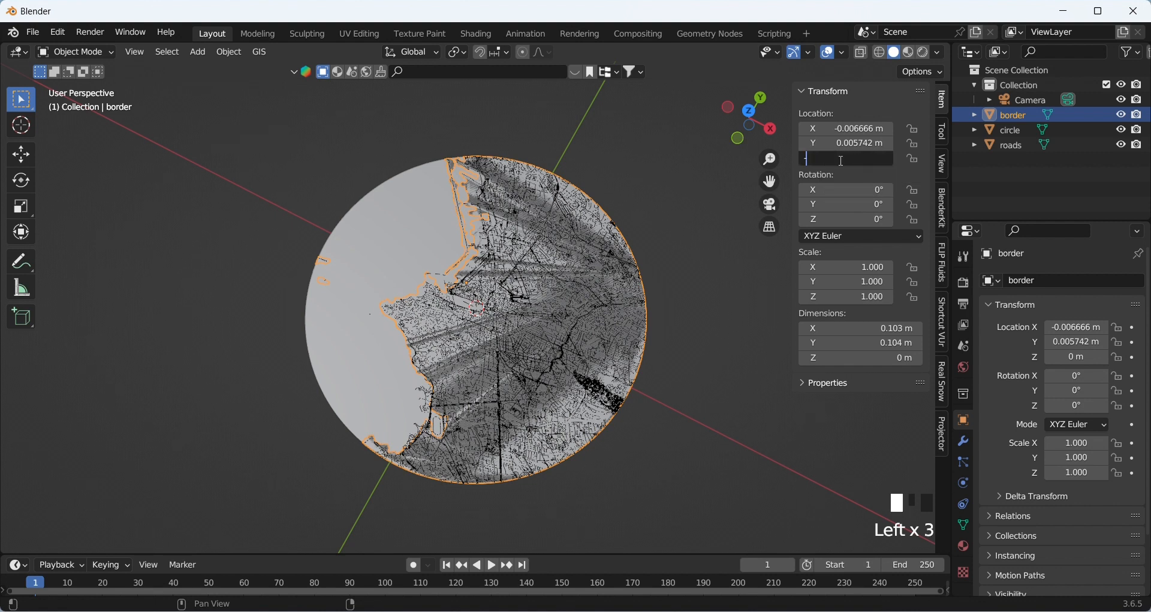
text(00001)
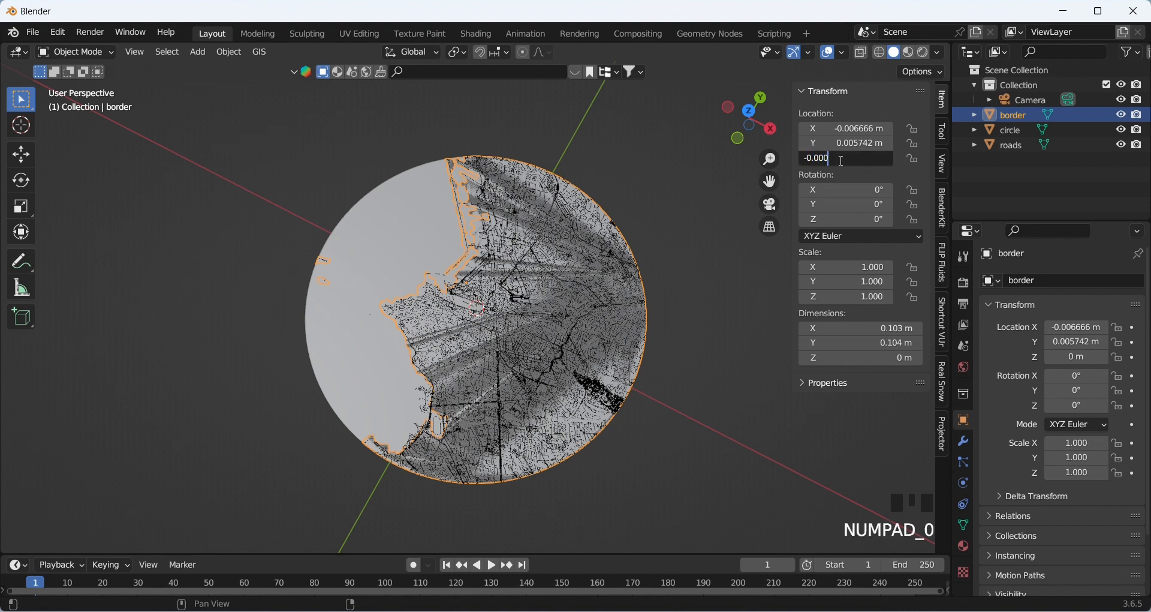
key(Return)
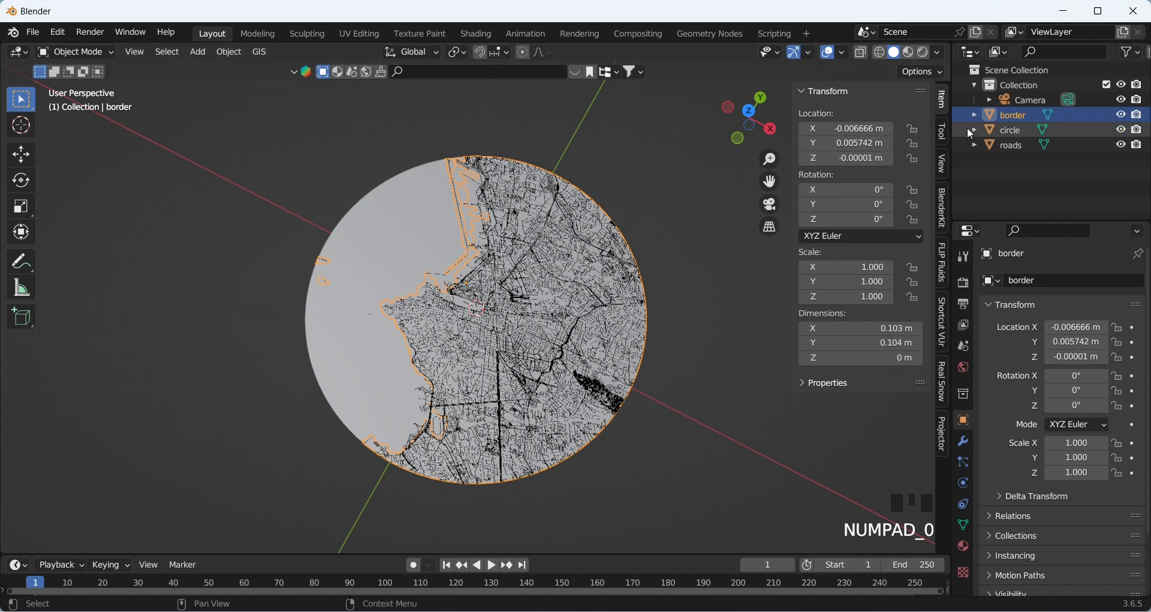
- Lower the circle object beneath the border by setting its Z location to -0.0001 m
click(1009, 131)
click(863, 160)
text(-)
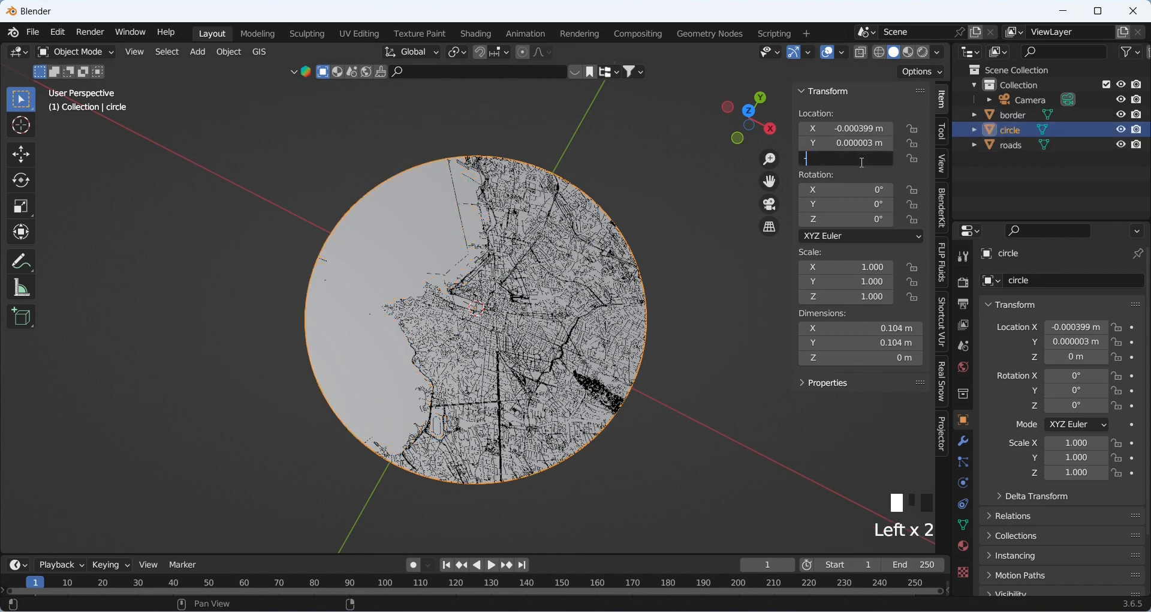
text(0.0001)
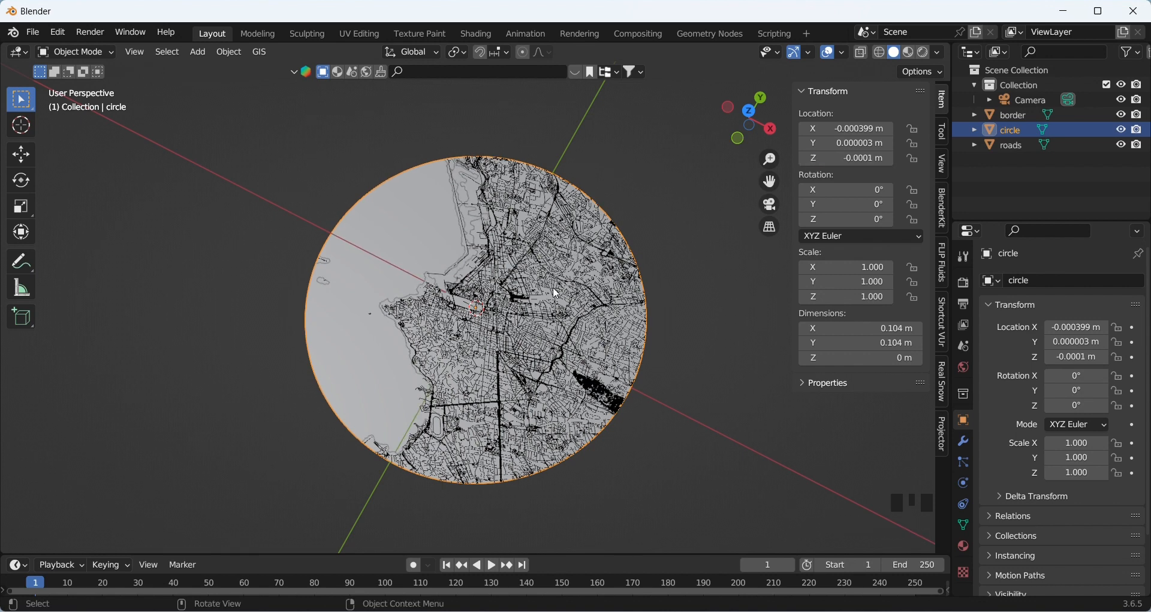
- Convert the roads object from a mesh to a curve
middle_drag(553, 289, 558, 291)
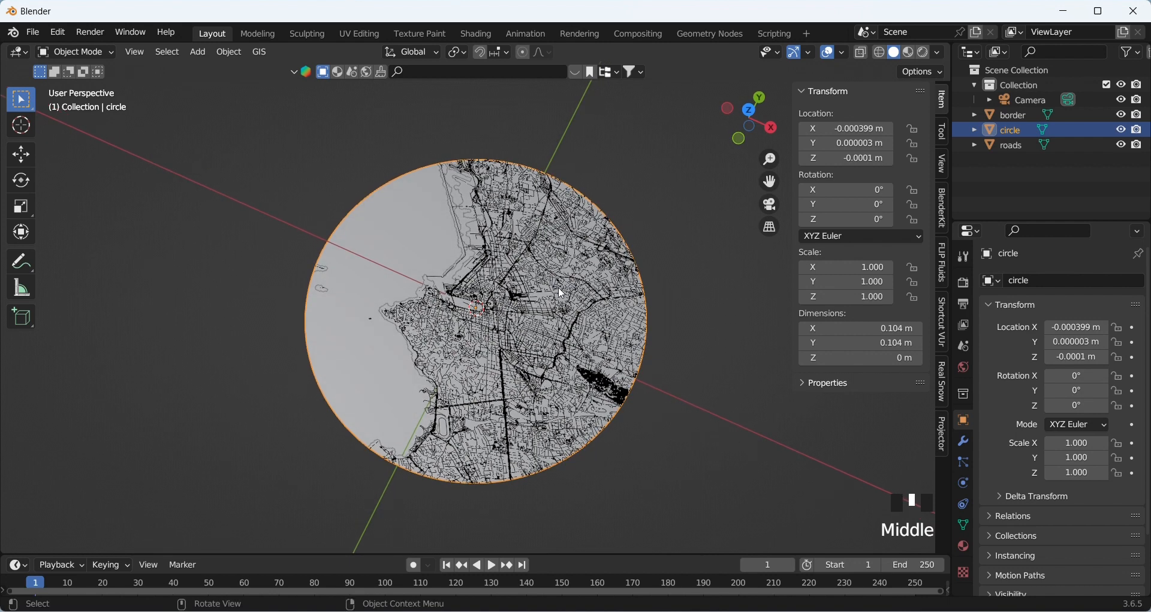
click(1015, 146)
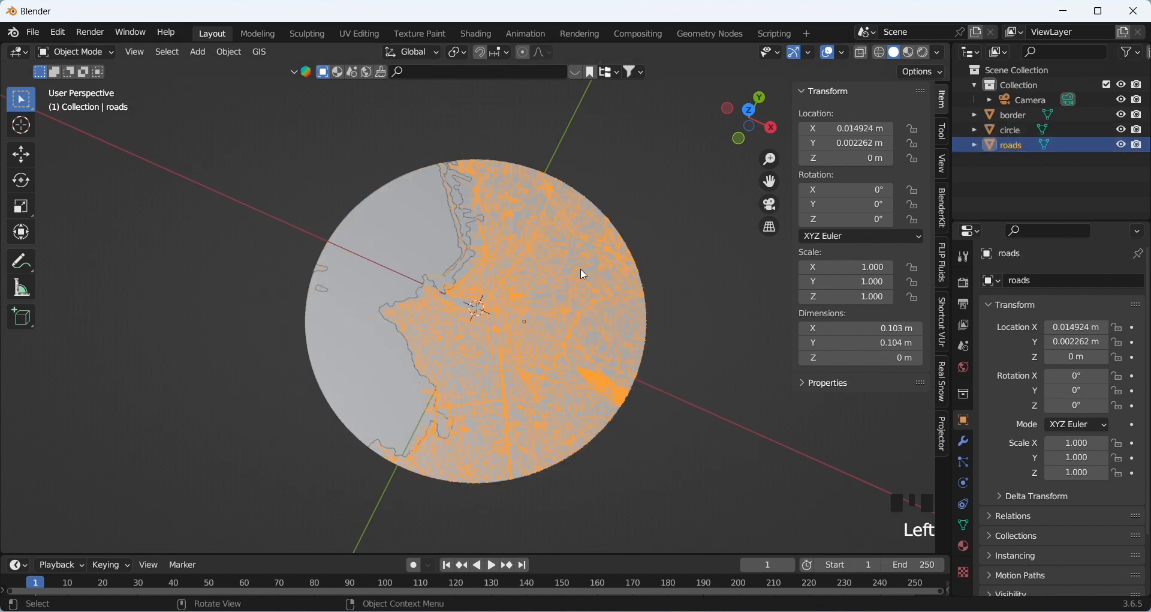
right_click(523, 260)
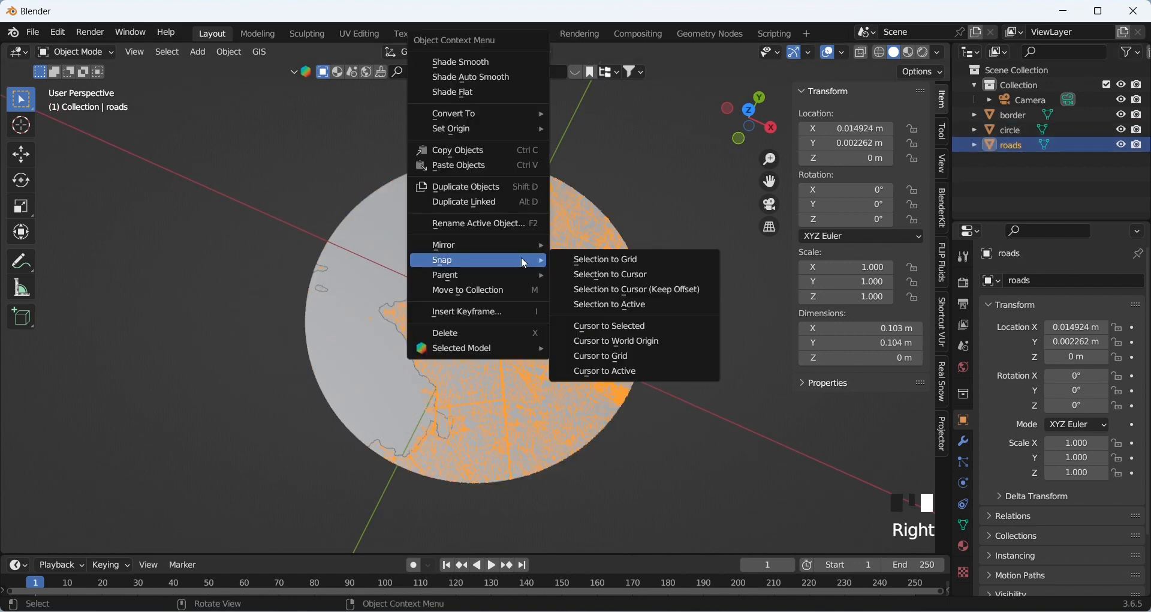
mouse_move(498, 114)
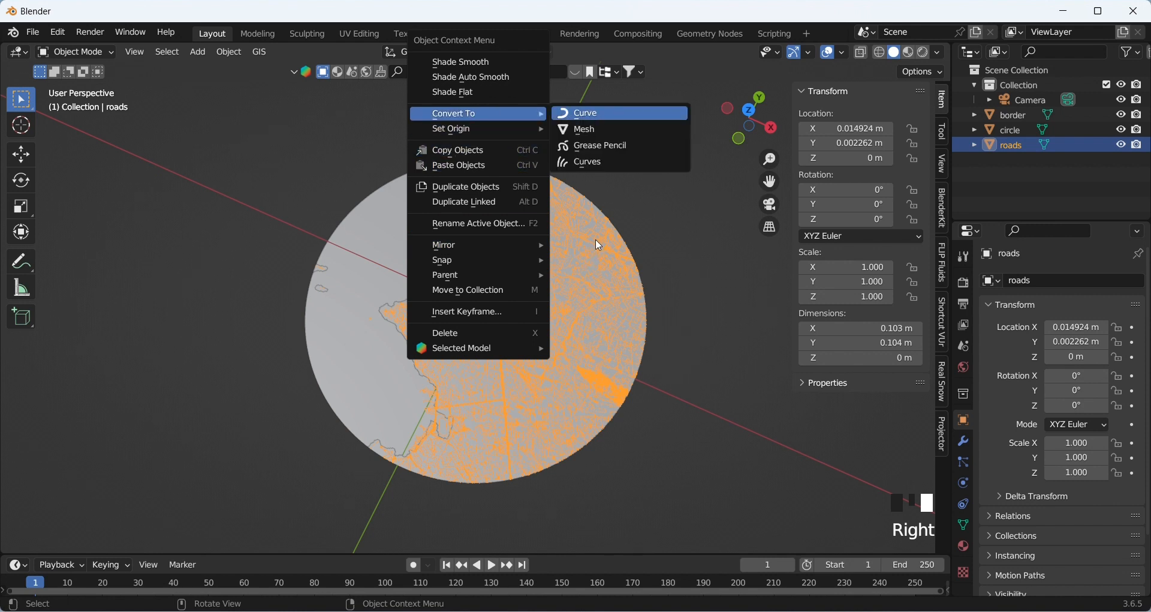
key(Return)
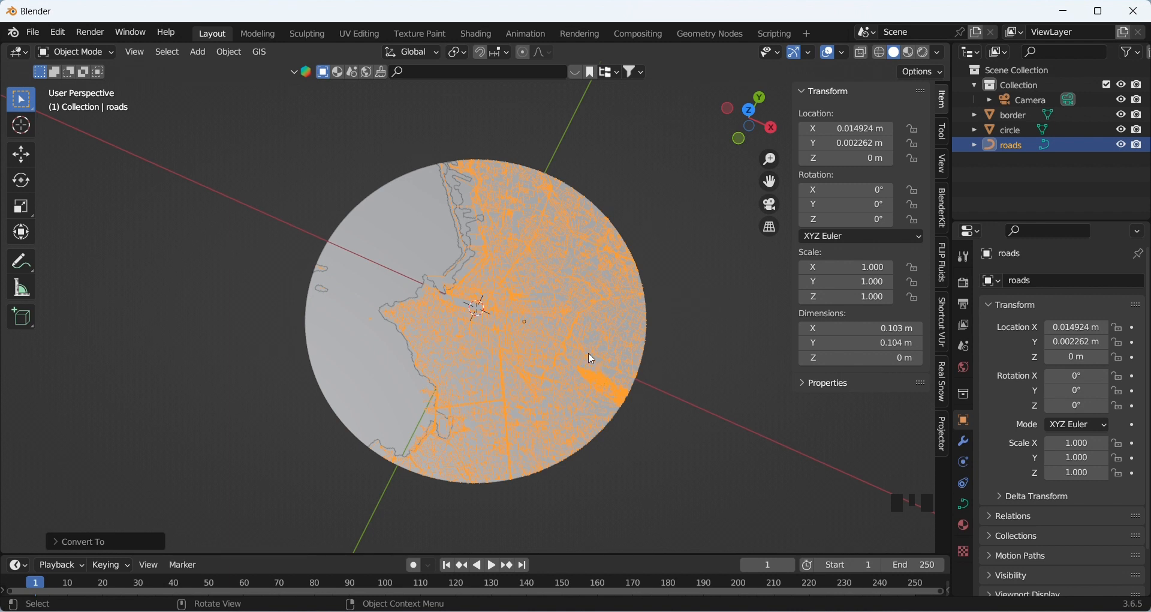
- Give the roads curve thickness with a round bevel depth of 0.00001 m, and deselect it
click(964, 505)
scroll(1014, 462, down, 6)
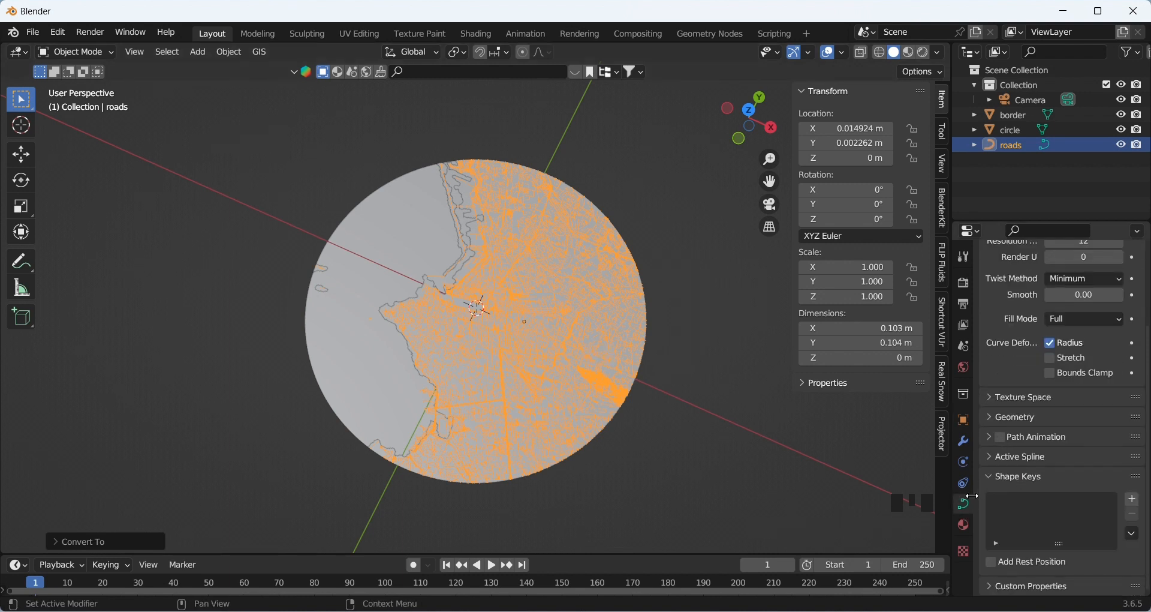
click(992, 418)
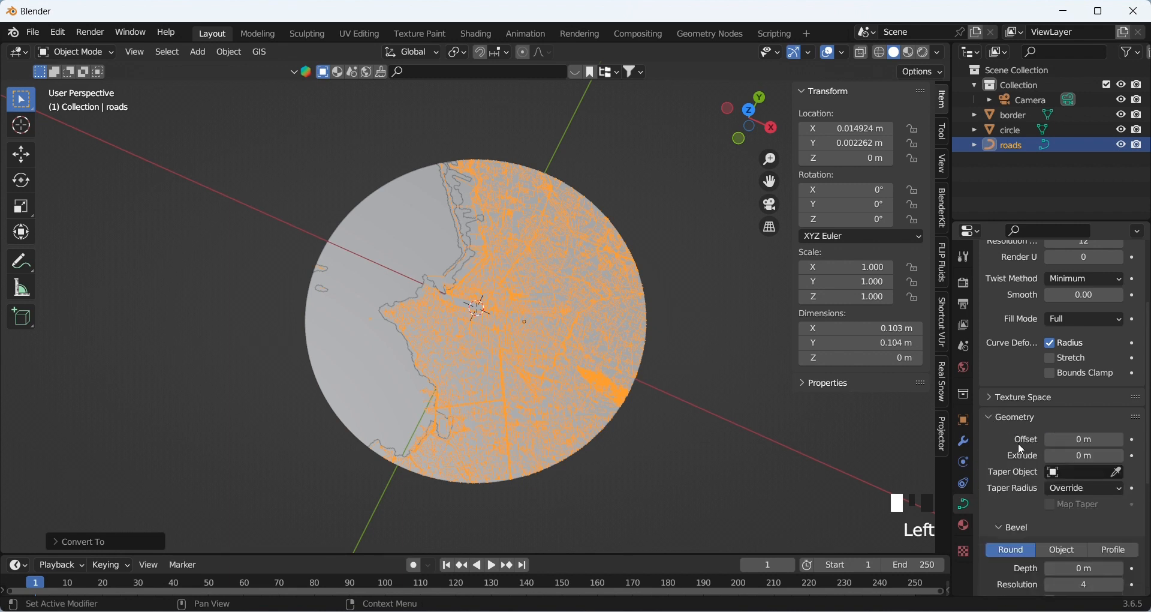
scroll(1085, 473, down, 4)
click(1085, 474)
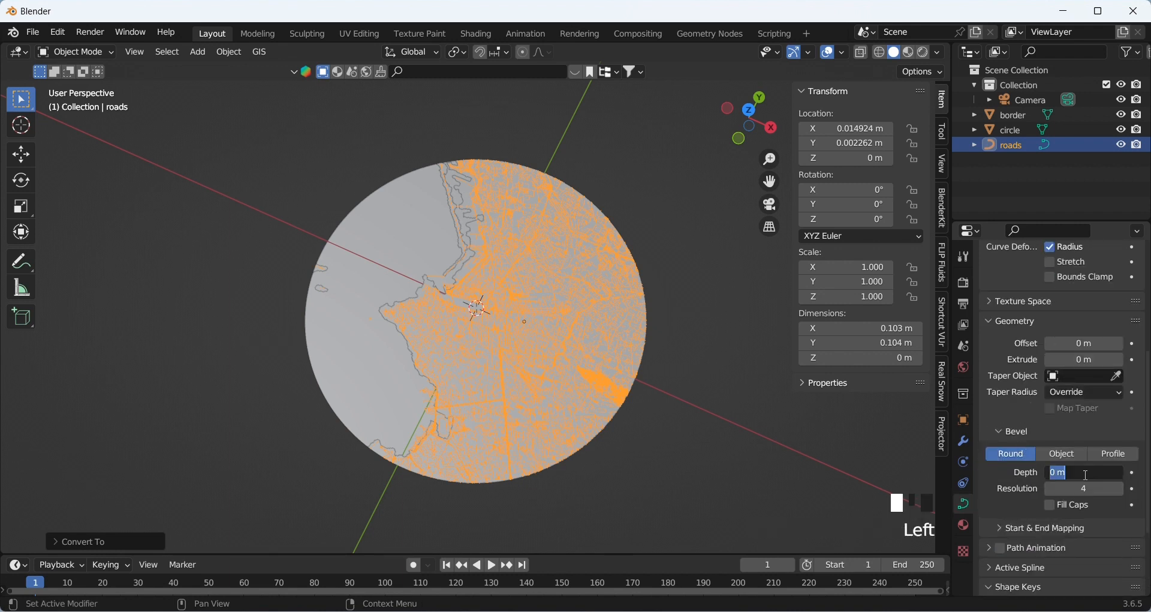
text(0.00)
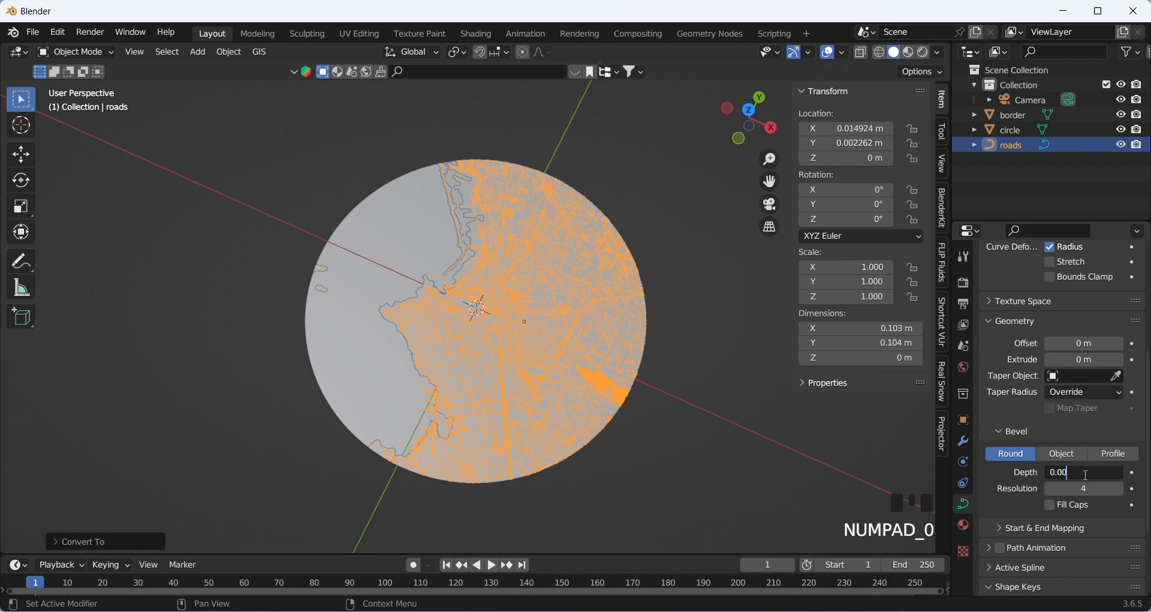
text(001)
key(Return)
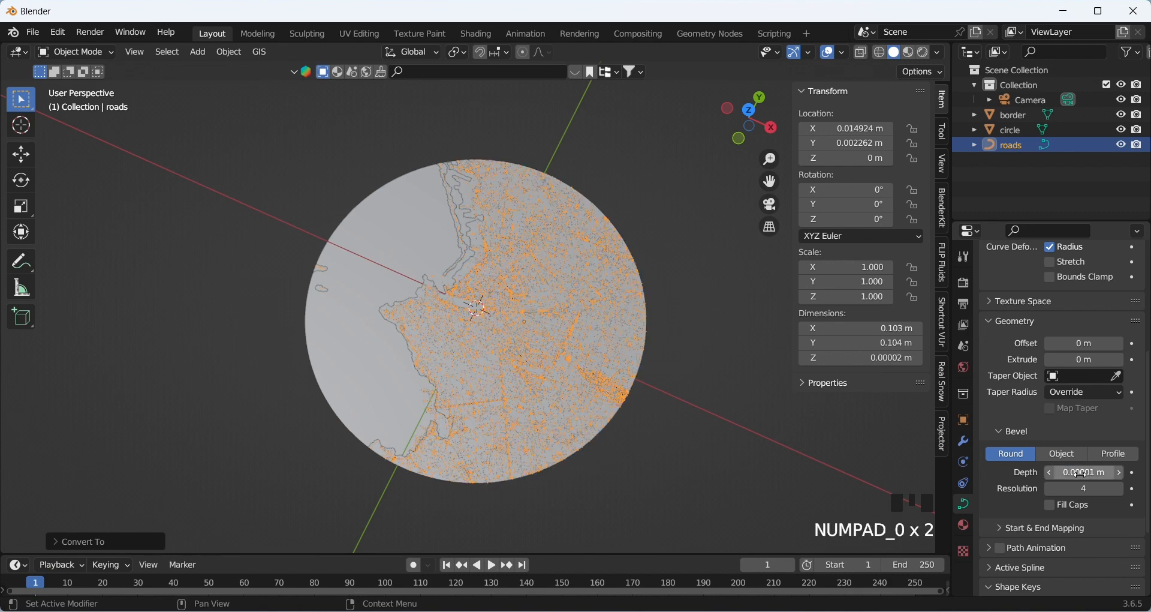
click(623, 167)
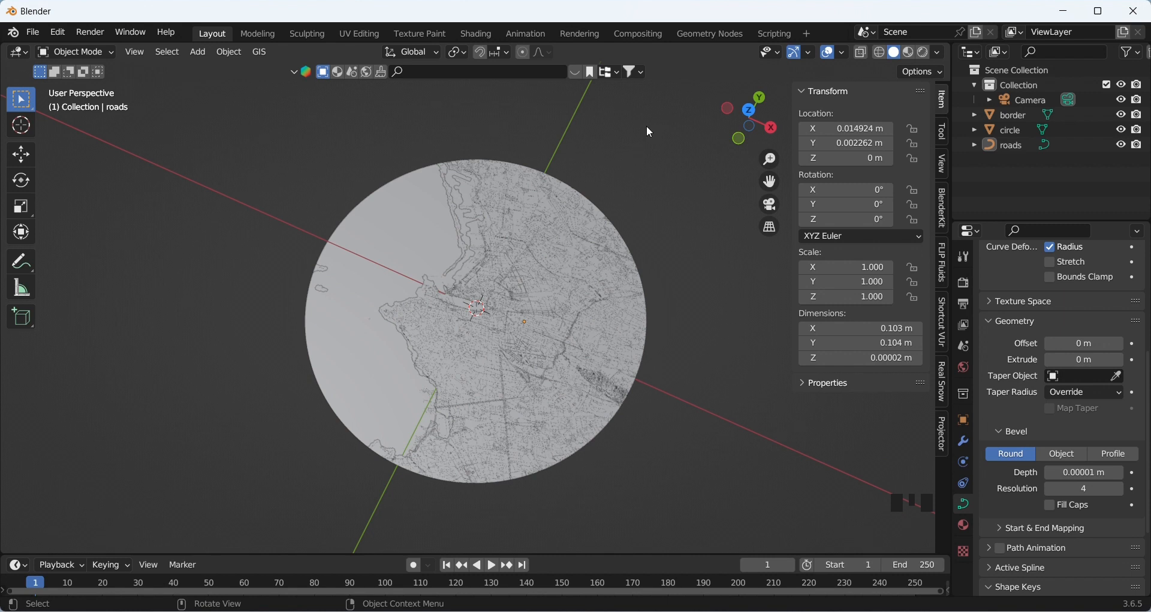
- Switch the viewport to rendered shading and set the world background color to black
click(926, 58)
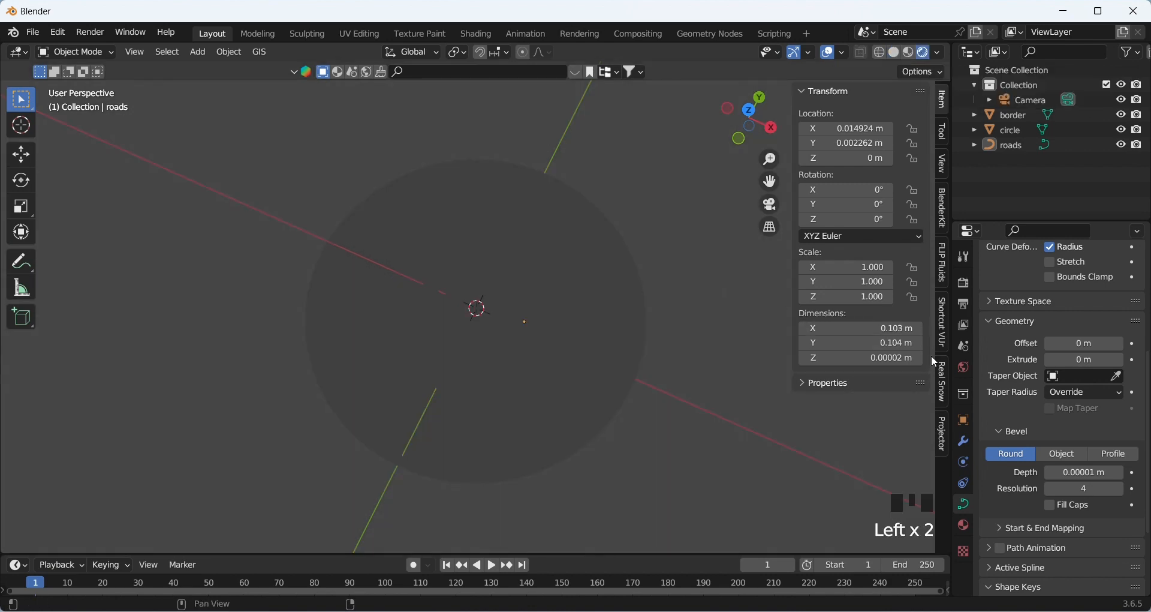
click(964, 367)
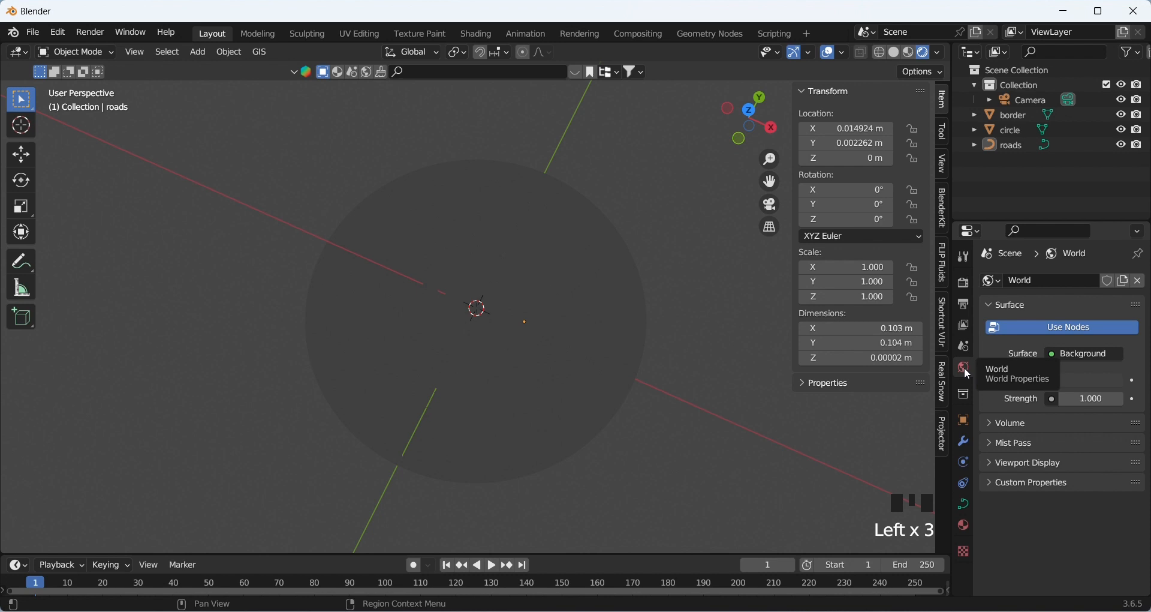
click(1103, 379)
drag(1110, 250, 1112, 275)
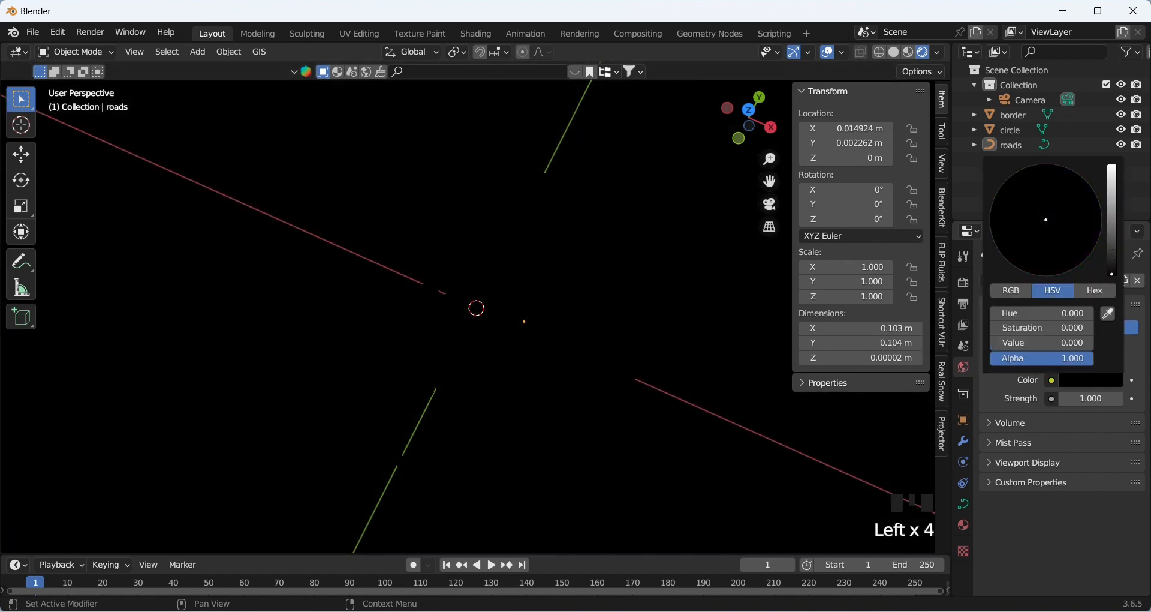
- Give the roads object a new material with an Emission surface in bright pink
click(1011, 147)
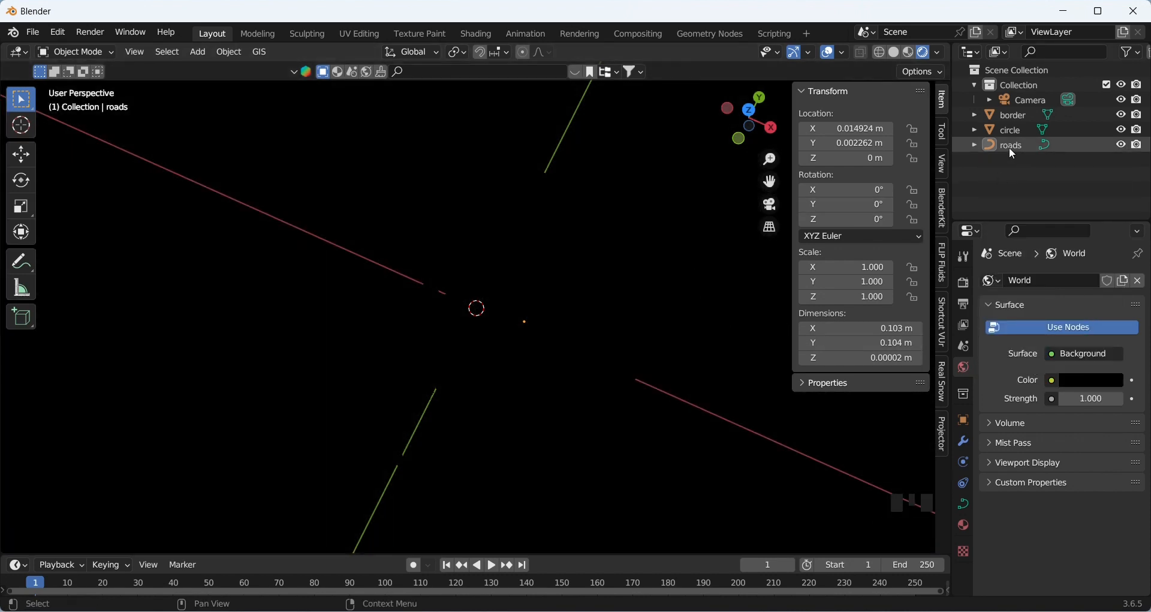
click(964, 525)
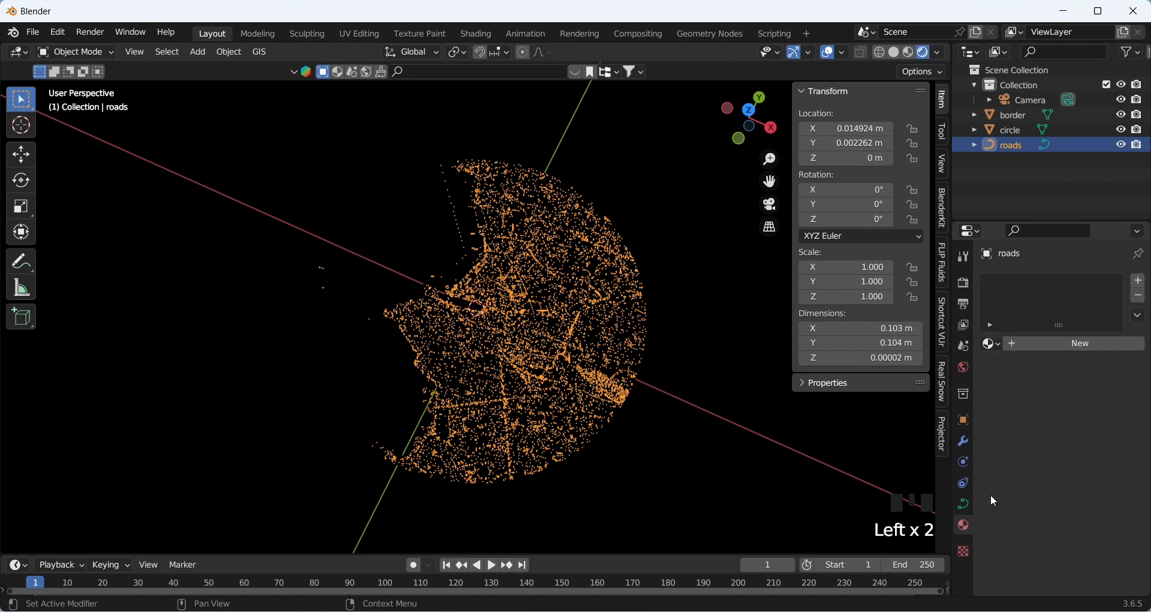
click(1061, 343)
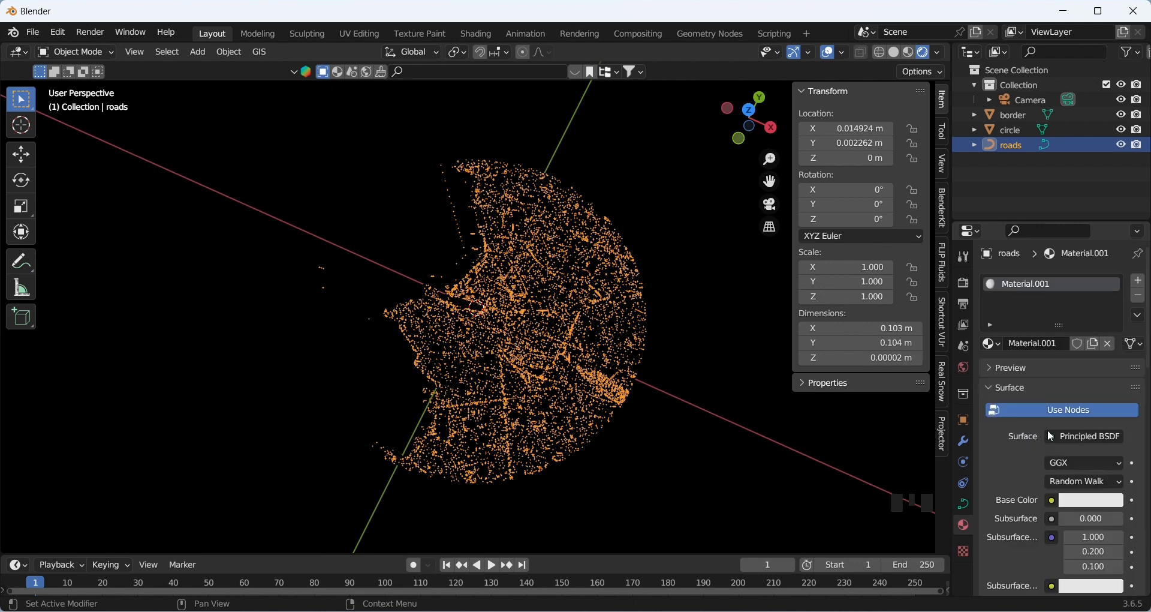
click(1073, 435)
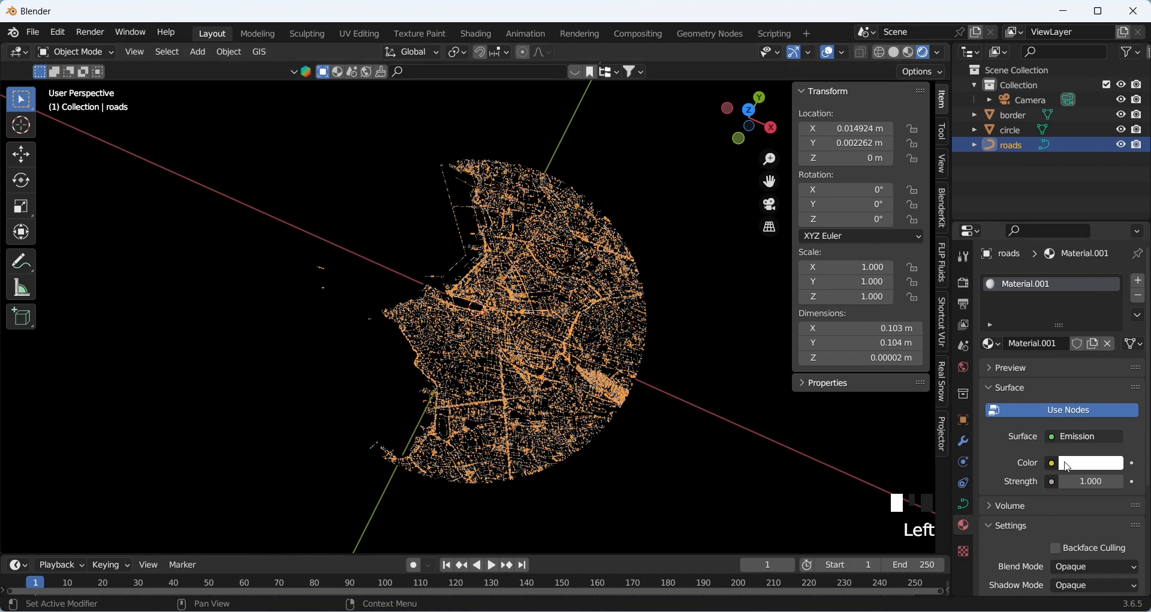
click(1090, 465)
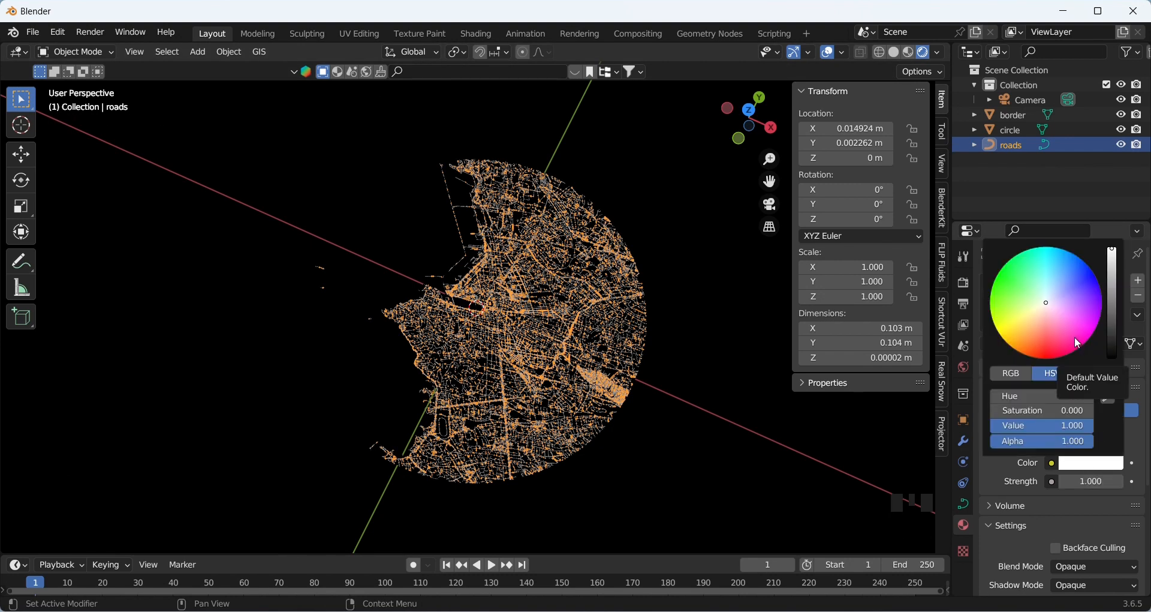
click(1077, 342)
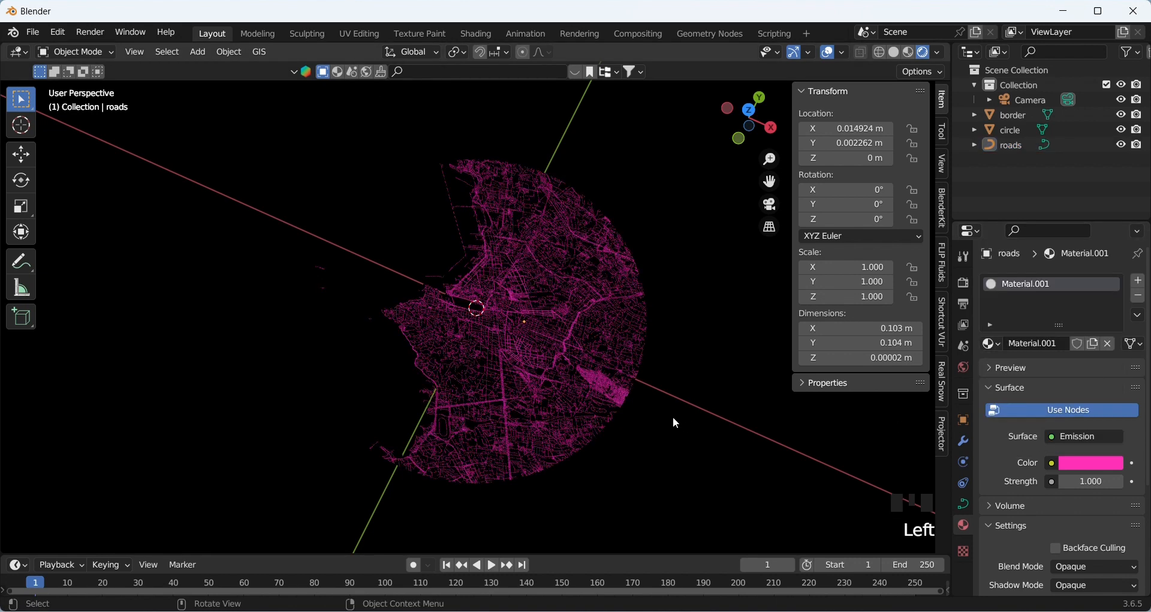
scroll(501, 324, up, 2)
scroll(501, 323, down, 2)
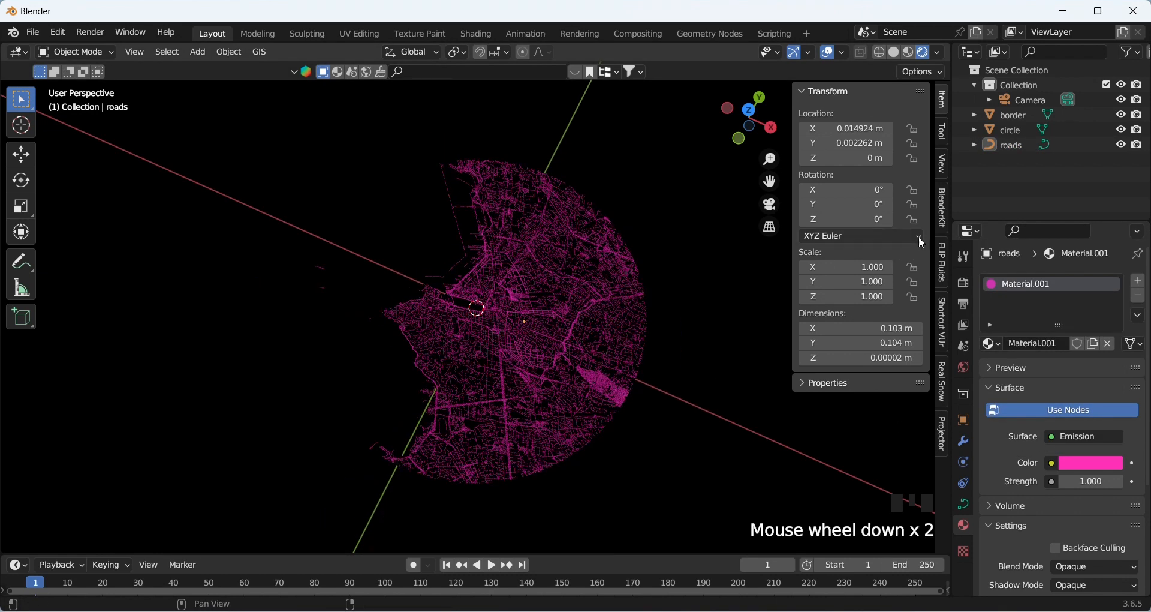
- Give the border object a new material with a black Emission surface, and deselect it
click(1009, 116)
click(1068, 342)
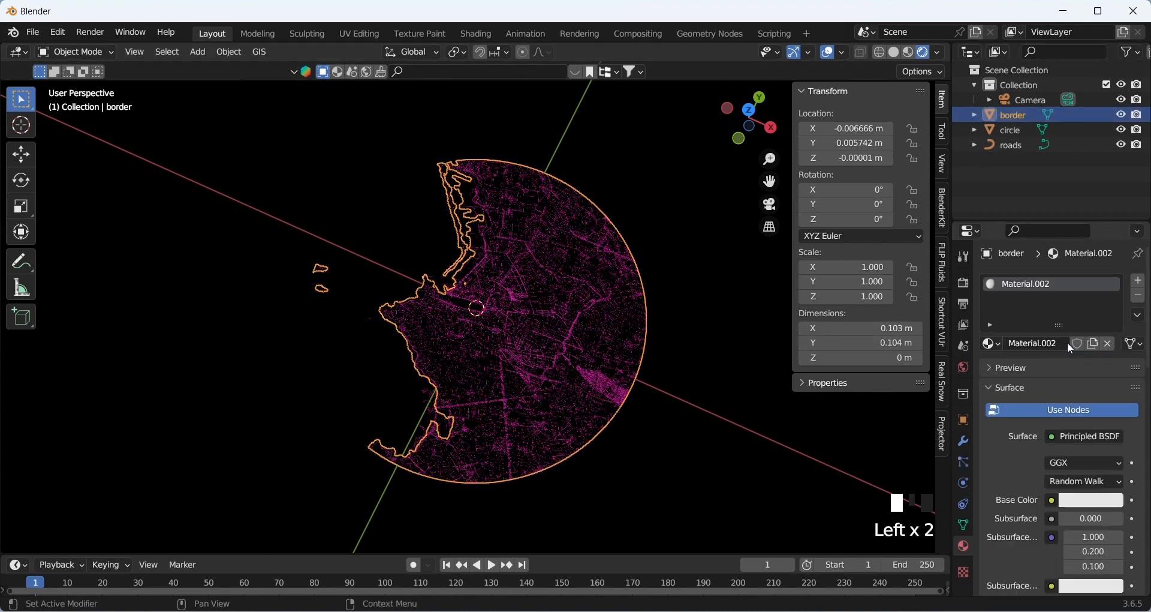
click(1086, 437)
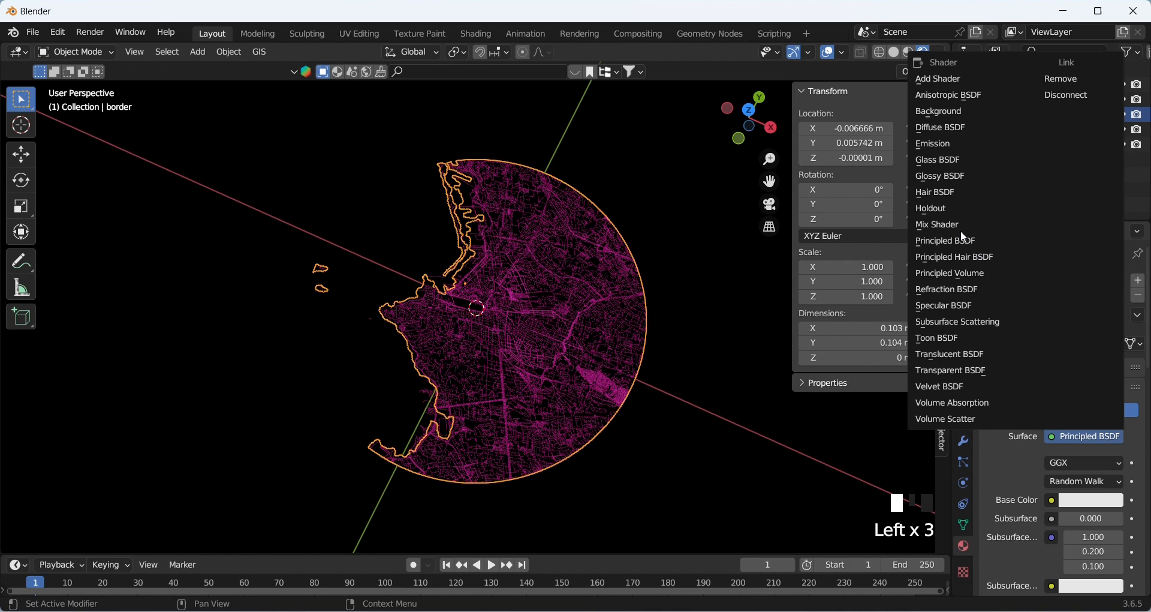
click(931, 144)
click(1091, 465)
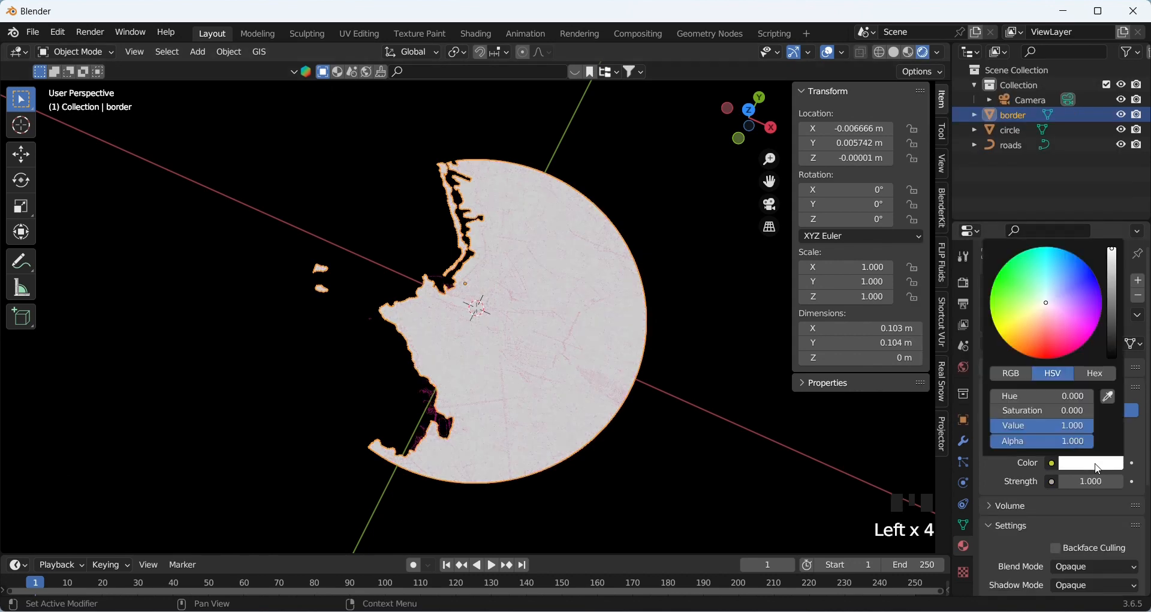
drag(1114, 252, 1109, 371)
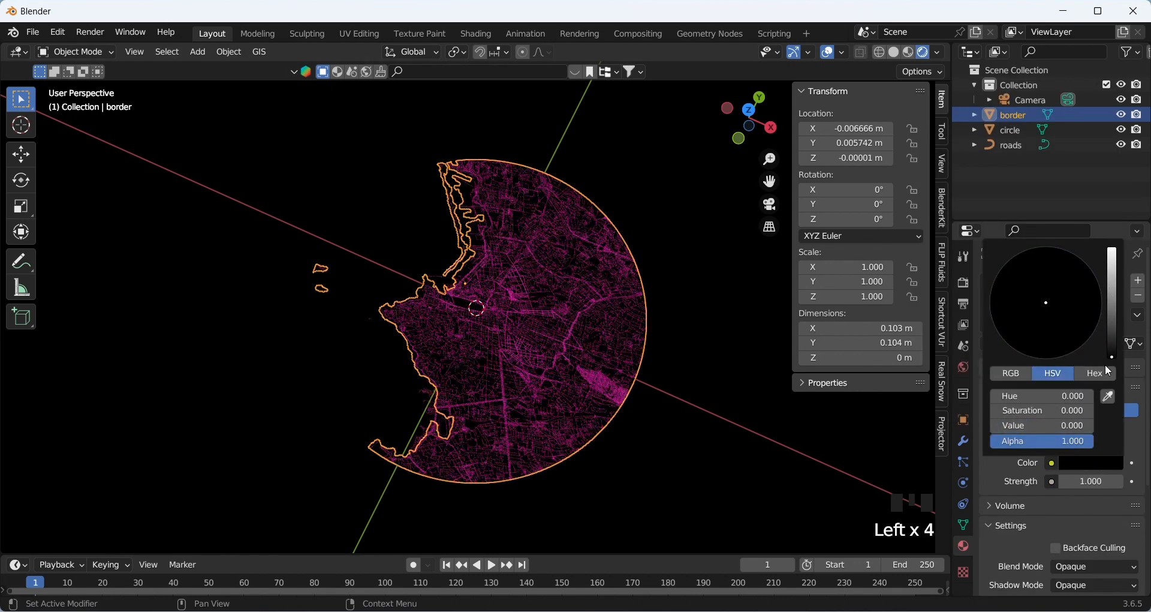
click(740, 316)
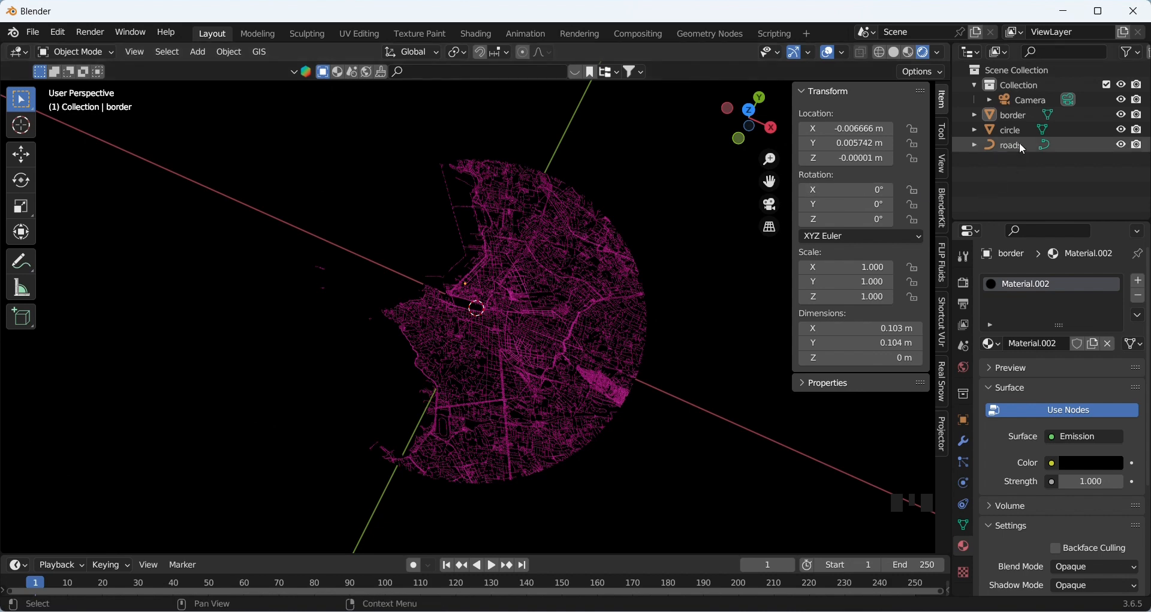
- Give the circle object a new material with a dark blue Emission surface, and deselect it
click(1008, 131)
click(1050, 345)
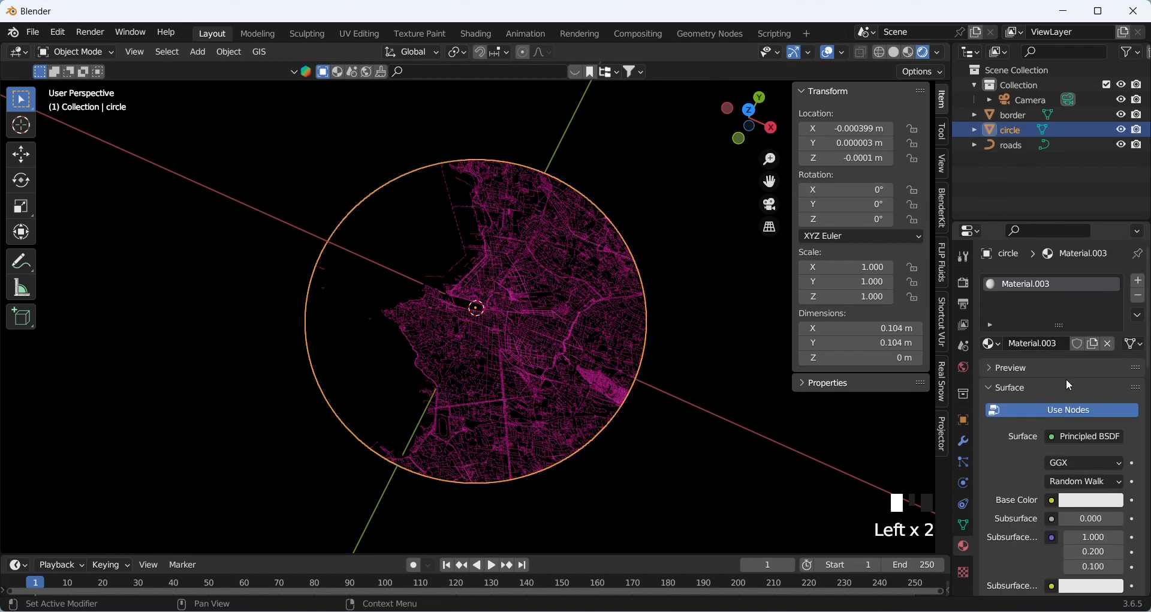
click(1090, 441)
click(959, 144)
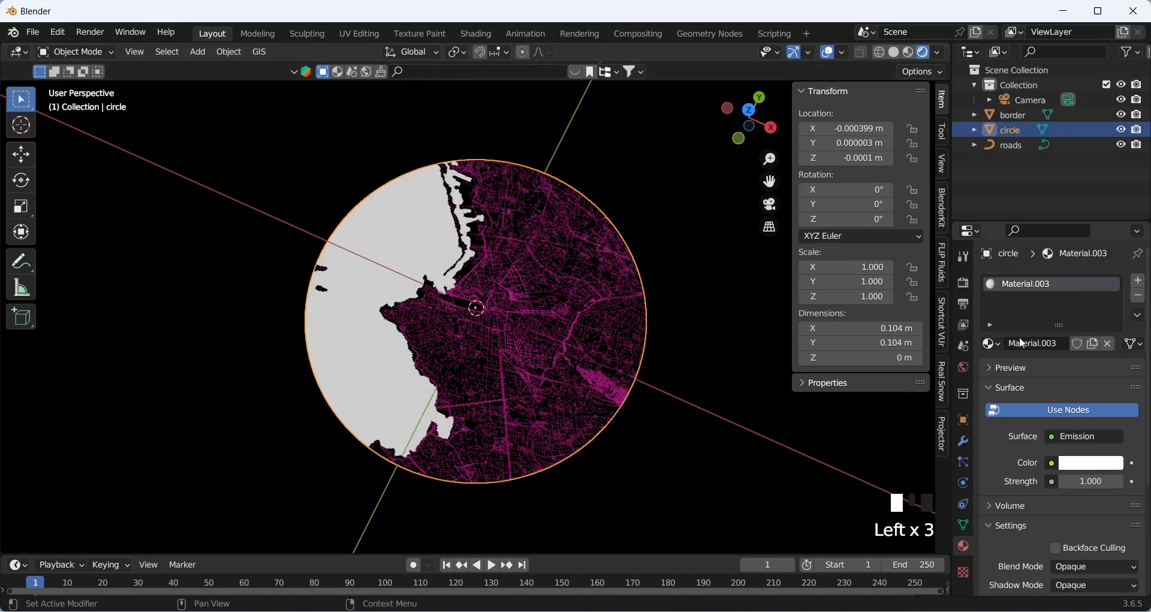
click(1097, 470)
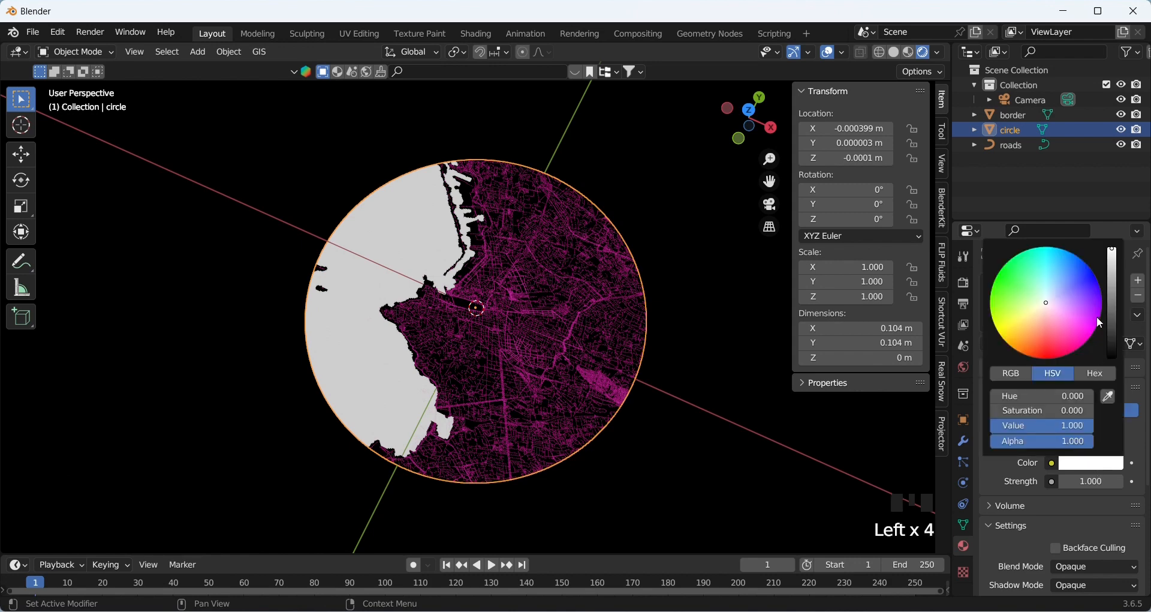
click(1089, 282)
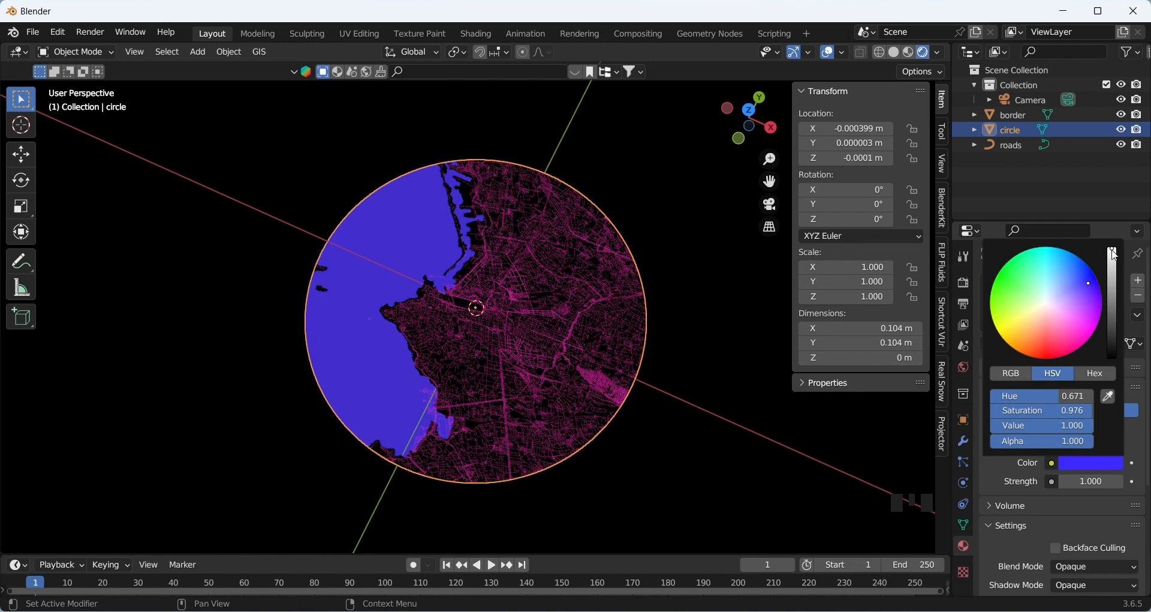
drag(1117, 259, 1092, 330)
click(690, 267)
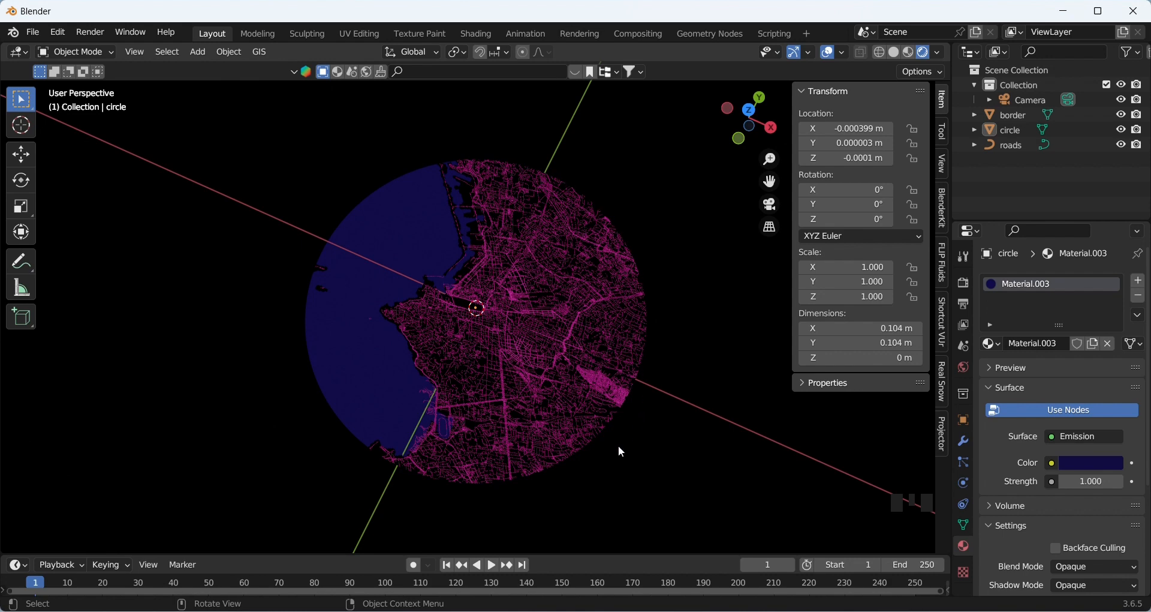
- Copy the circle object and paste a duplicate of it in place
click(406, 241)
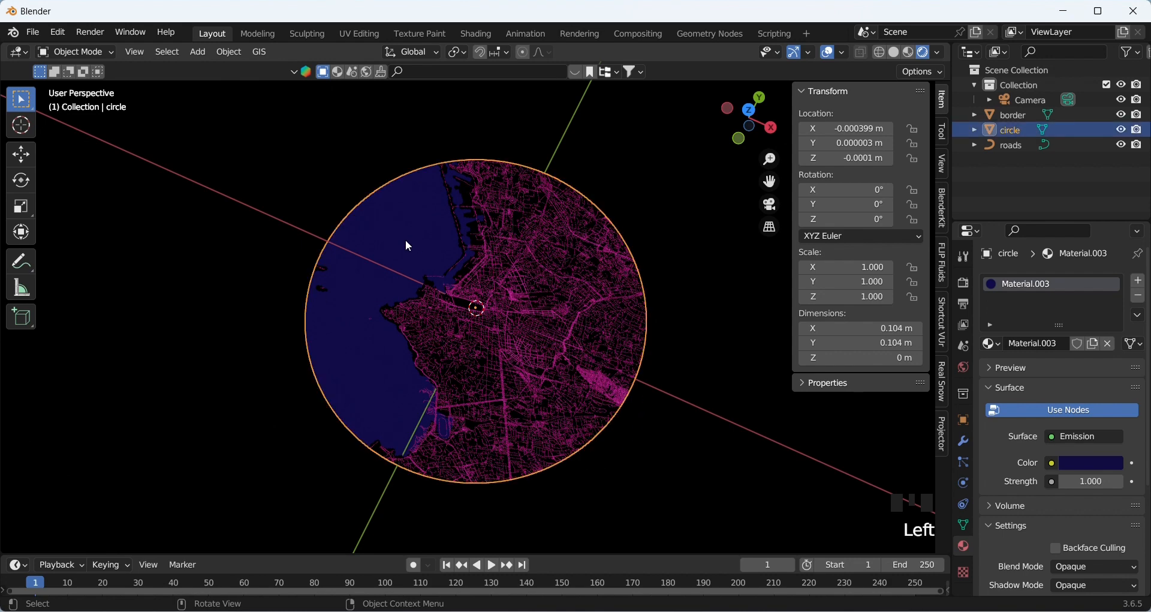
right_click(407, 244)
click(353, 278)
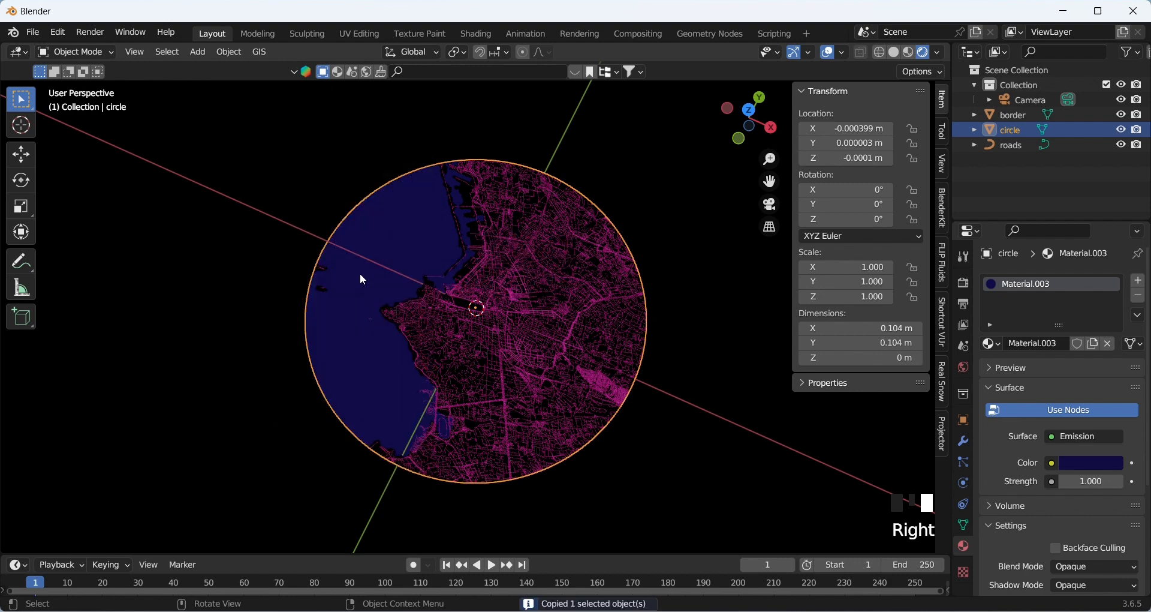
right_click(360, 280)
click(353, 284)
click(707, 172)
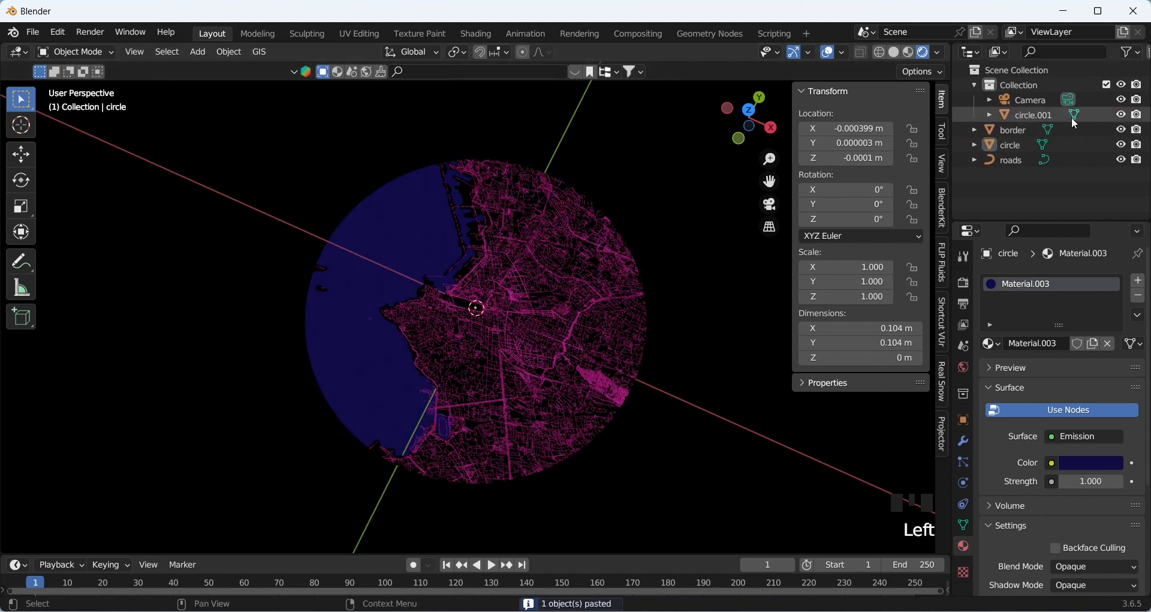
- Convert the duplicated circle from a mesh to a curve
double_click(581, 207)
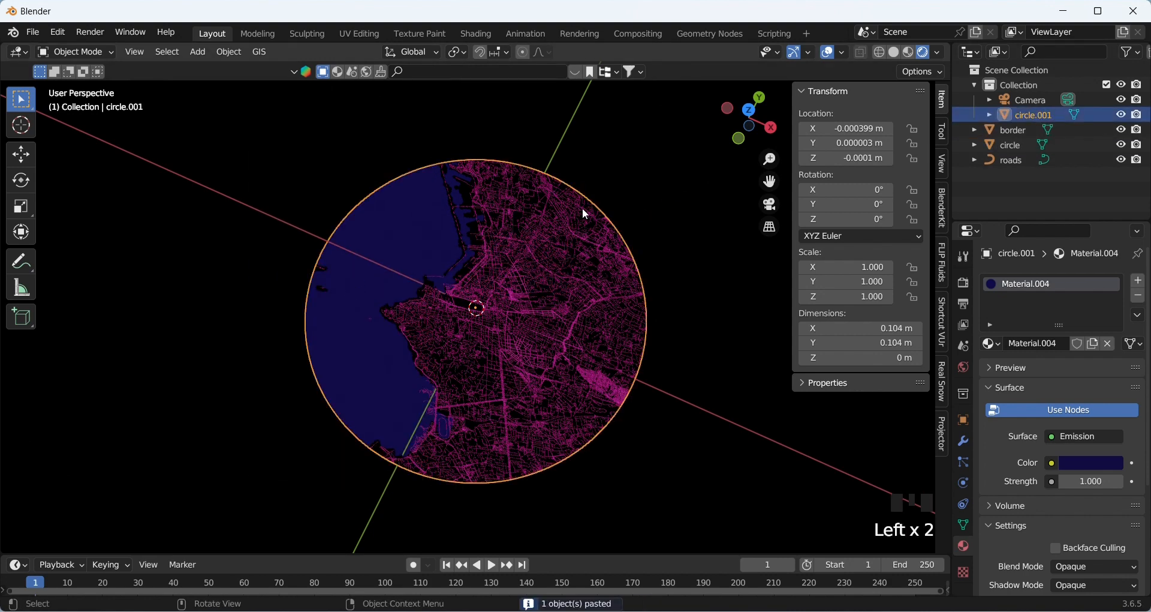
right_click(369, 237)
mouse_move(362, 185)
click(431, 186)
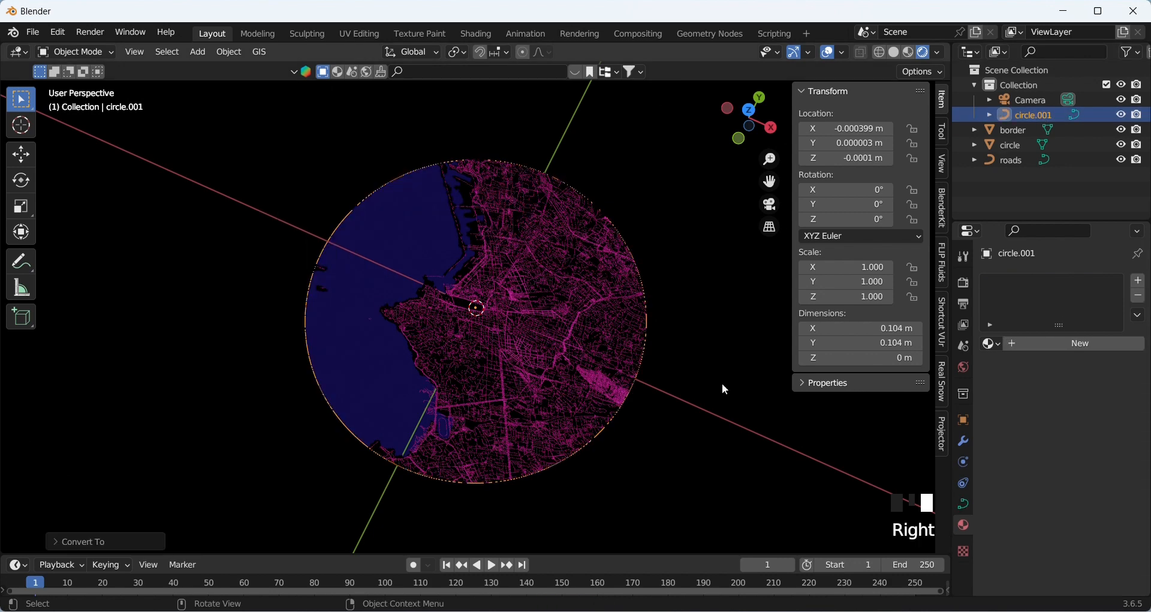
- Thicken the duplicated circle's outline with a round bevel depth of 0.0001 m
click(963, 503)
scroll(1083, 470, down, 5)
click(1101, 552)
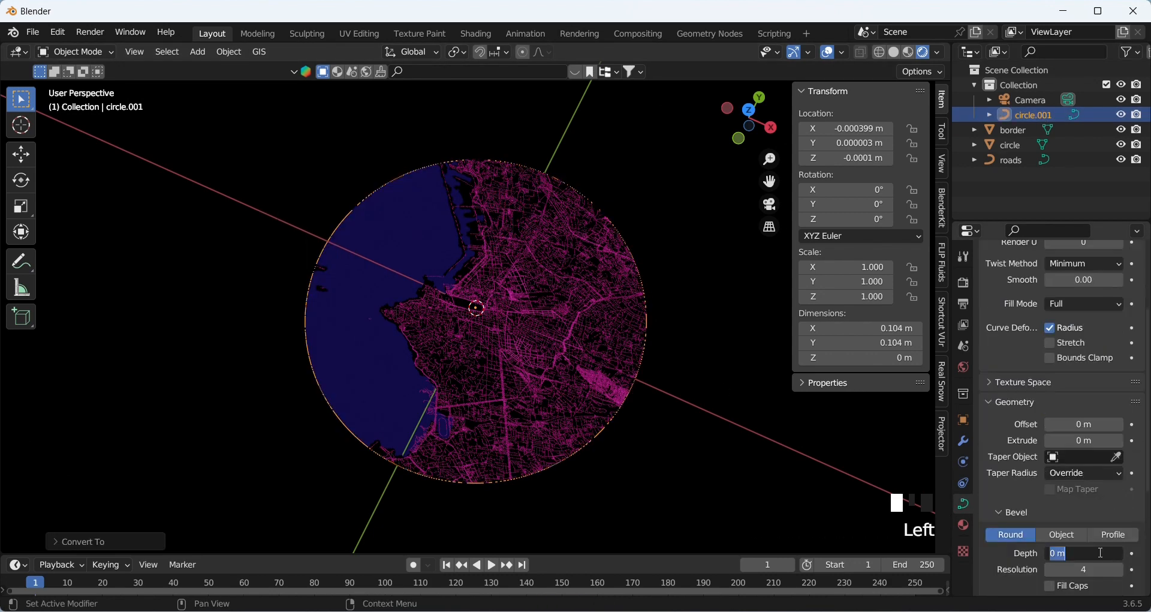
text(0.0001)
key(Return)
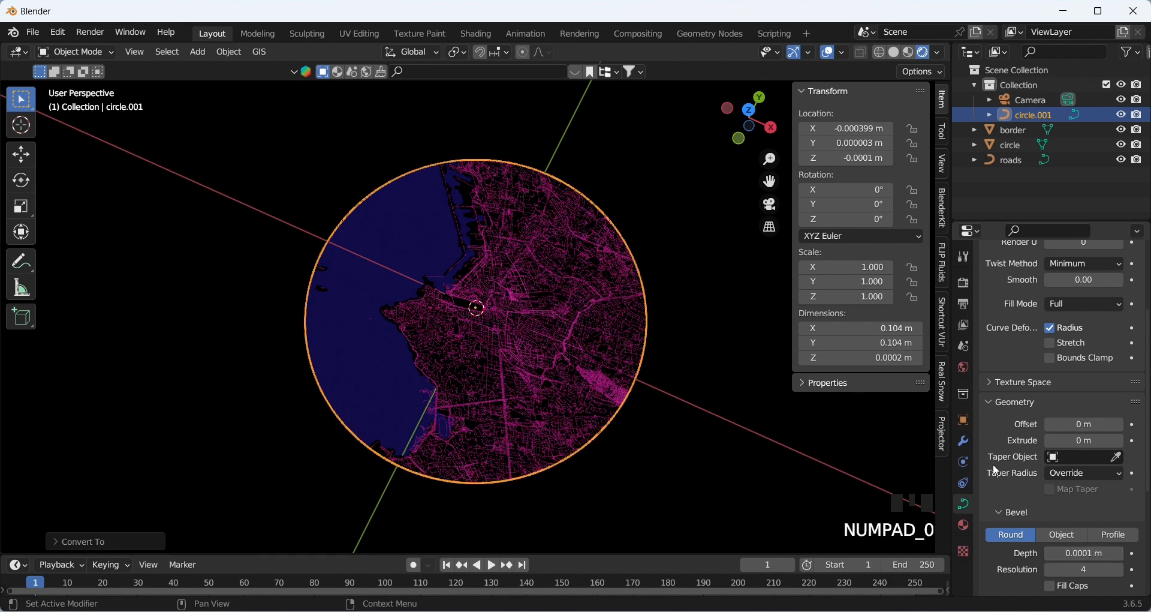
- Give the circle outline curve a new material with a bright pink Emission surface, and deselect it
click(962, 525)
click(1048, 345)
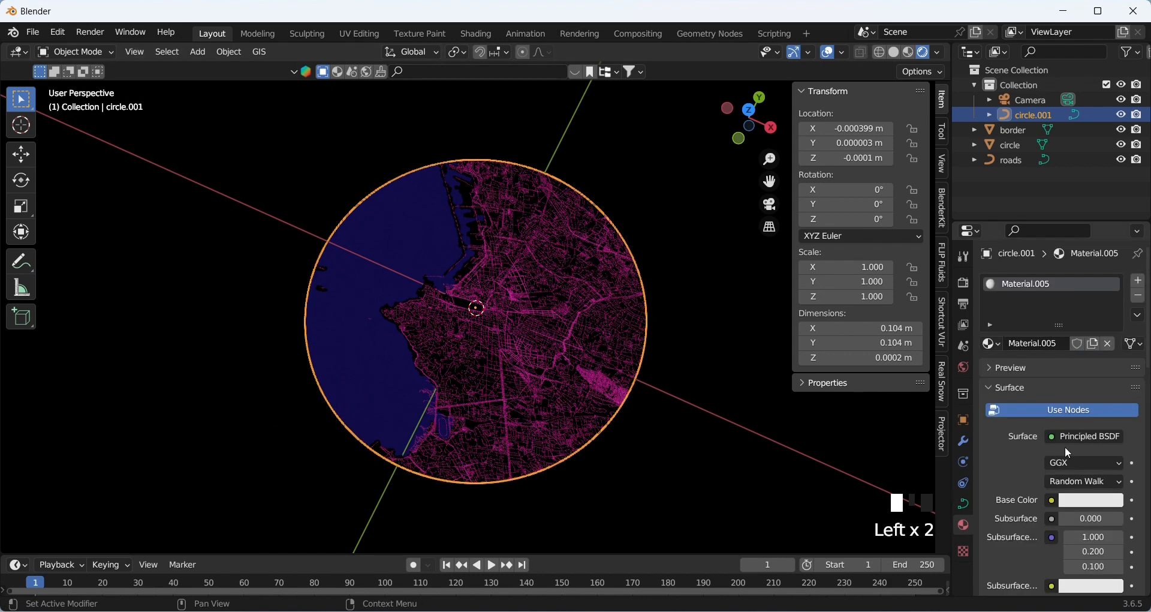
click(1077, 438)
click(936, 144)
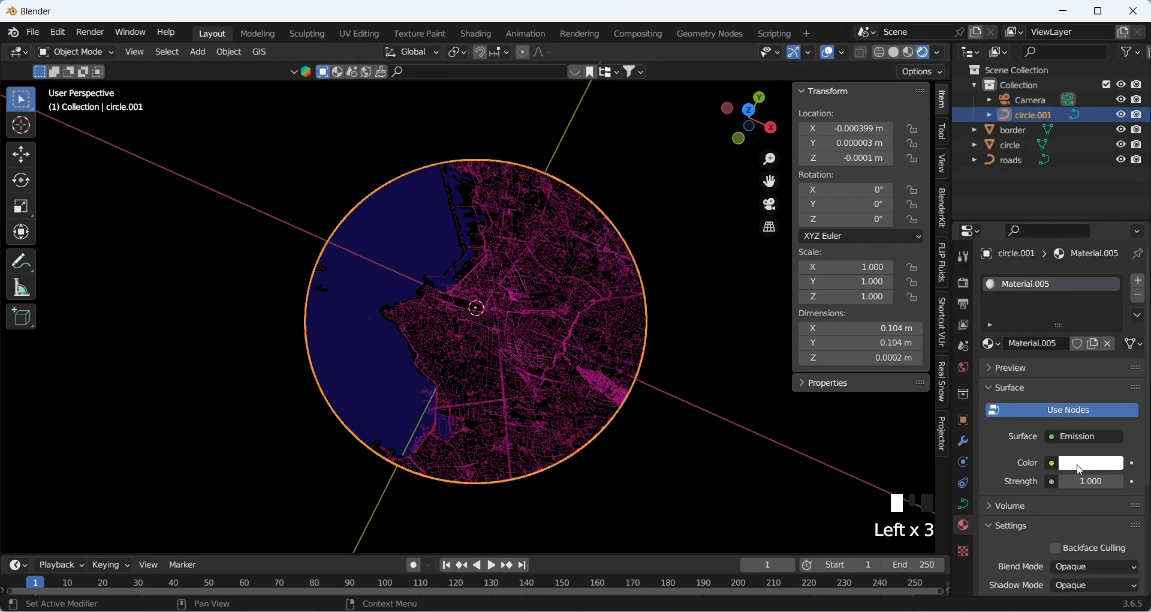
click(1081, 465)
click(1074, 341)
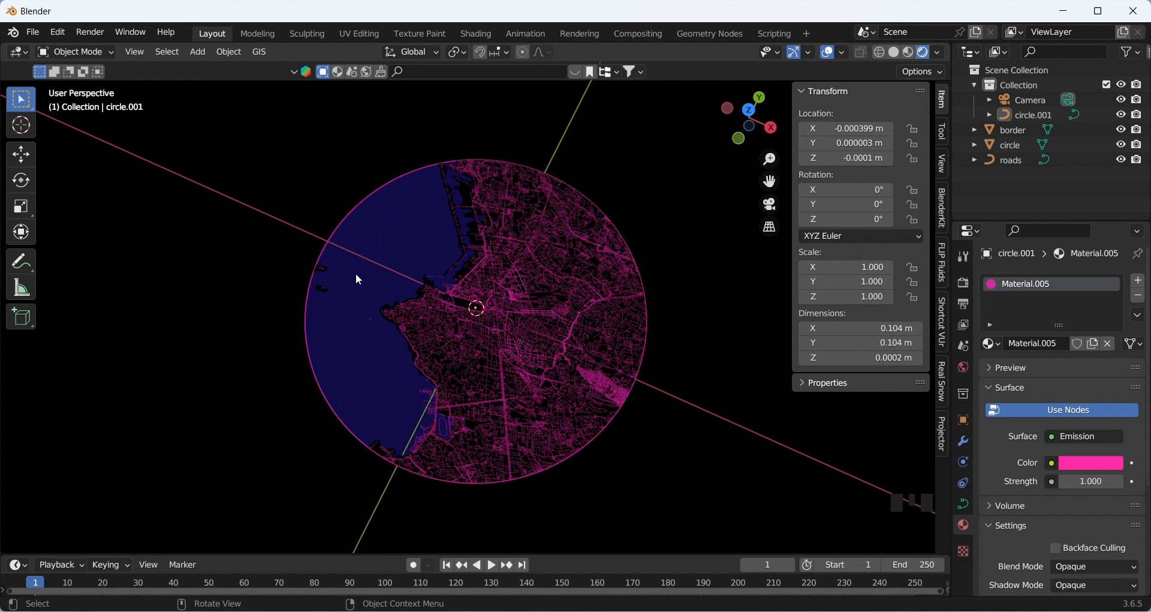
- Search the BlenderKit material library for "sea" and apply the Cycles procedural landscape material to the filled circle mesh
click(1015, 142)
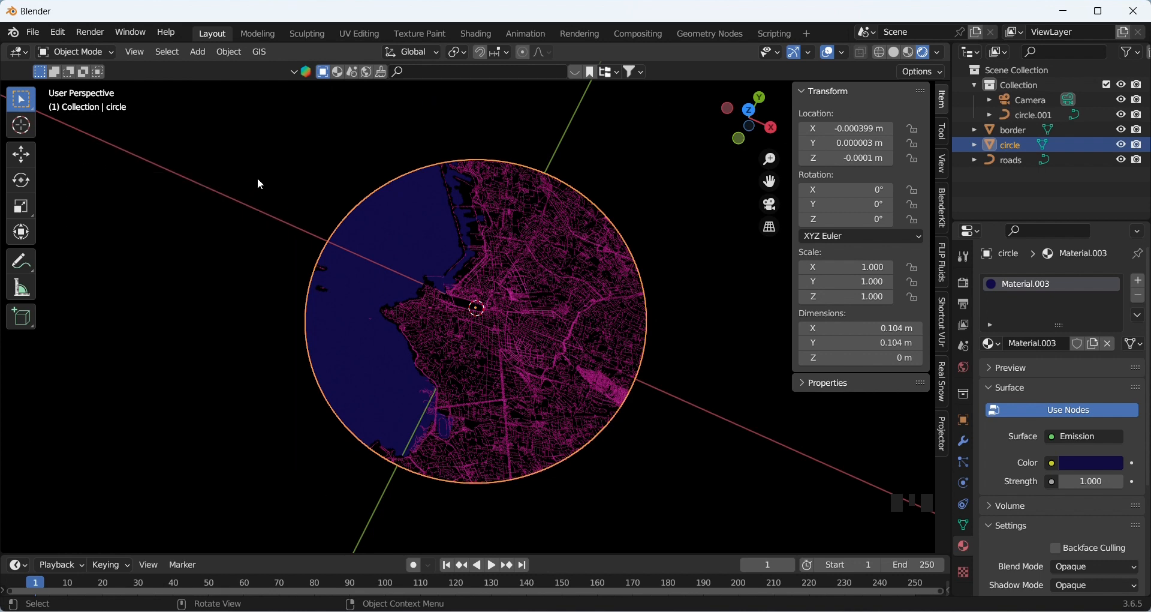
click(335, 72)
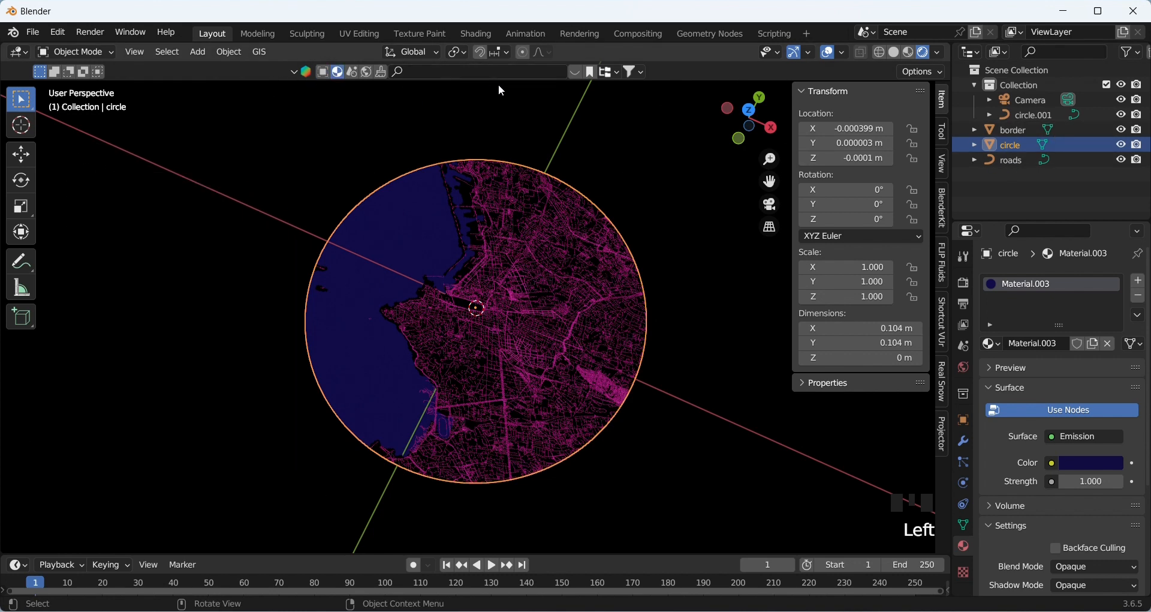
click(538, 72)
text(sea)
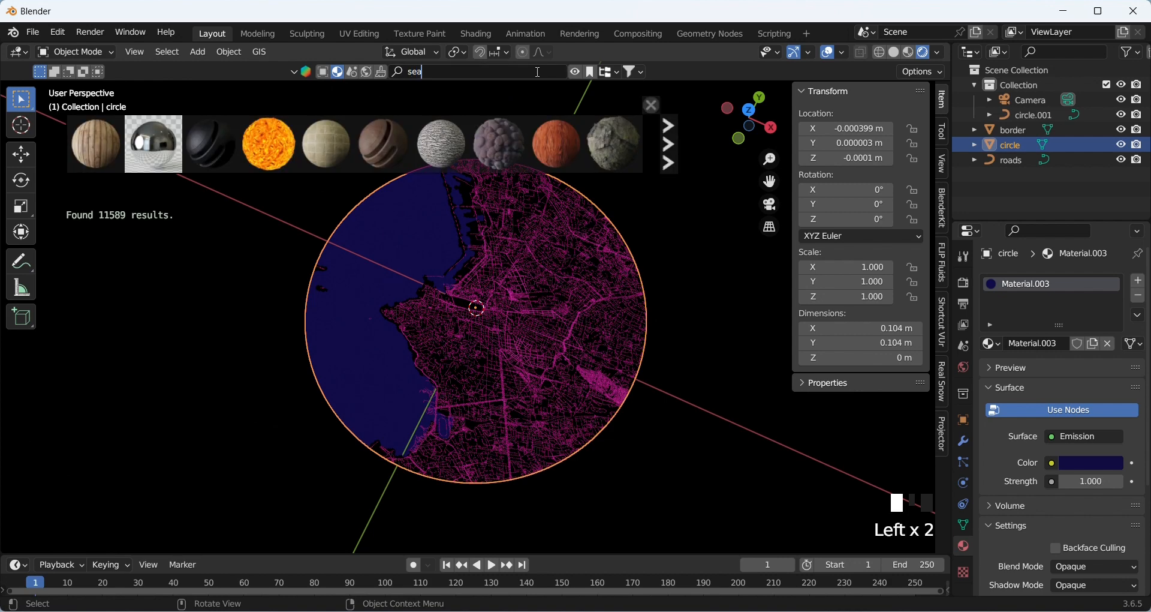
key(Return)
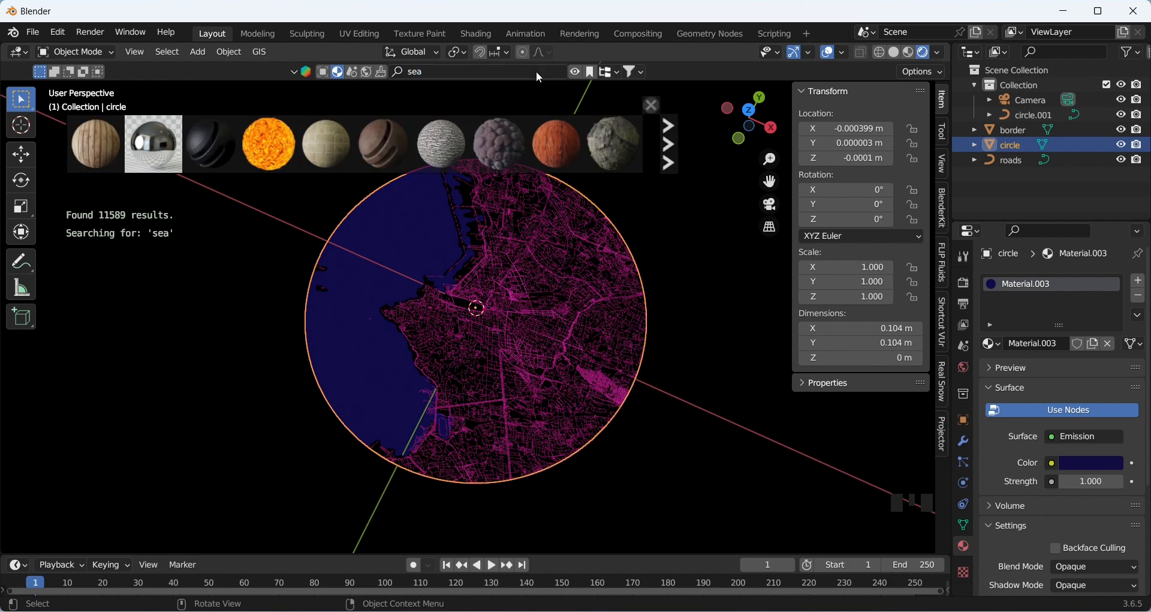
click(671, 144)
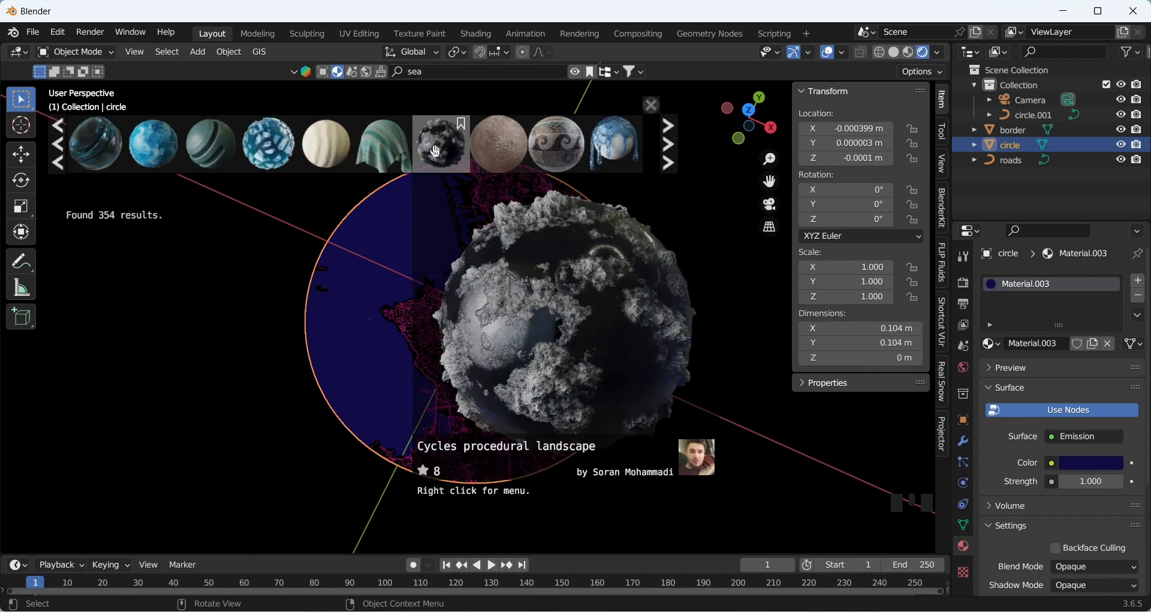
drag(436, 151, 511, 252)
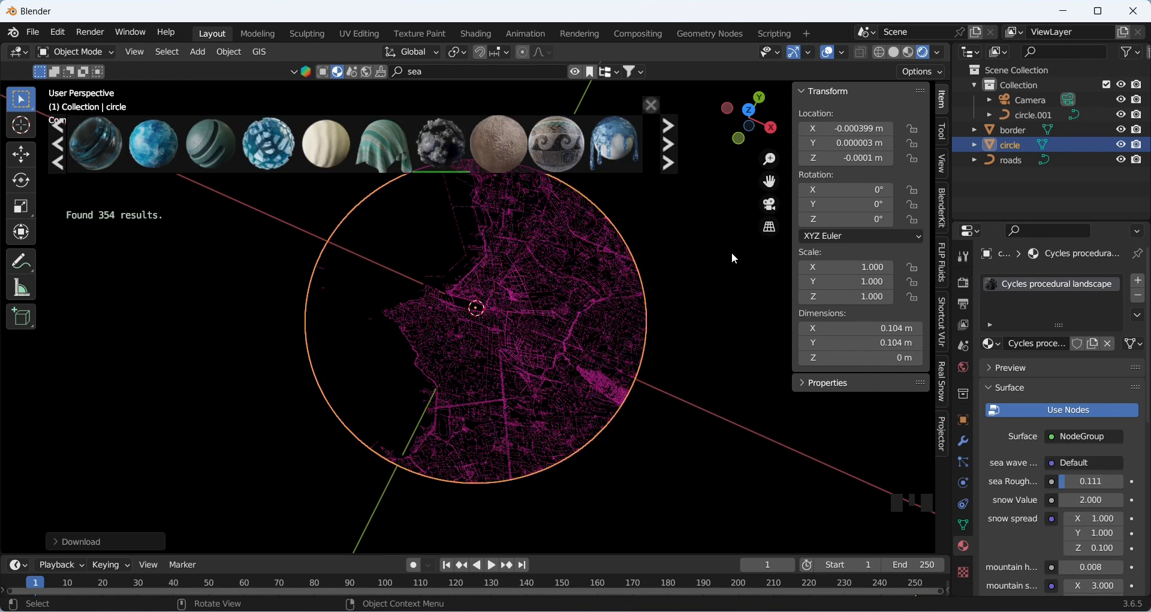
click(651, 105)
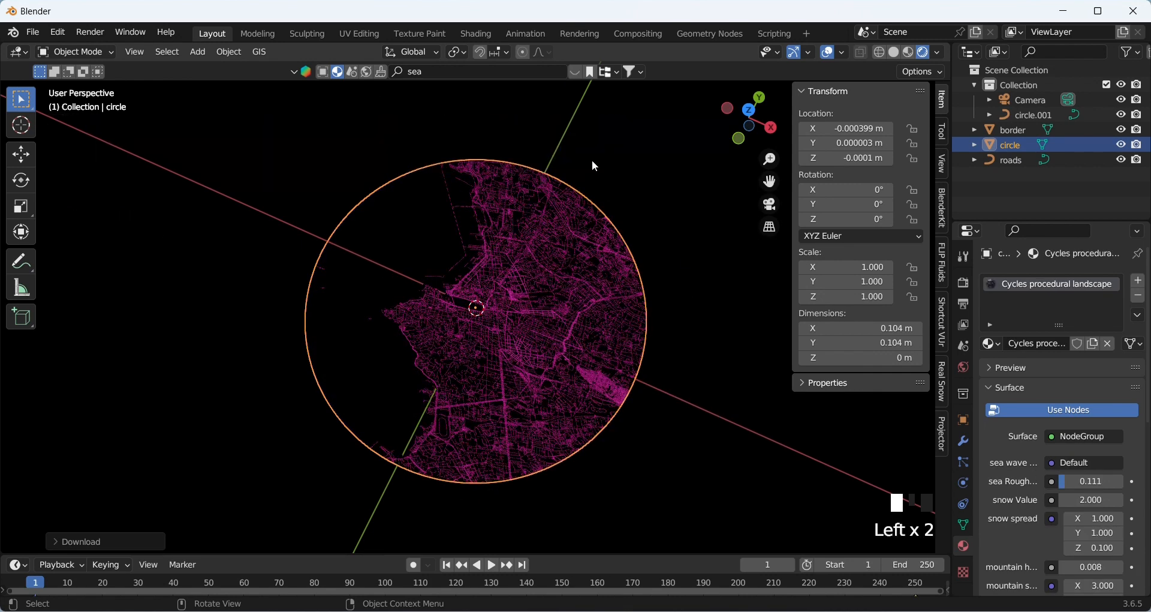
- Add a Sun light at the origin to illuminate the map
click(199, 52)
mouse_move(255, 261)
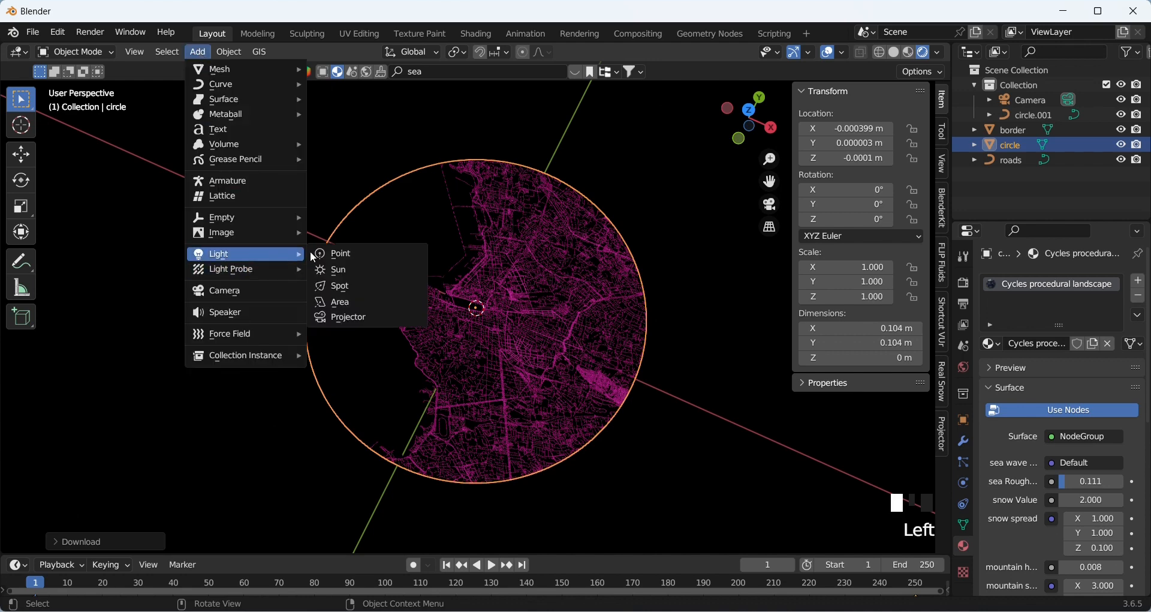
click(339, 267)
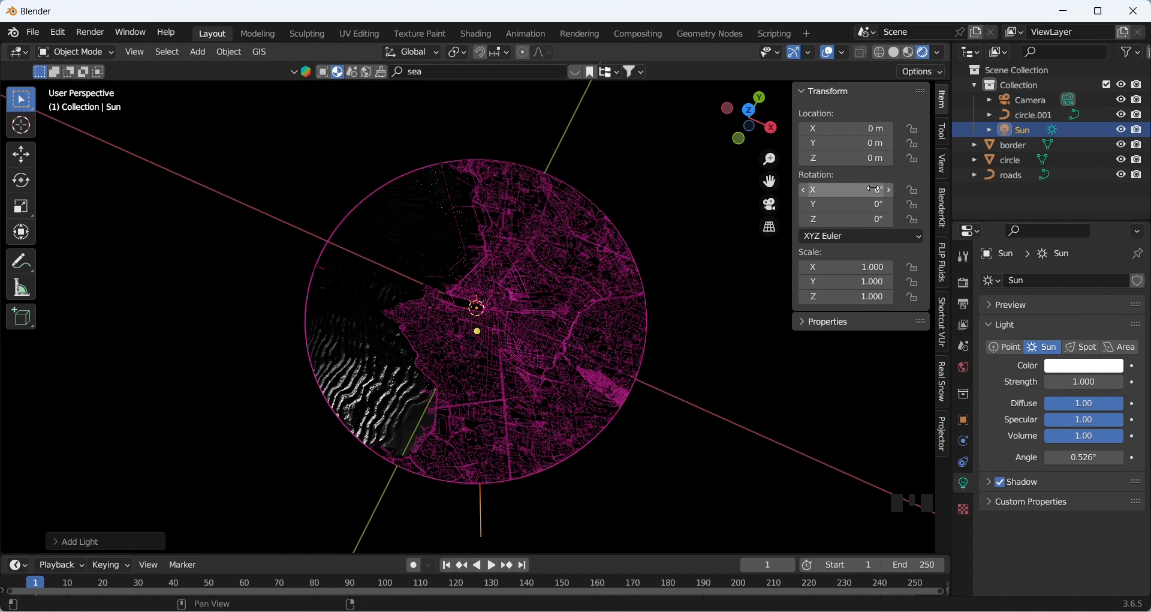
- Give the Sun light a blue-violet colour with hue 0.677, saturation 0.979 and value 1.000, and deselect it
click(1017, 128)
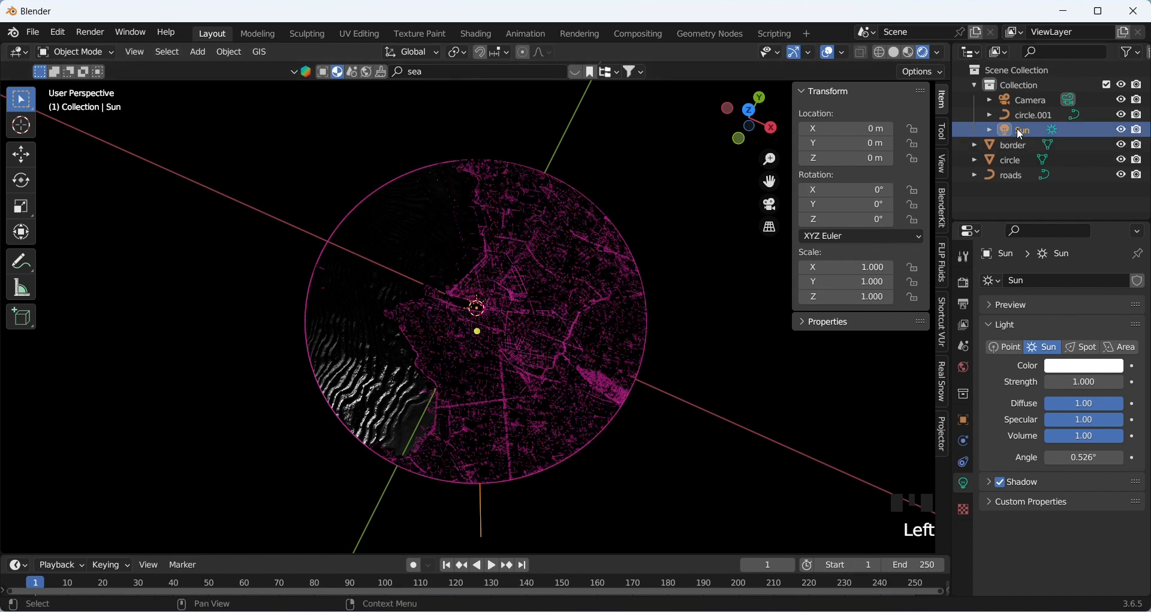
click(1080, 367)
click(1091, 209)
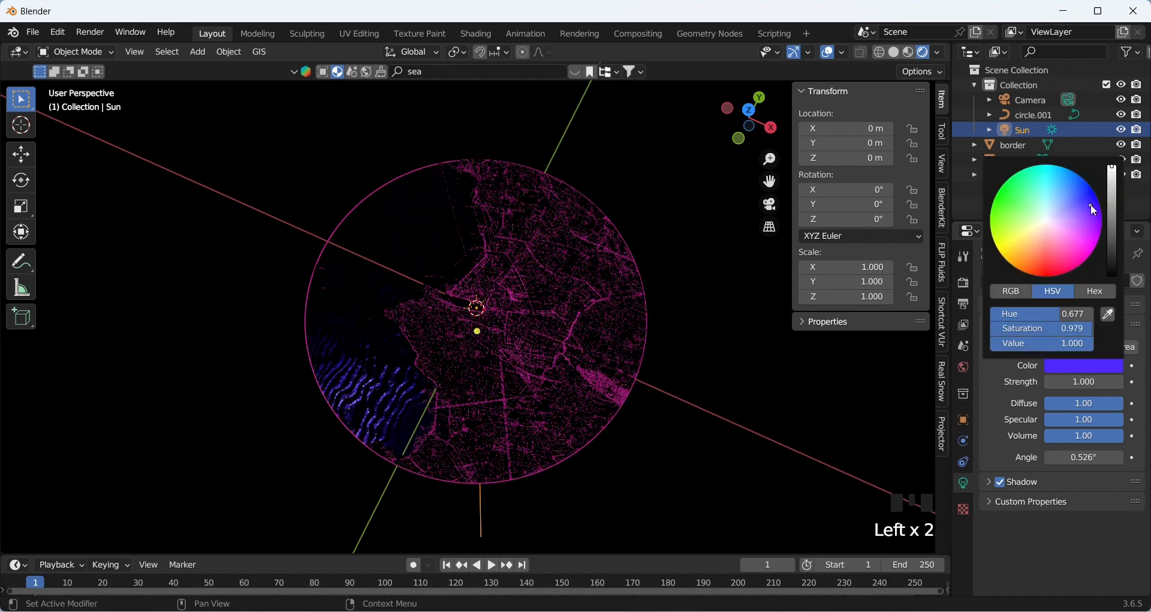
click(685, 198)
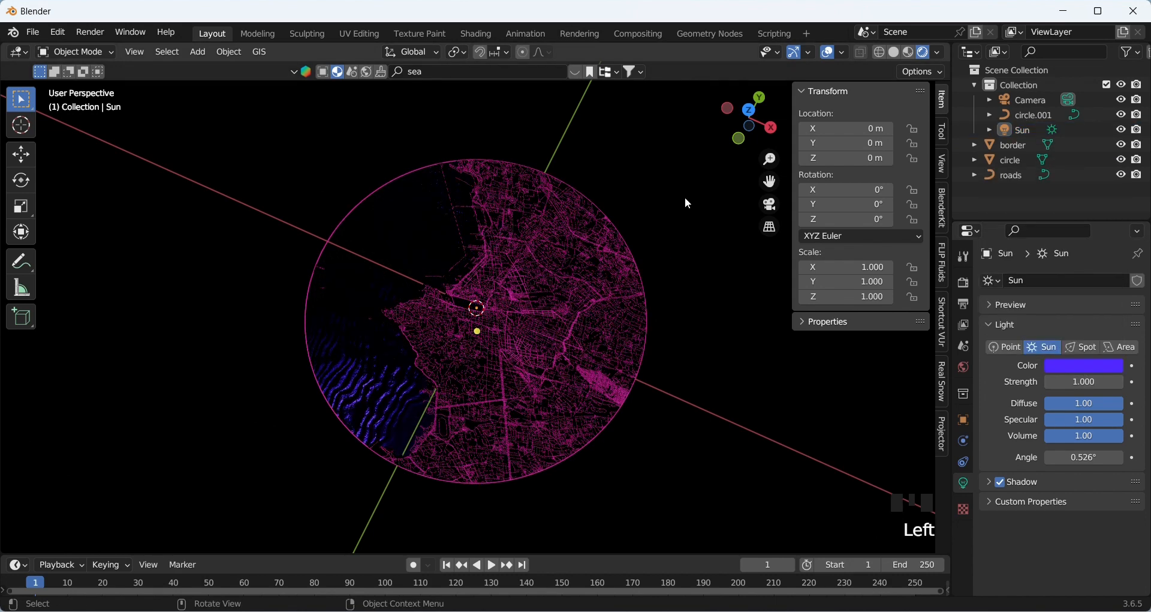
- Set the X value of the mountain scale to 7.8 in the filled circle's landscape material
click(404, 241)
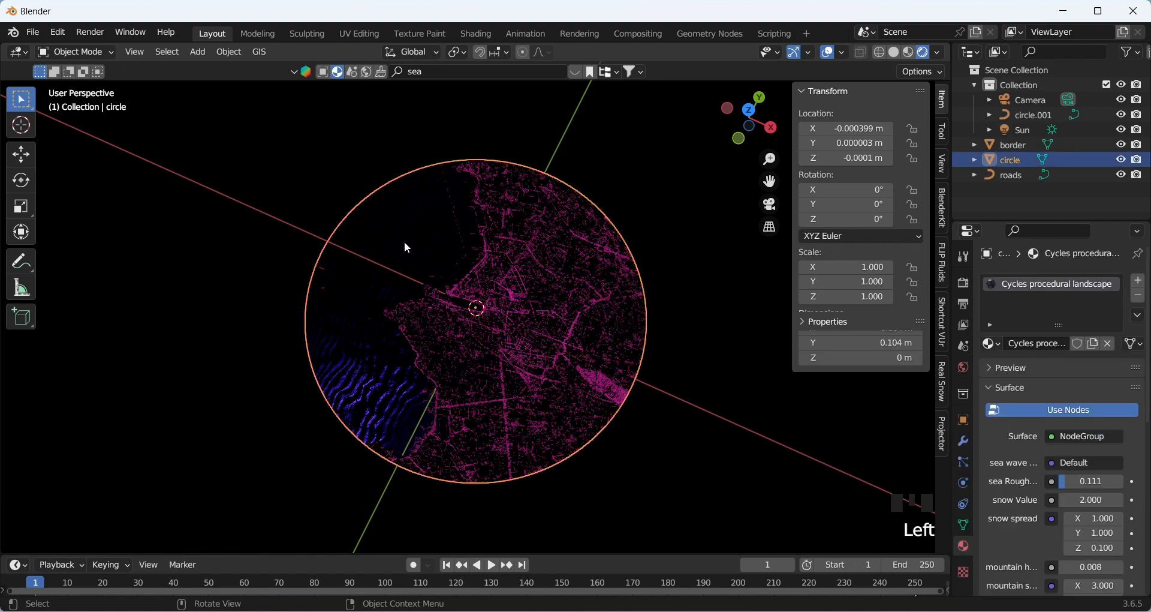
click(965, 549)
scroll(1046, 454, down, 4)
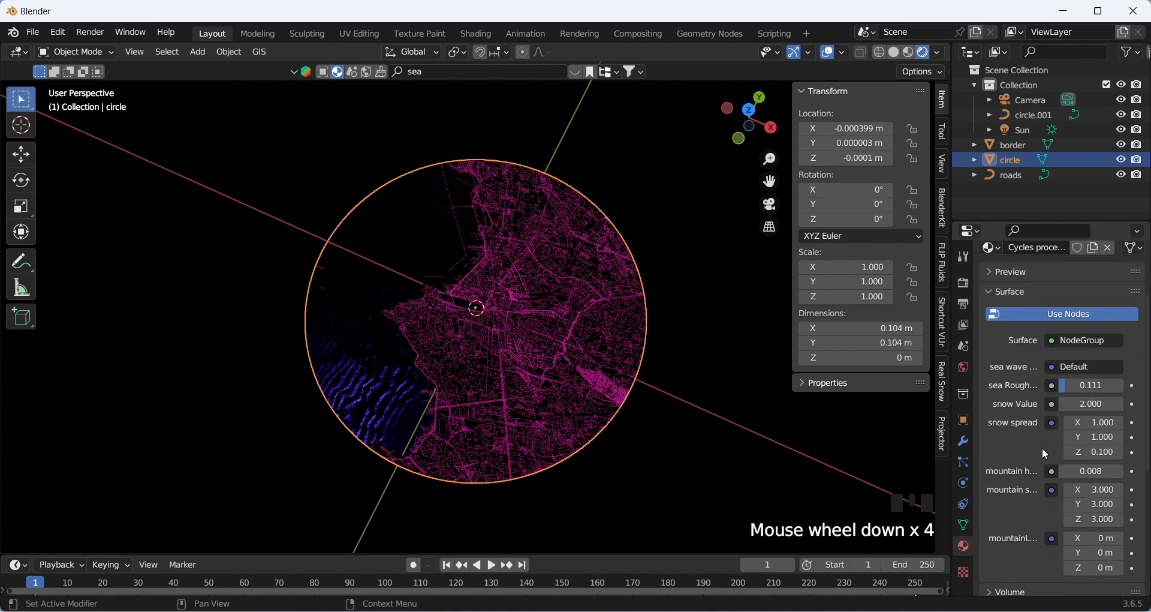
click(1101, 490)
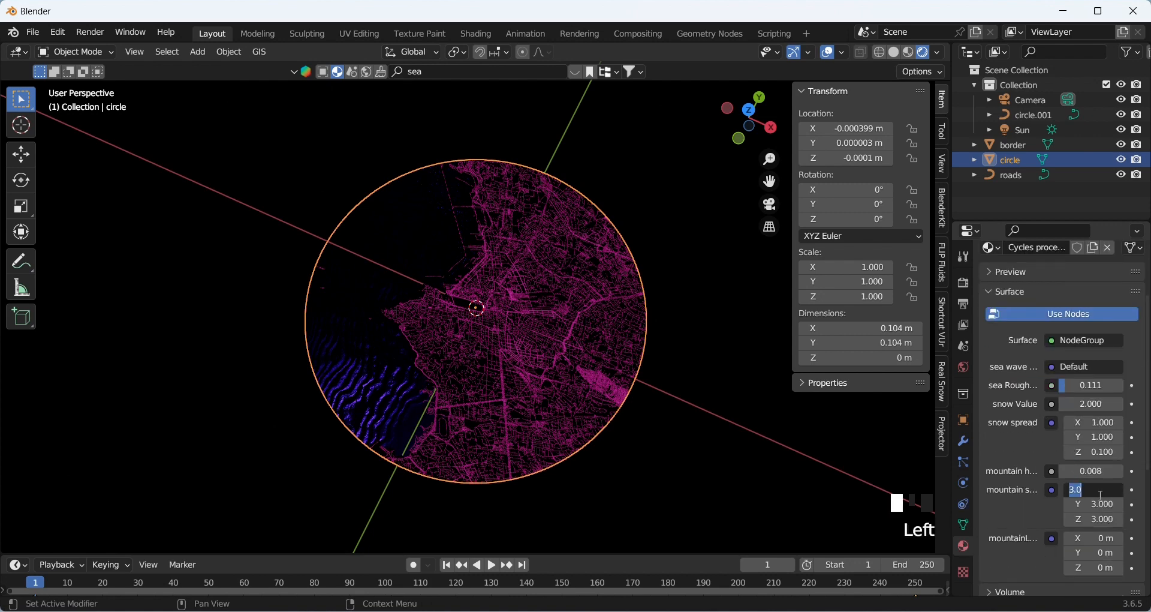
text(7.8)
key(Return)
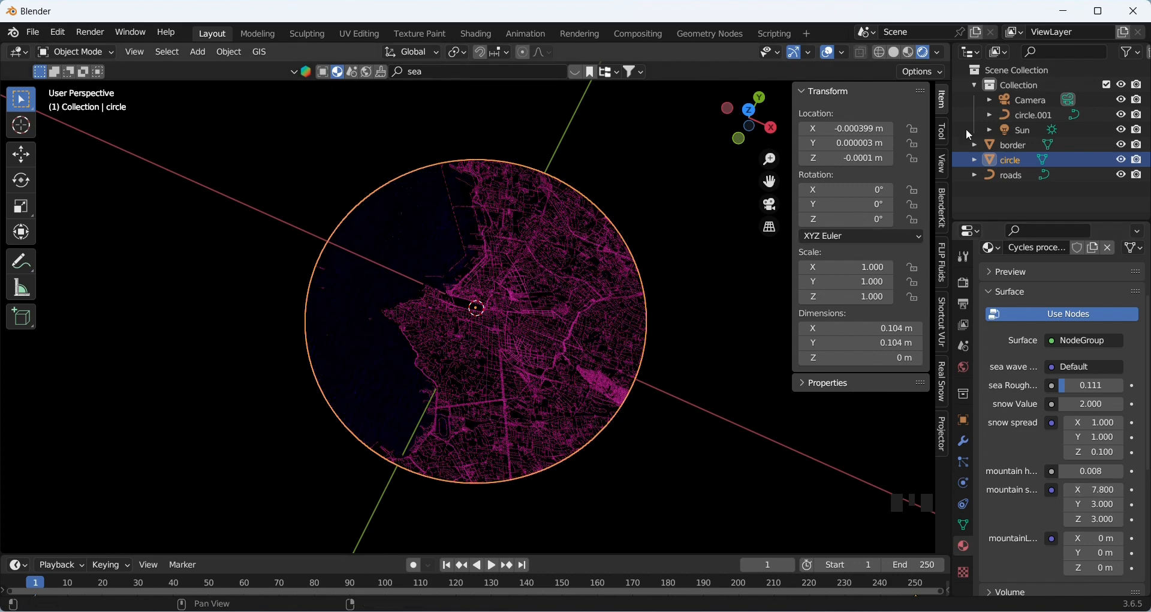
- Raise the Sun light's strength to about 9.86
click(1019, 130)
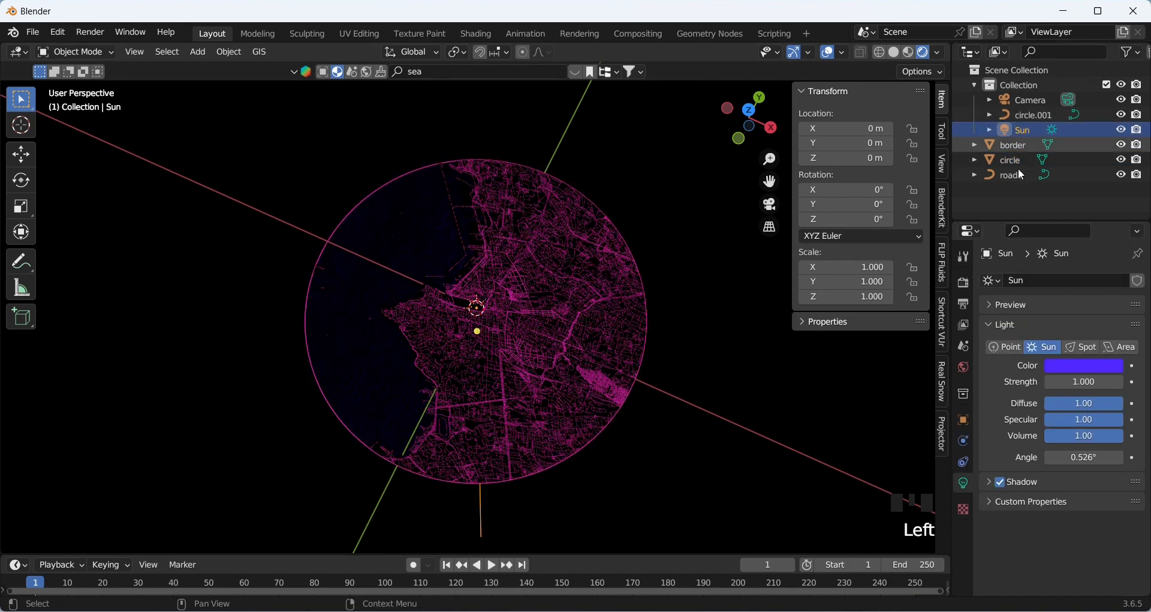
click(964, 482)
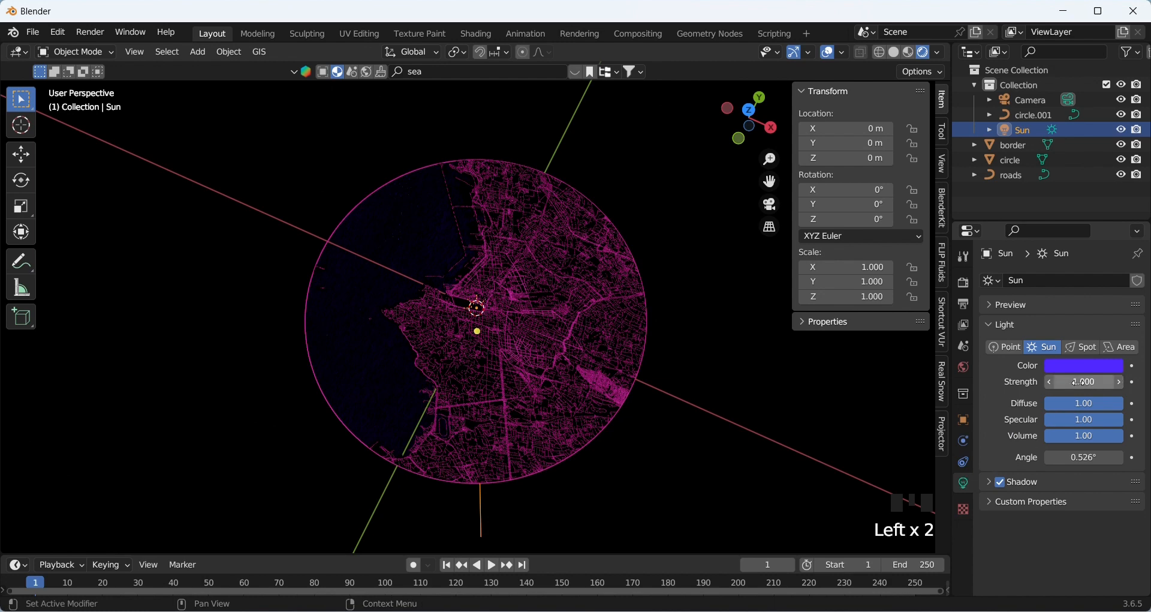
drag(1085, 383, 1136, 383)
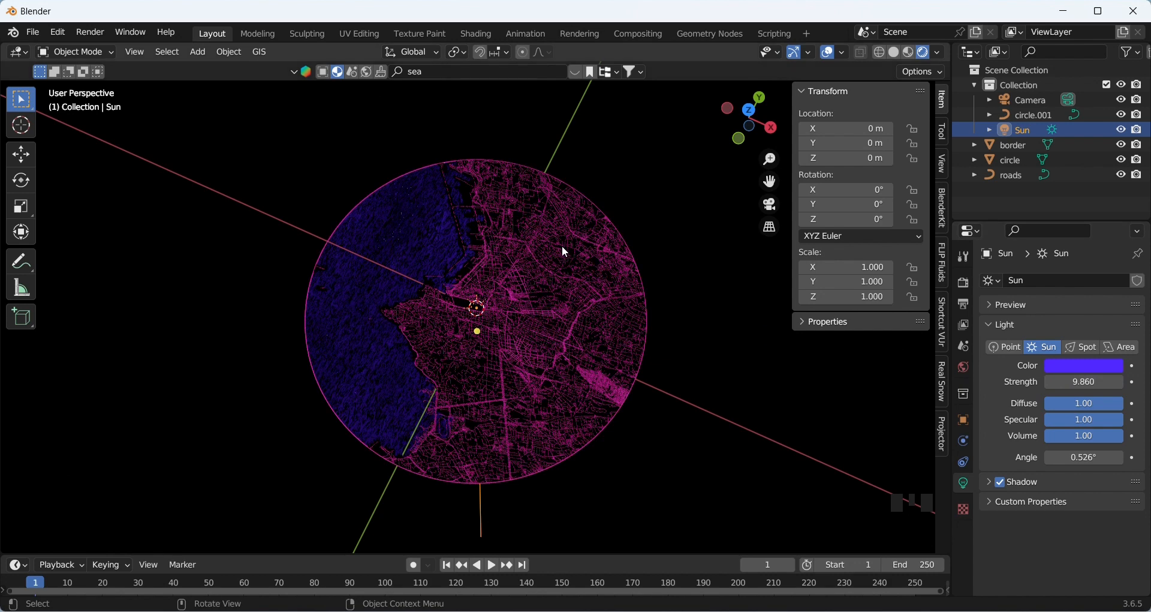
scroll(562, 246, up, 3)
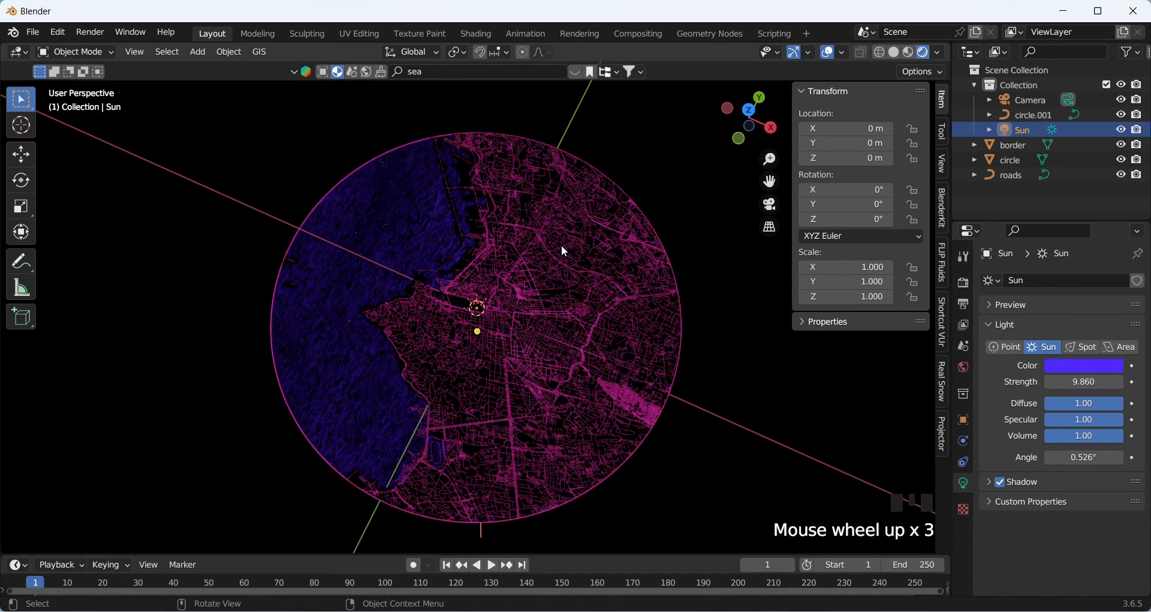
- Add a text object at the map's centre and scale it down uniformly to about 0.024
click(750, 114)
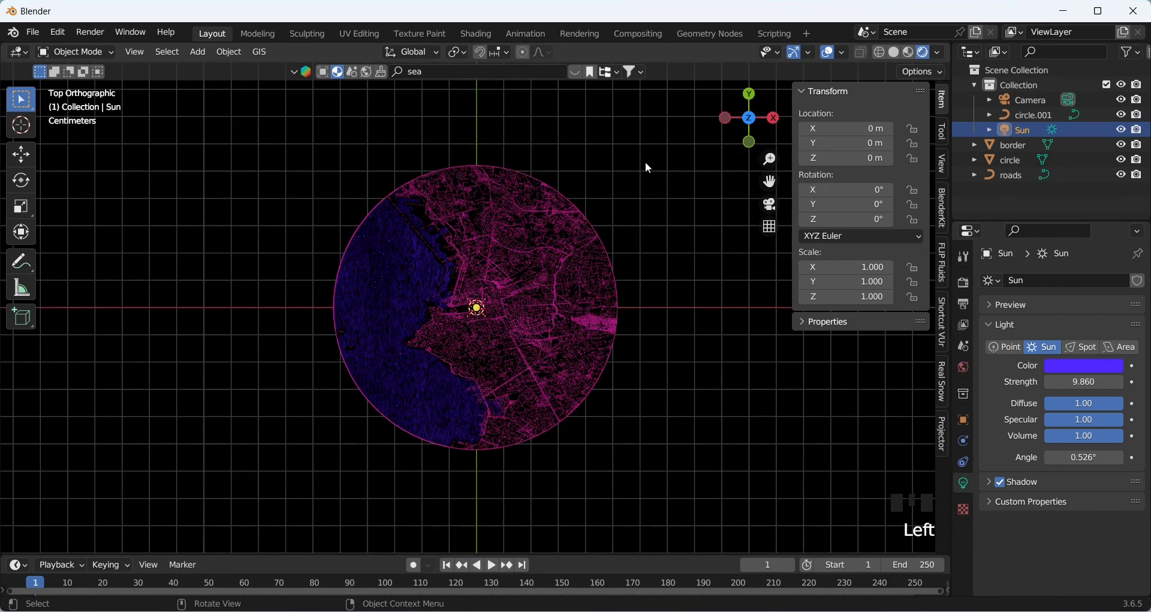
key(Delete)
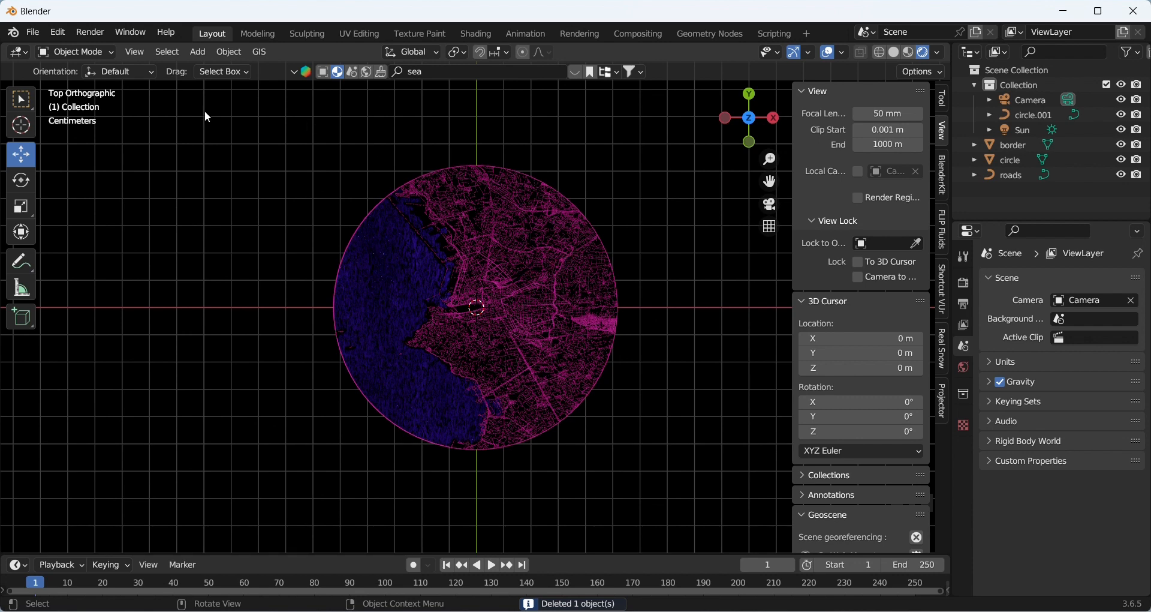
click(198, 52)
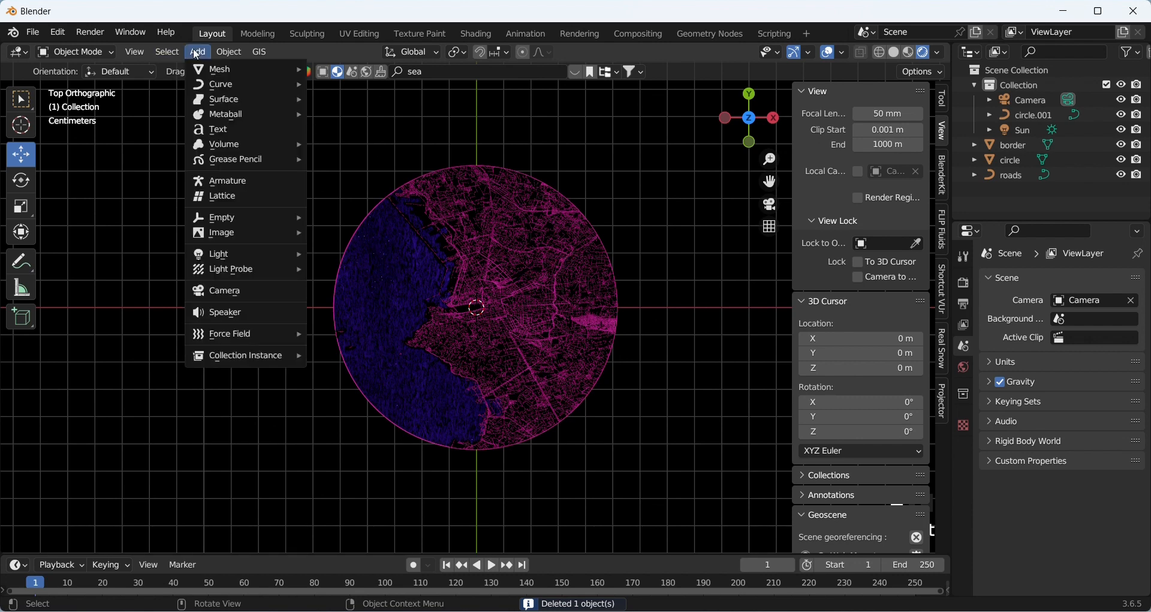
click(230, 128)
scroll(487, 289, down, 3)
scroll(486, 286, down, 11)
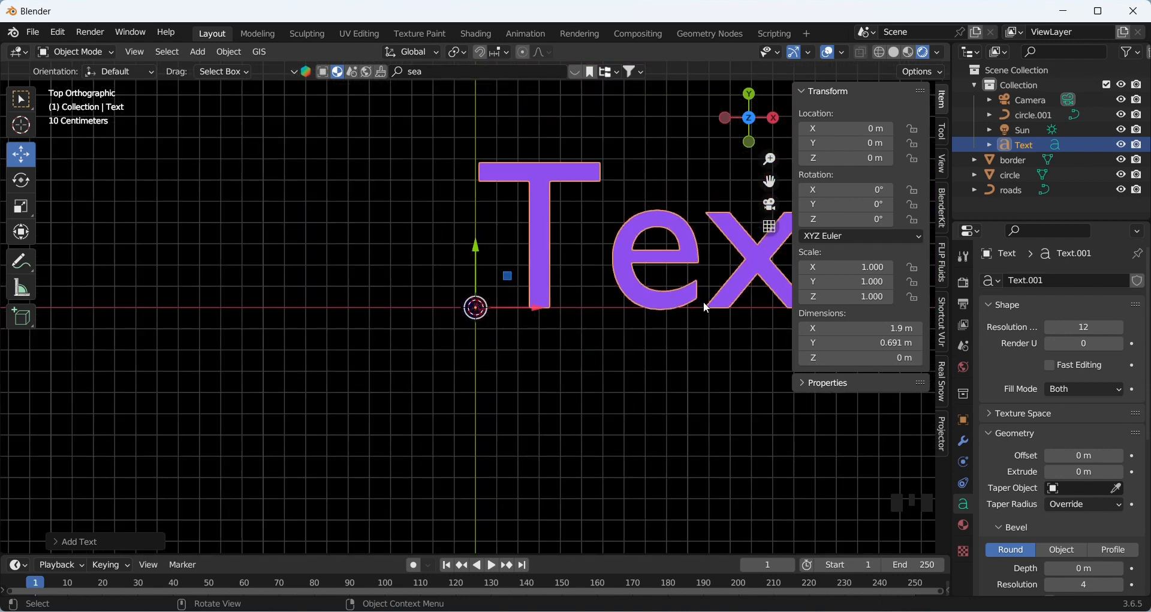
key(s)
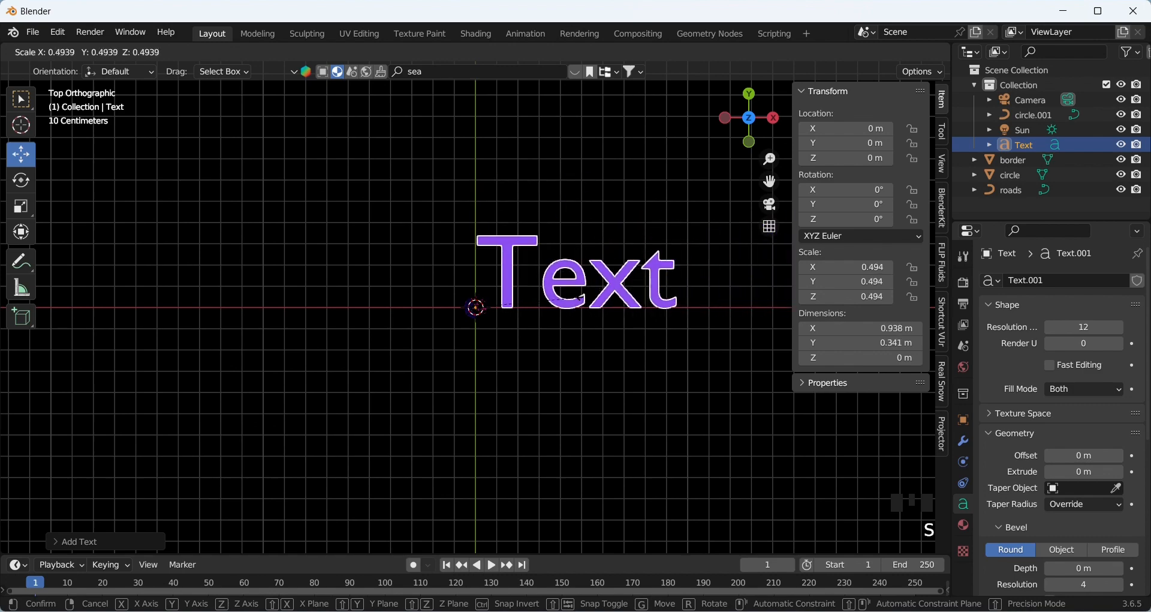
click(479, 309)
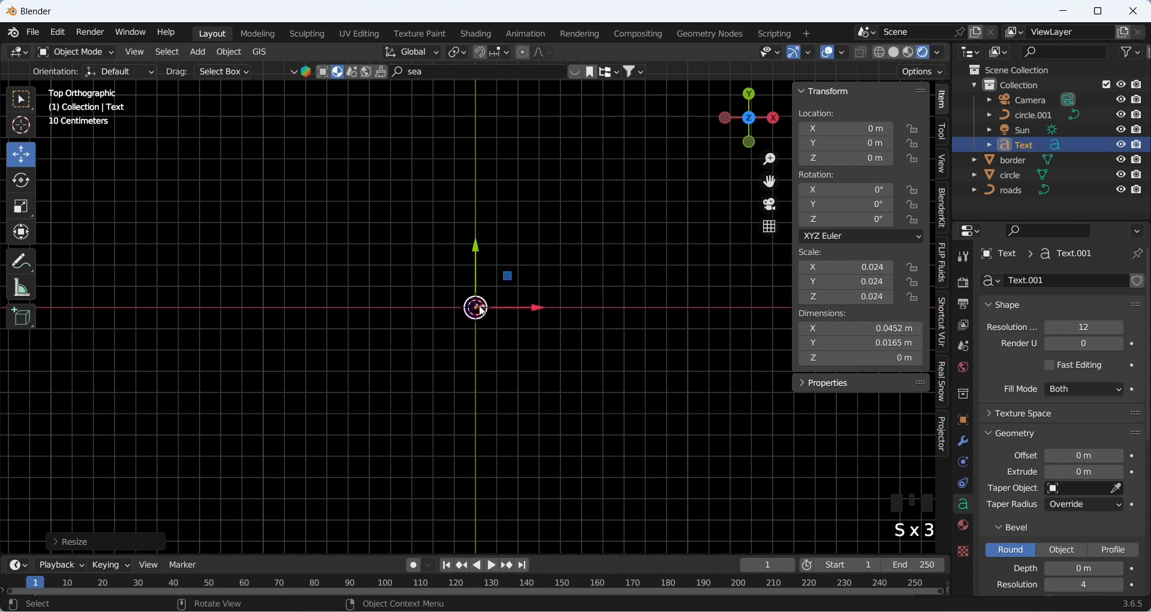
- Move the text object along the X axis to about -0.099 m, outside the map circle on its sea side
scroll(483, 311, up, 10)
scroll(483, 311, up, 5)
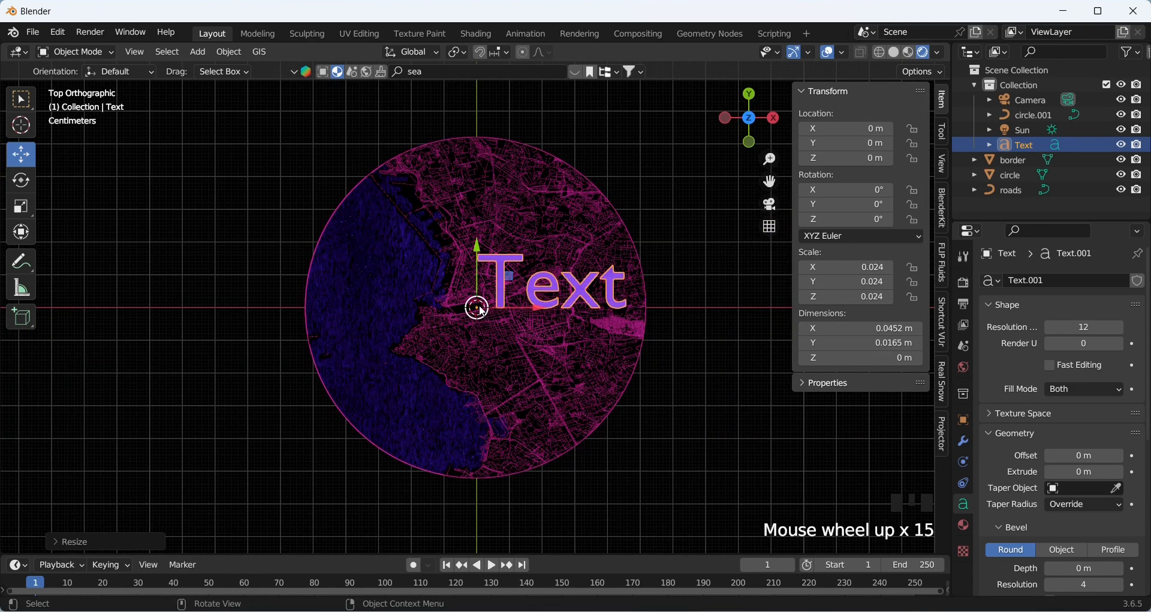
drag(540, 310, 207, 288)
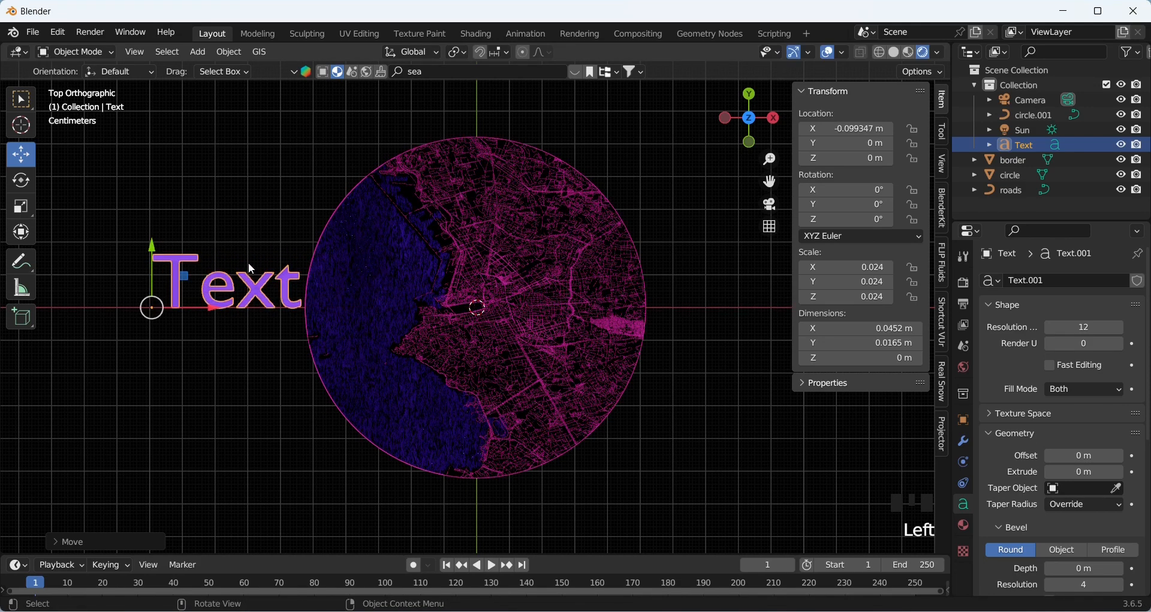
- Replace the text object's default wording with "Marseille road map"
key(Tab)
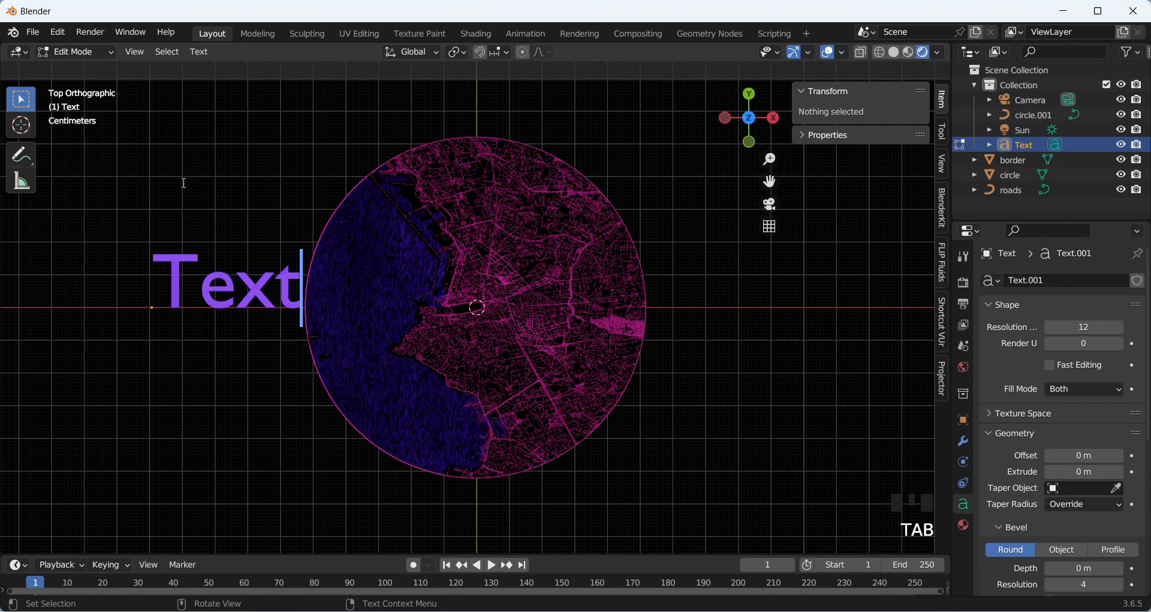
key(BackSpace)
key(BackSpace)
key(BackSpace)
key(BackSpace)
key(BackSpace)
key(BackSpace)
key(BackSpace)
key(BackSpace)
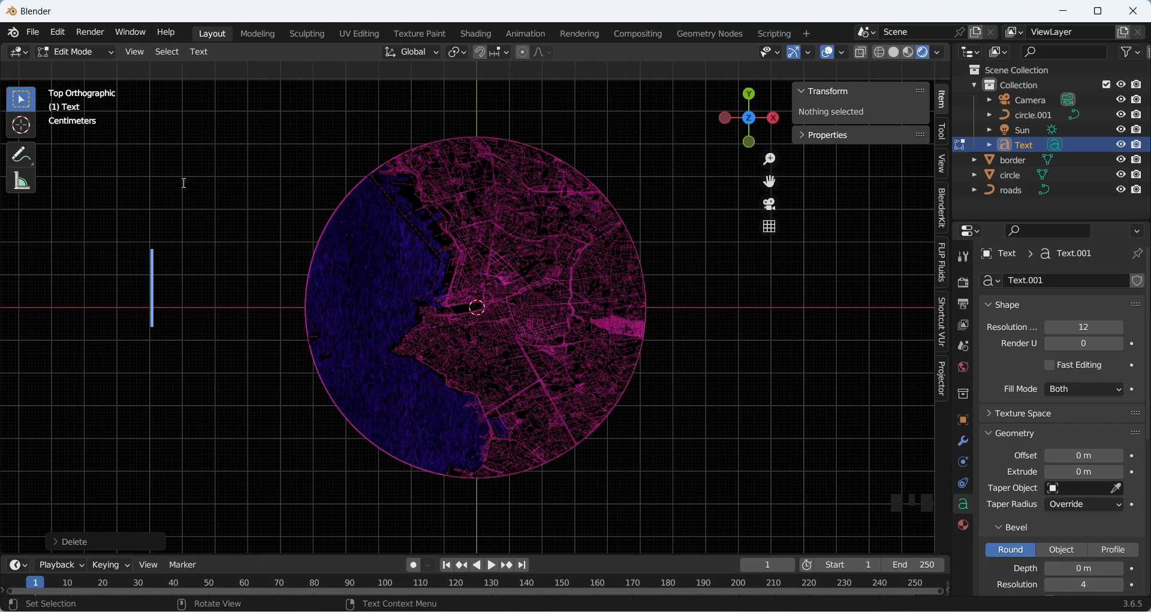
text(M)
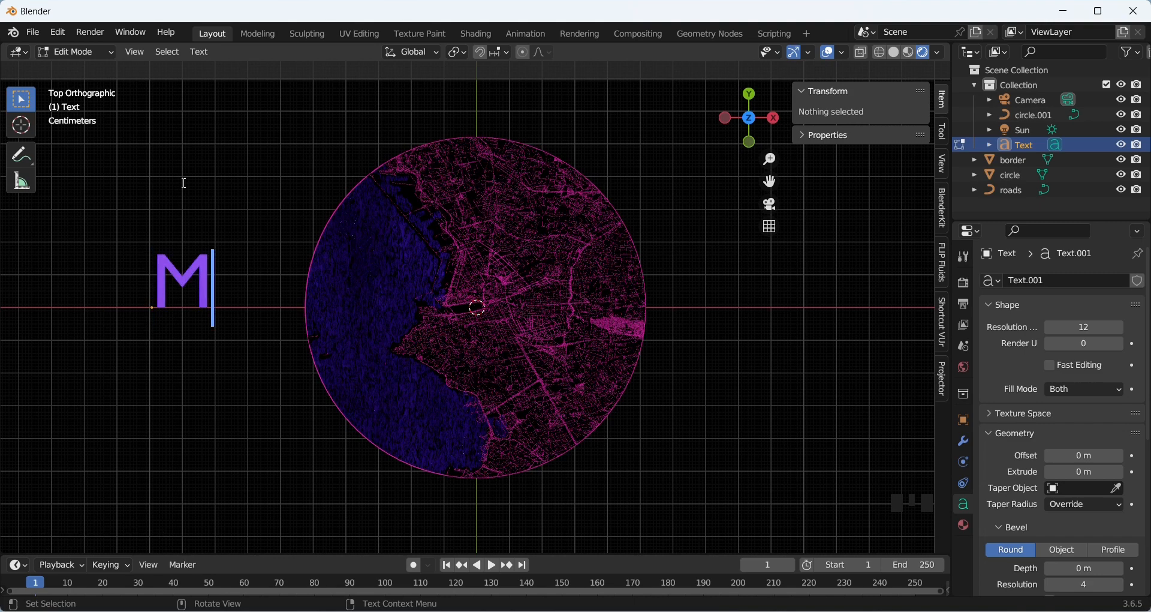
text(ars)
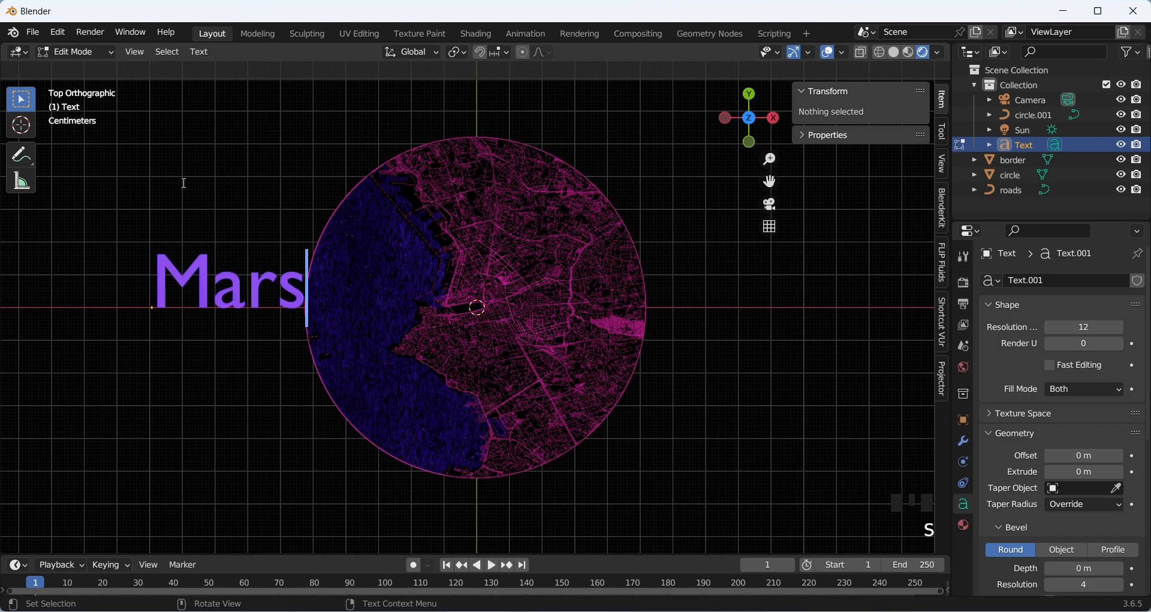
text(eille )
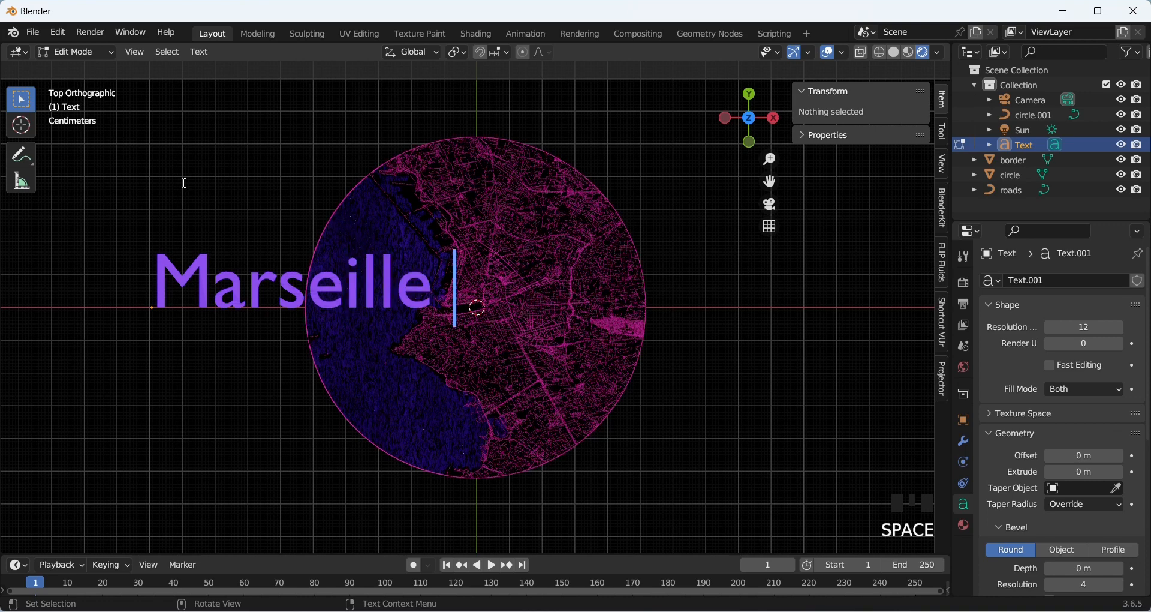
text(road)
key(BackSpace)
text(a)
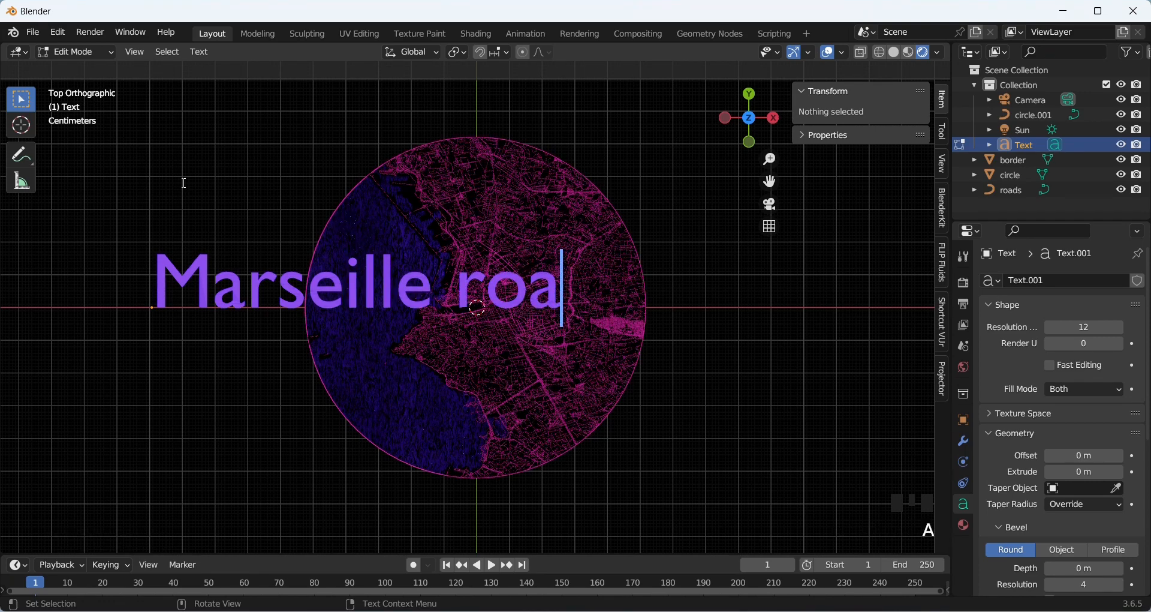
text(d map)
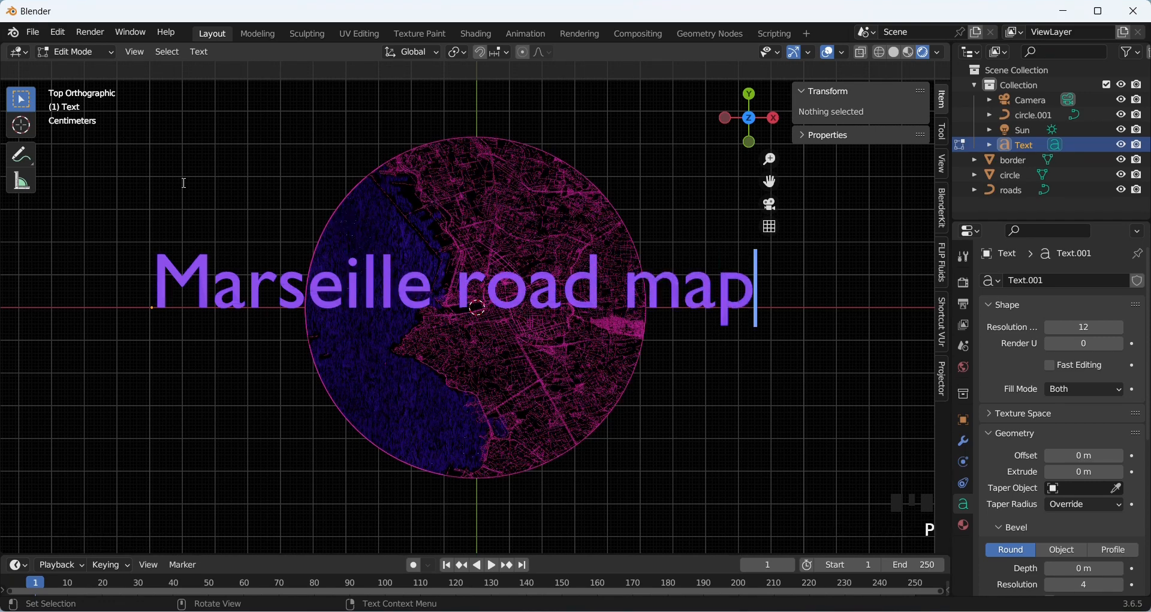
- Finish editing the title text and scale it down uniformly to about 0.007
key(Tab)
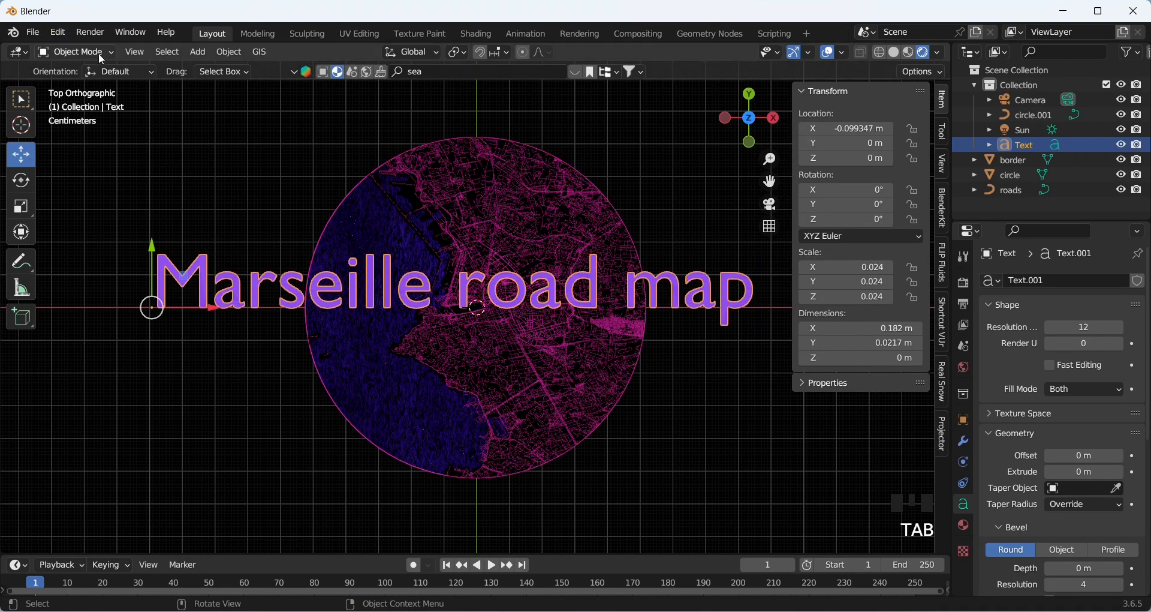
key(s)
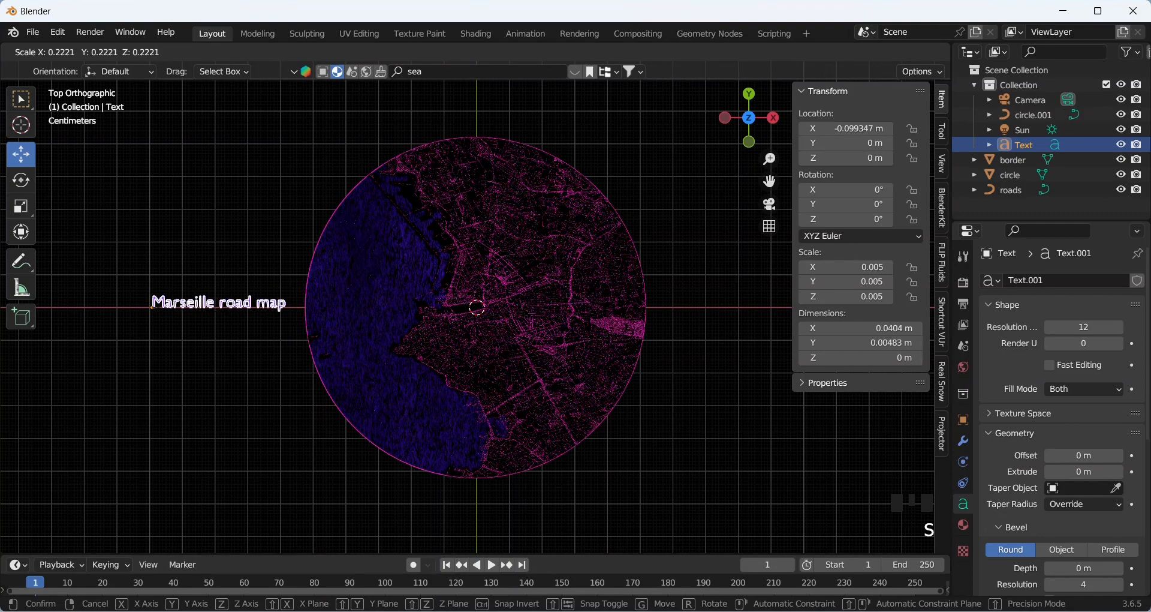
click(217, 308)
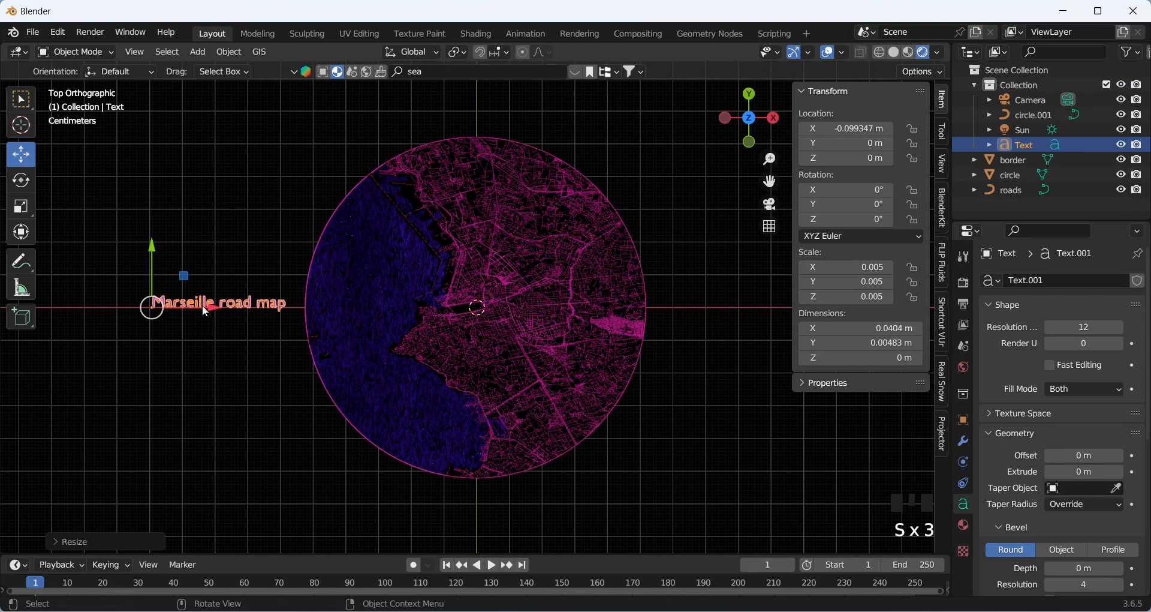
key(s)
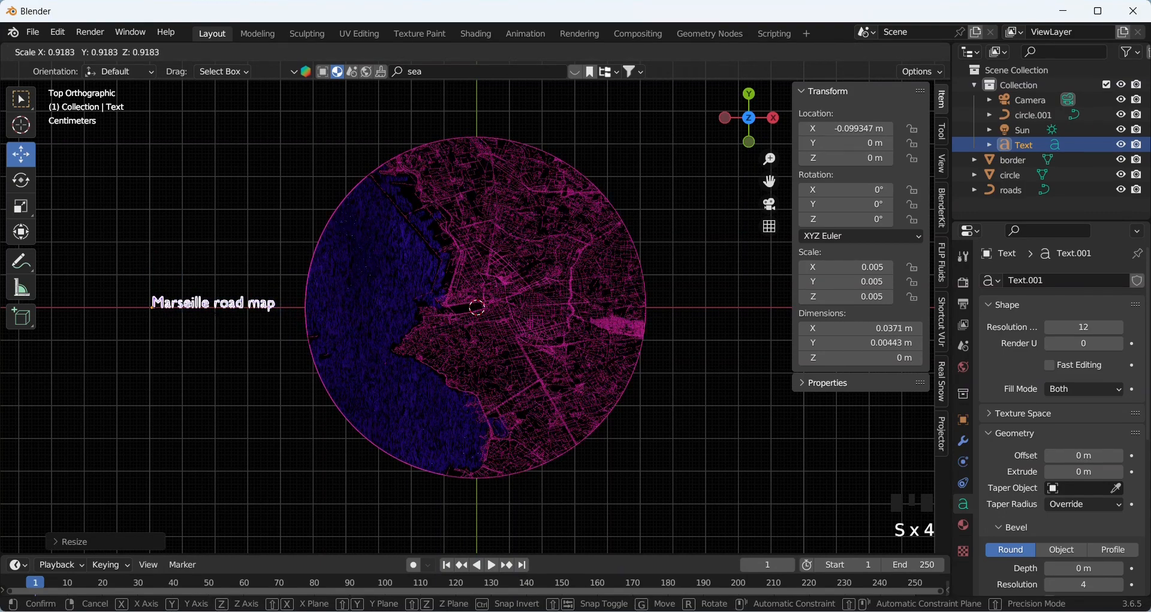
click(325, 310)
scroll(326, 311, down, 1)
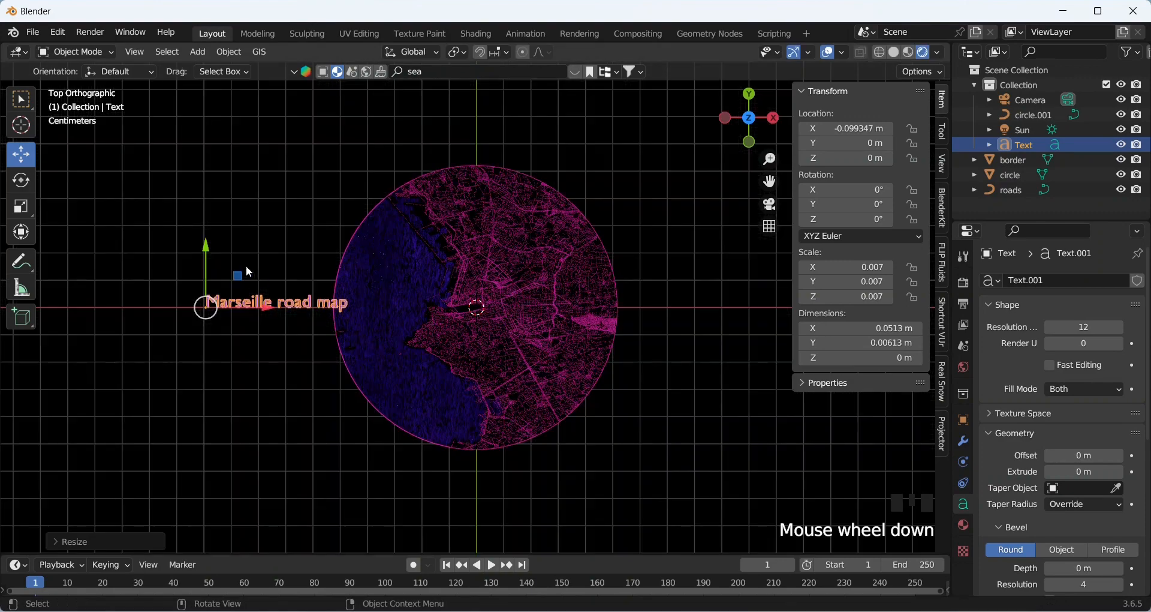
- Move the title below the map circle, to about X -0.023 m and Y -0.067 m
click(205, 252)
drag(205, 252, 215, 390)
drag(283, 463, 490, 463)
drag(422, 403, 422, 434)
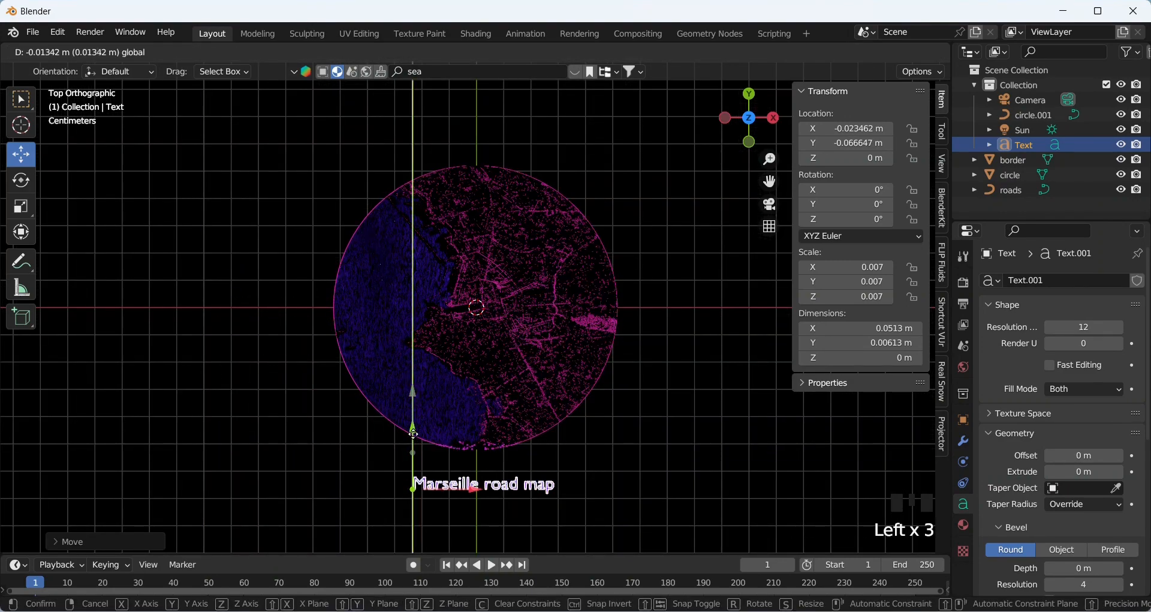
click(703, 294)
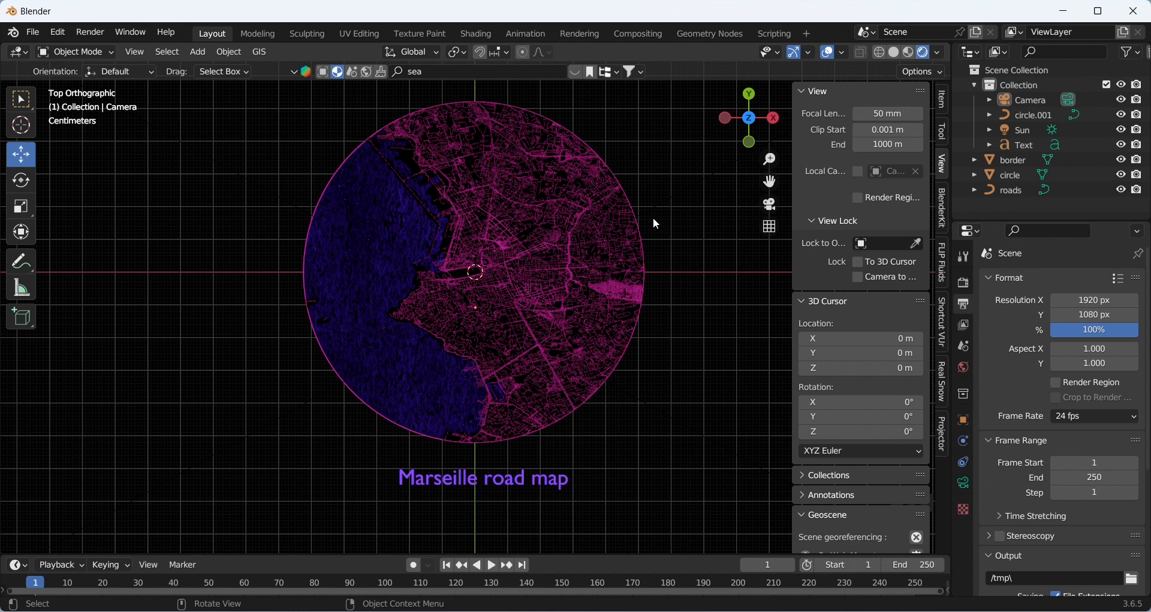
- Look through the camera and set the output's X resolution to 1080 px for a square frame
key(KP_0)
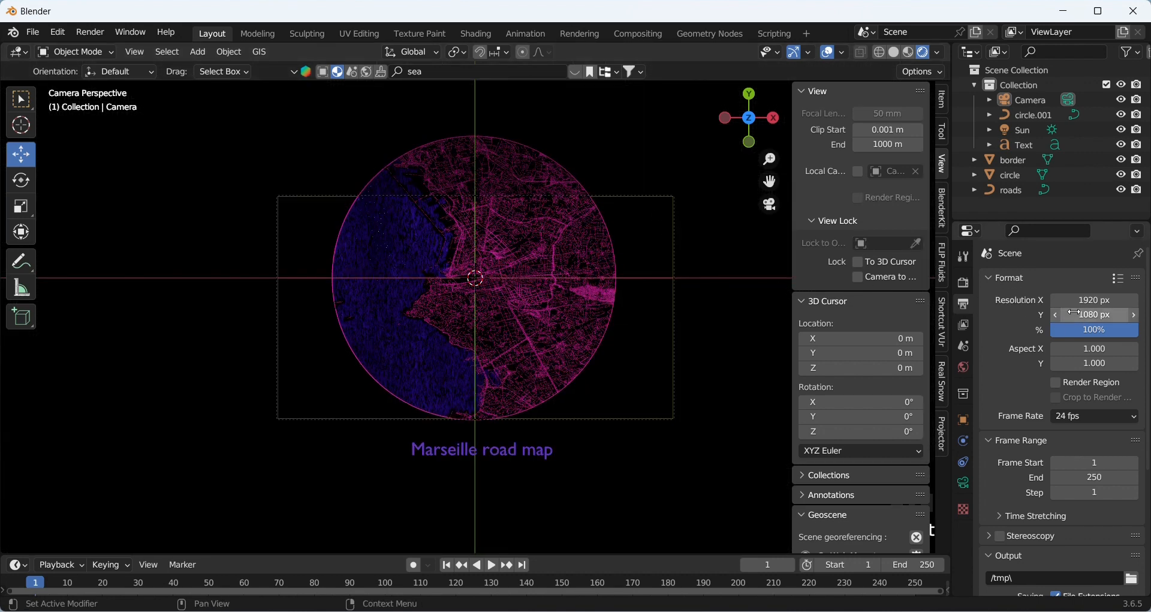
click(1095, 299)
text(1080)
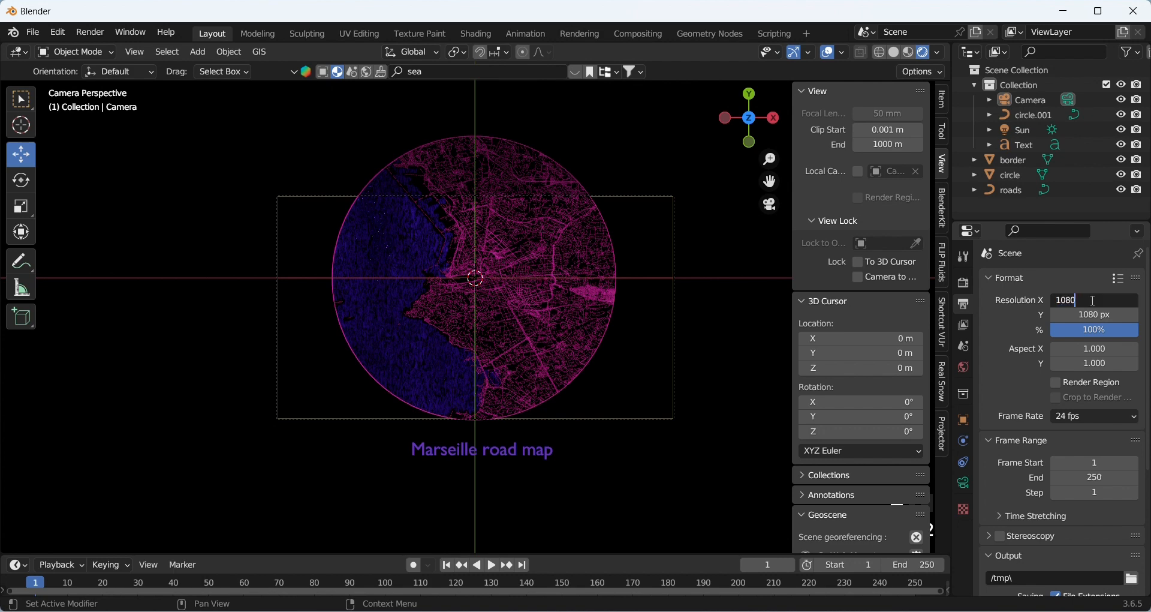
key(Return)
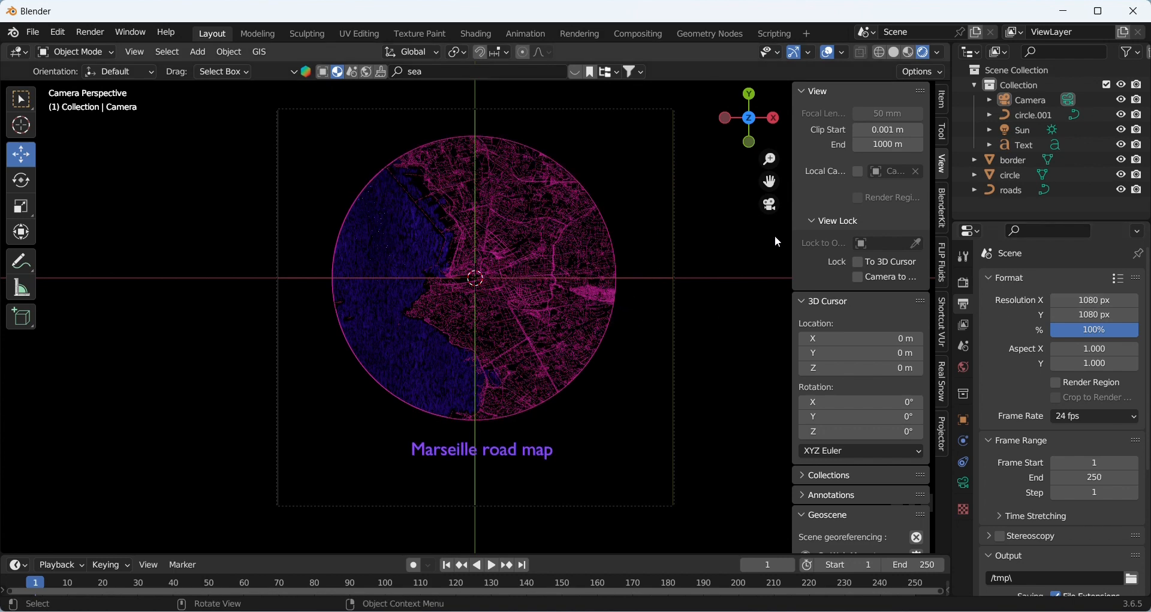
- Lock the camera to the view so that view navigation moves the camera
click(859, 277)
scroll(491, 269, up, 2)
scroll(490, 271, down, 1)
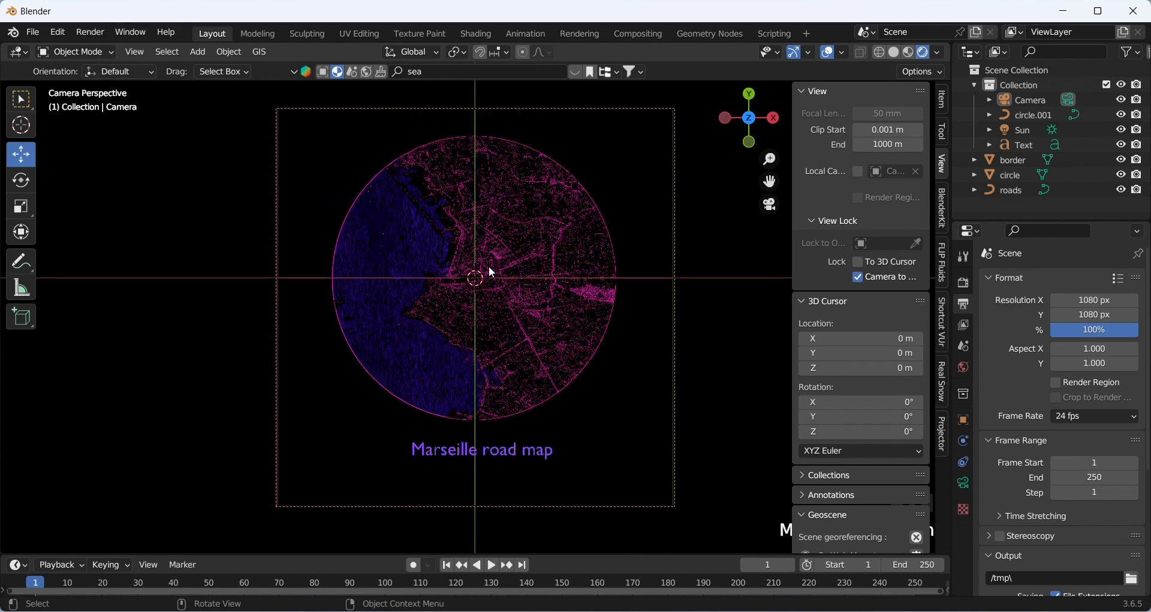
- Lower the camera to Z 0.18188 m and shift it to about X 0.0005 m, Y -0.007 m to centre the map and title
click(1035, 102)
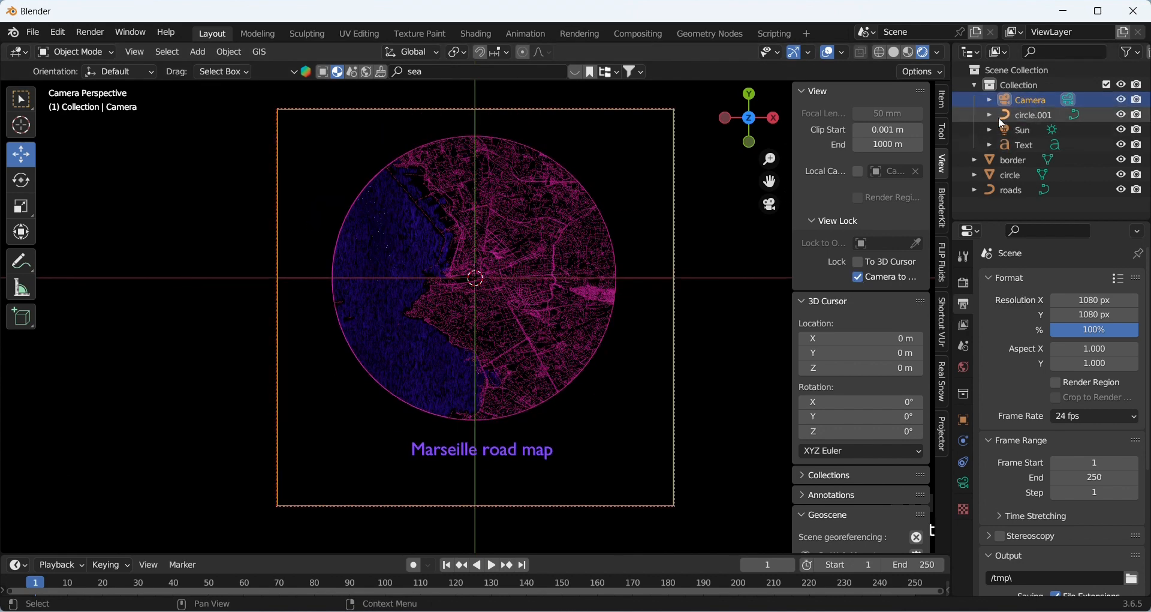
click(942, 104)
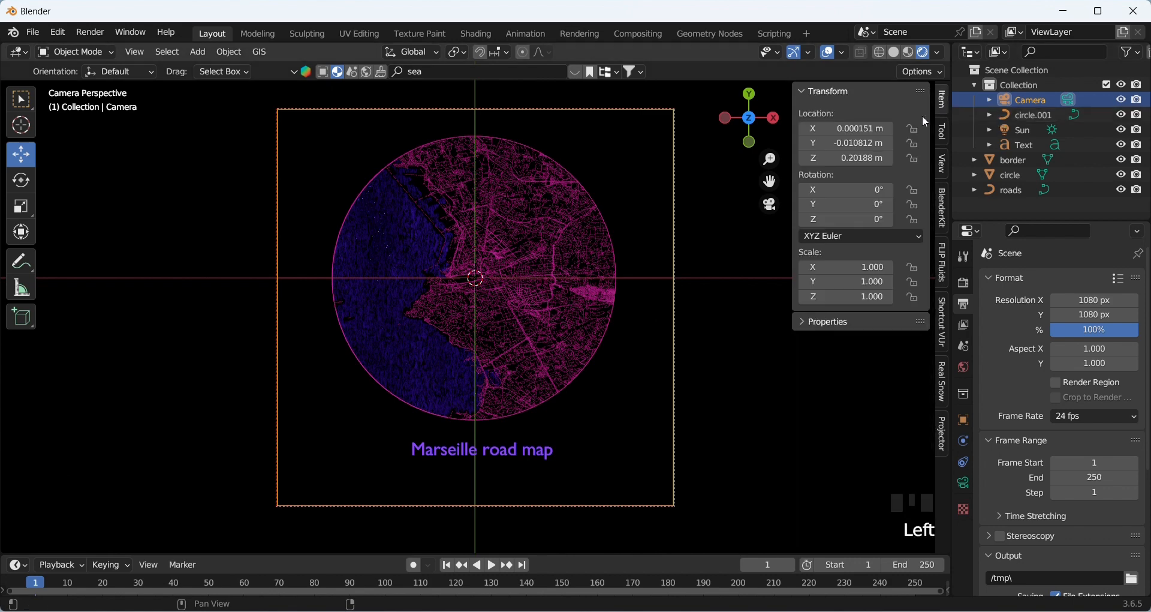
click(803, 158)
click(803, 158)
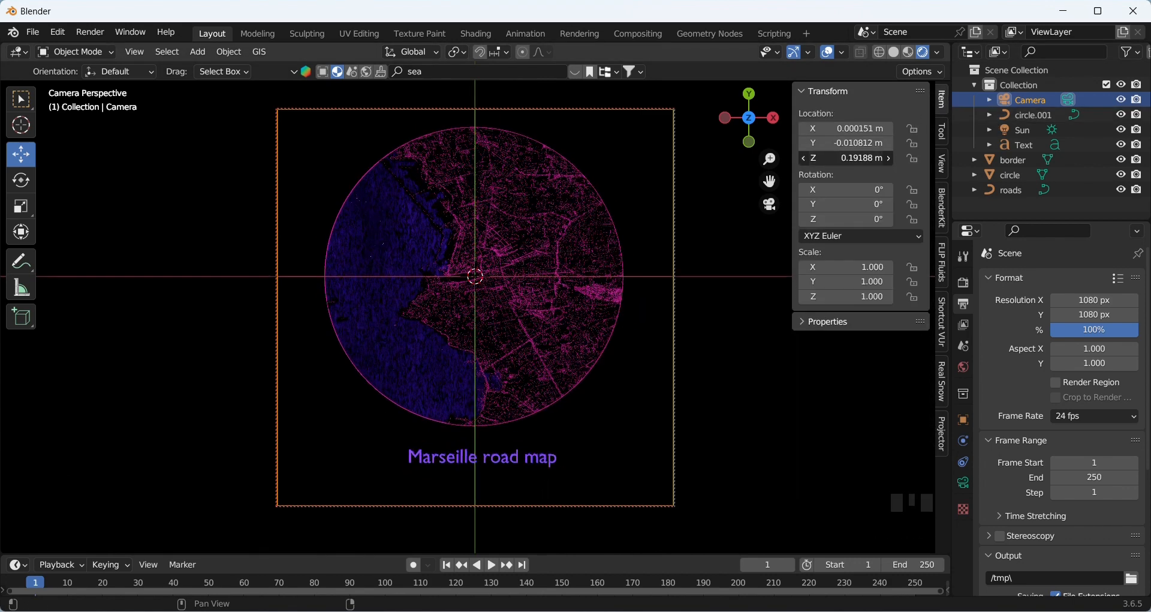
click(803, 158)
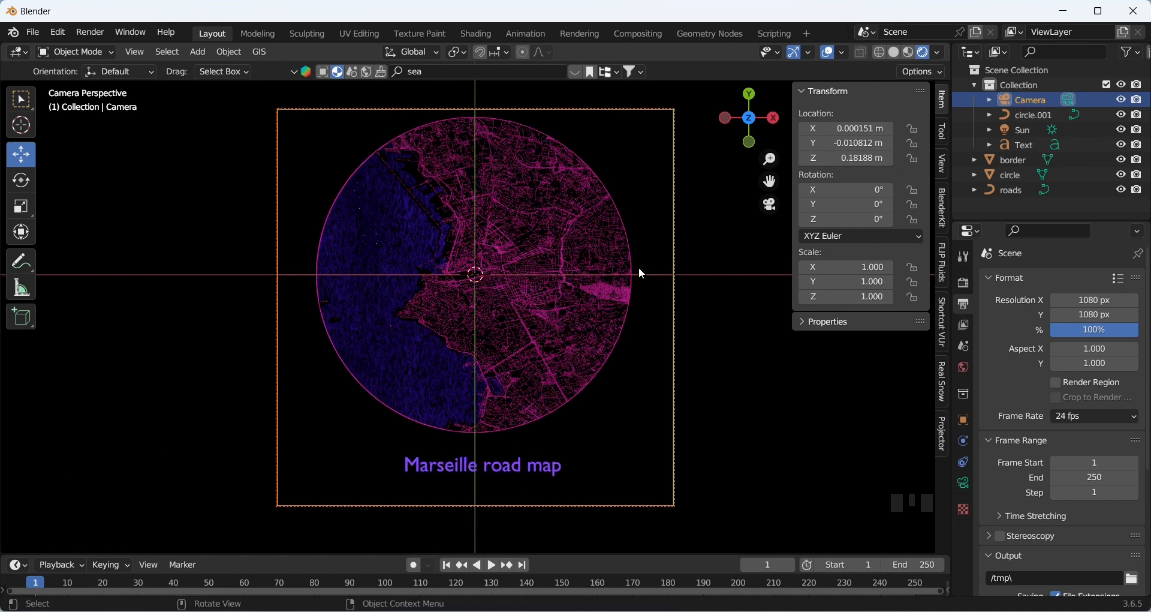
shift+middle_drag(505, 205, 507, 217)
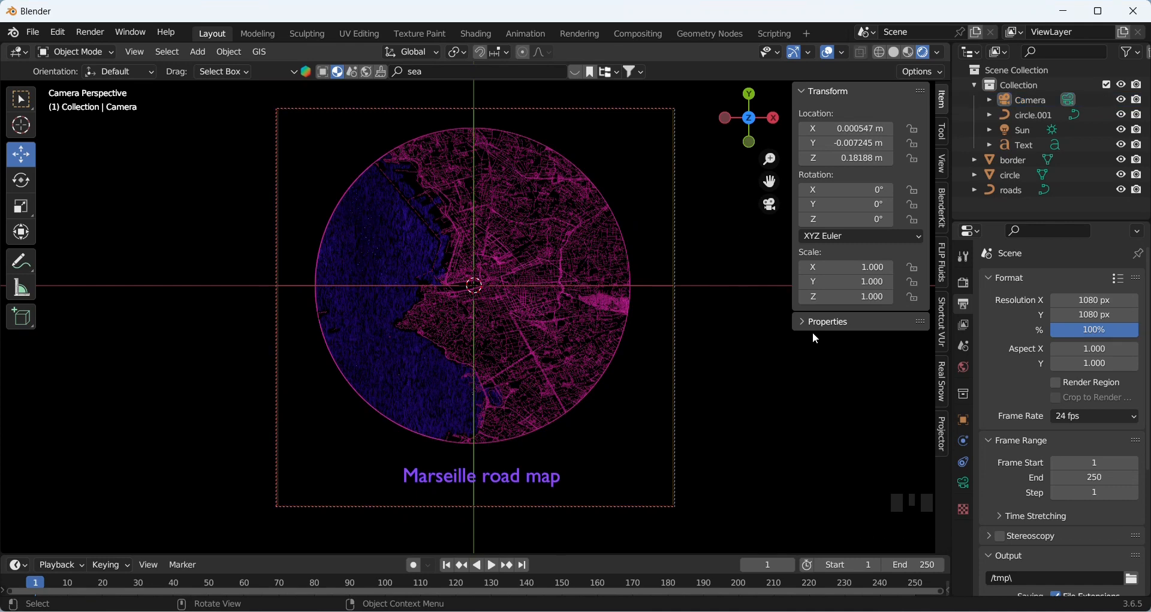
- Set the output resolution percentage to 200%
click(1099, 330)
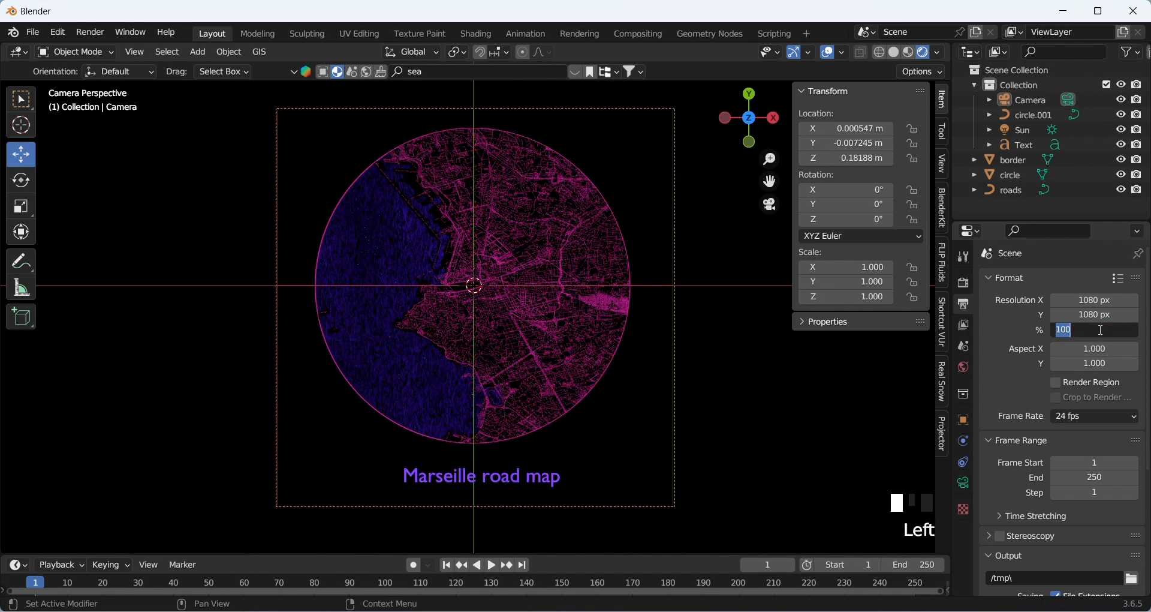
text(200)
key(Return)
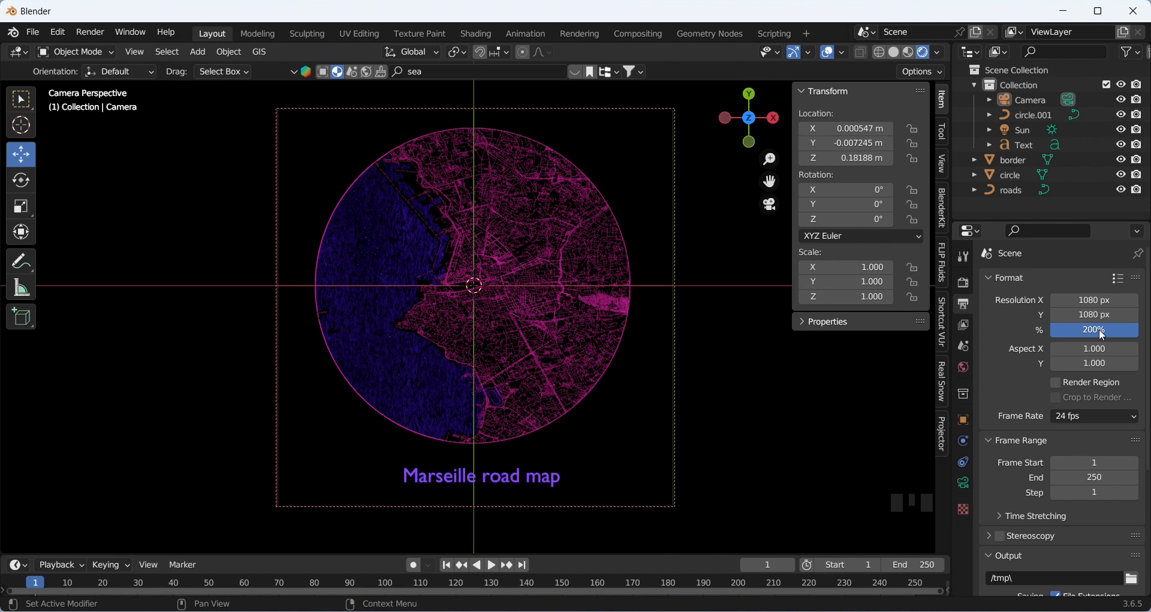
- Render the still image and show the whole result in the render window
click(92, 36)
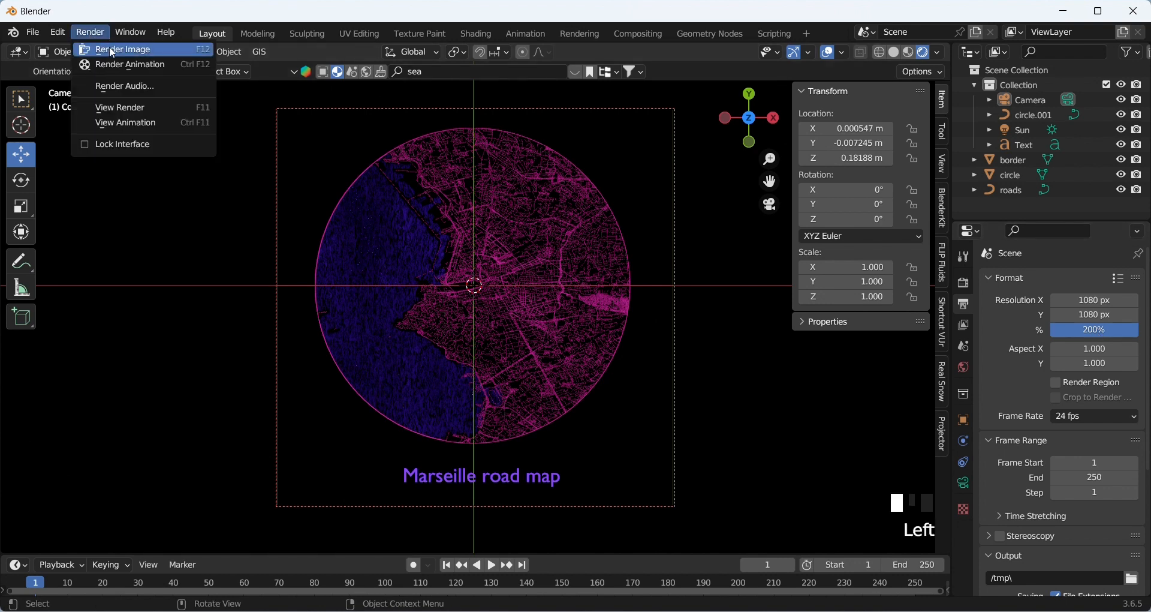
click(113, 53)
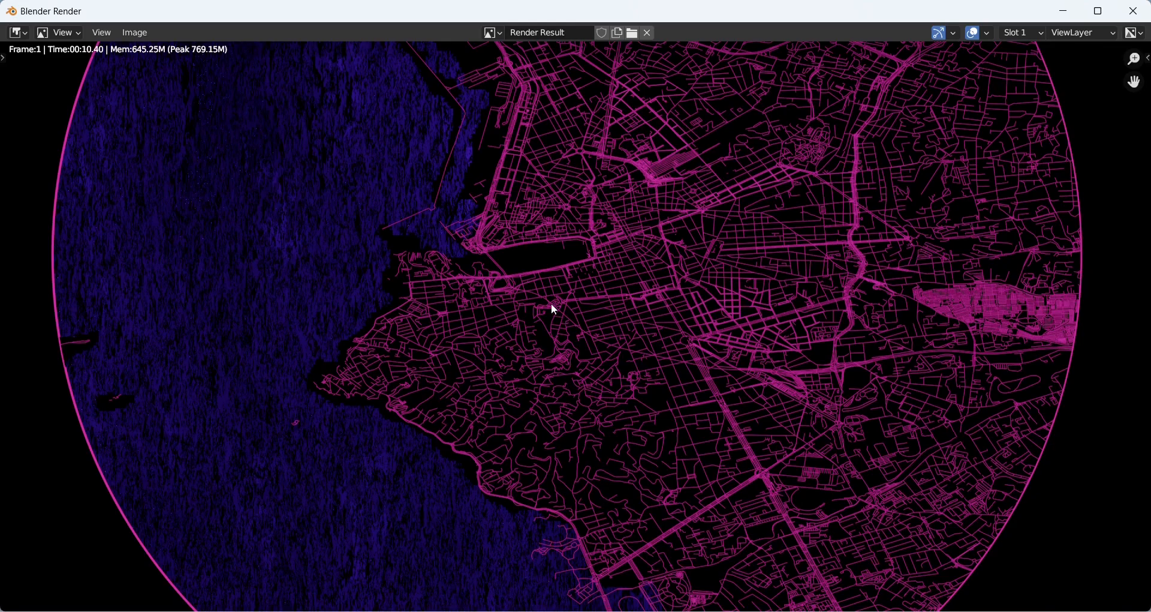
scroll(554, 279, down, 5)
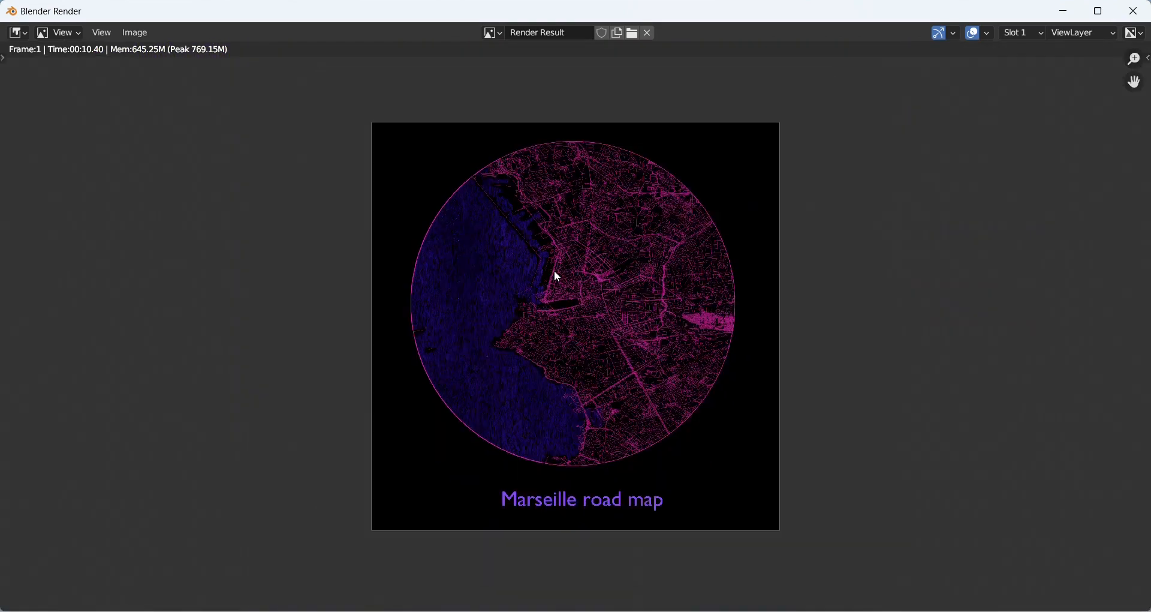
click(141, 38)
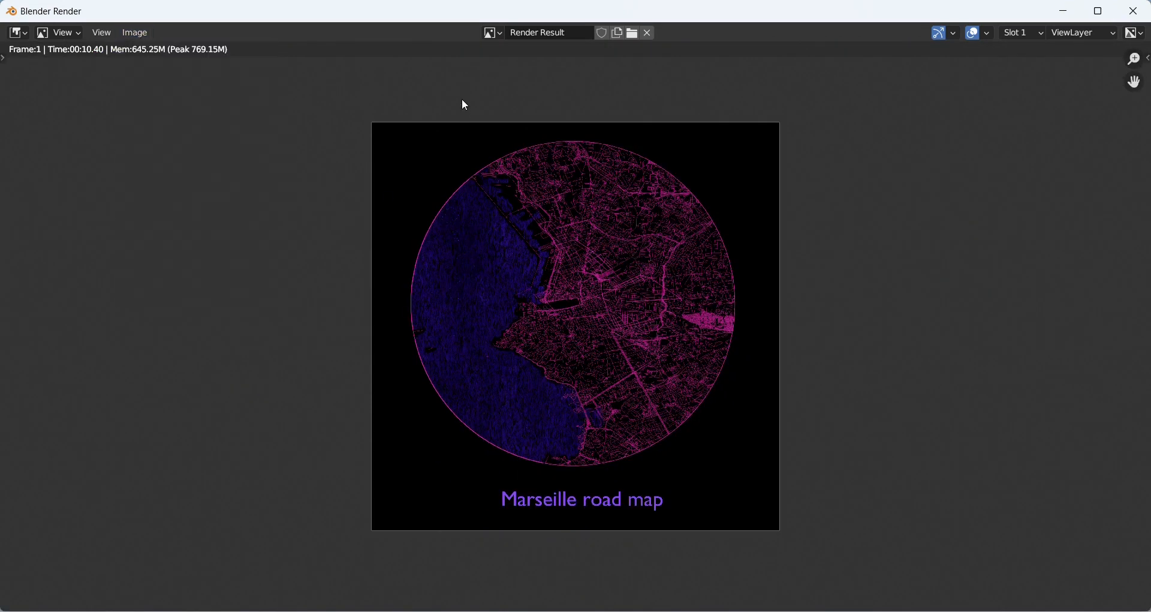